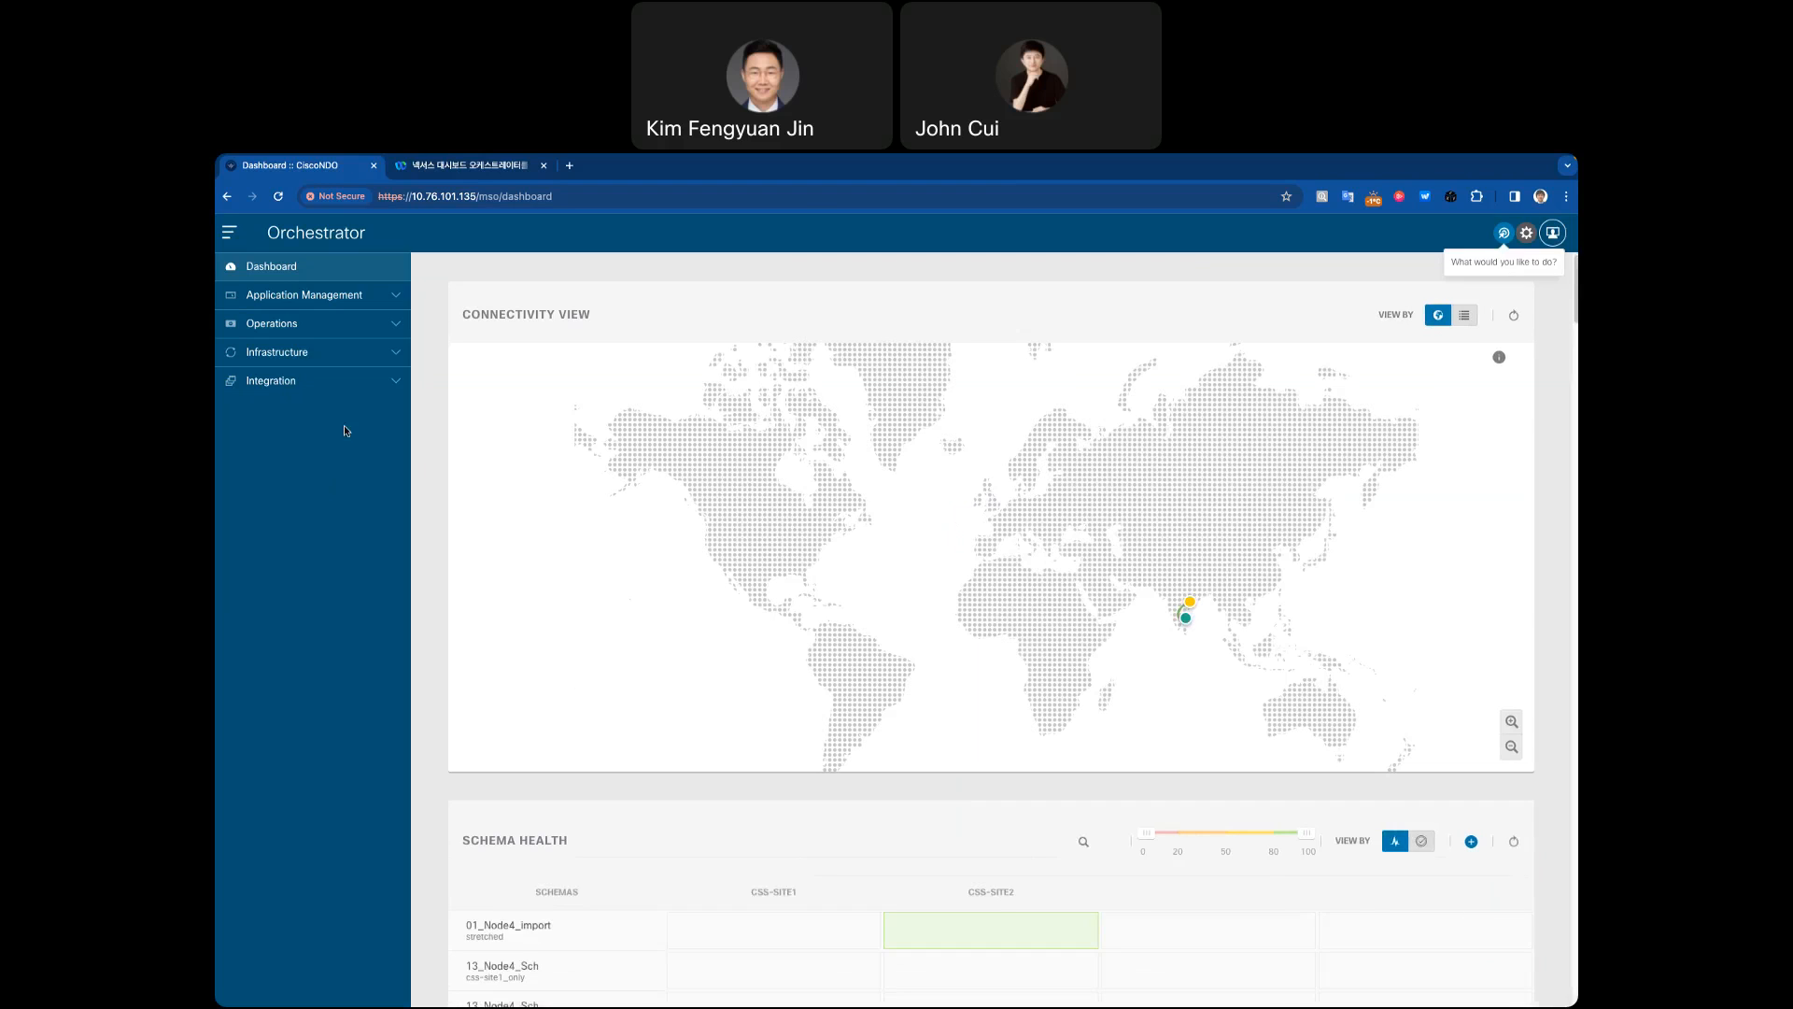
Step: Open the site firmware management overview and review the update summary and firmware versions of CSS-Site1 and CSS-Site2
click(392, 331)
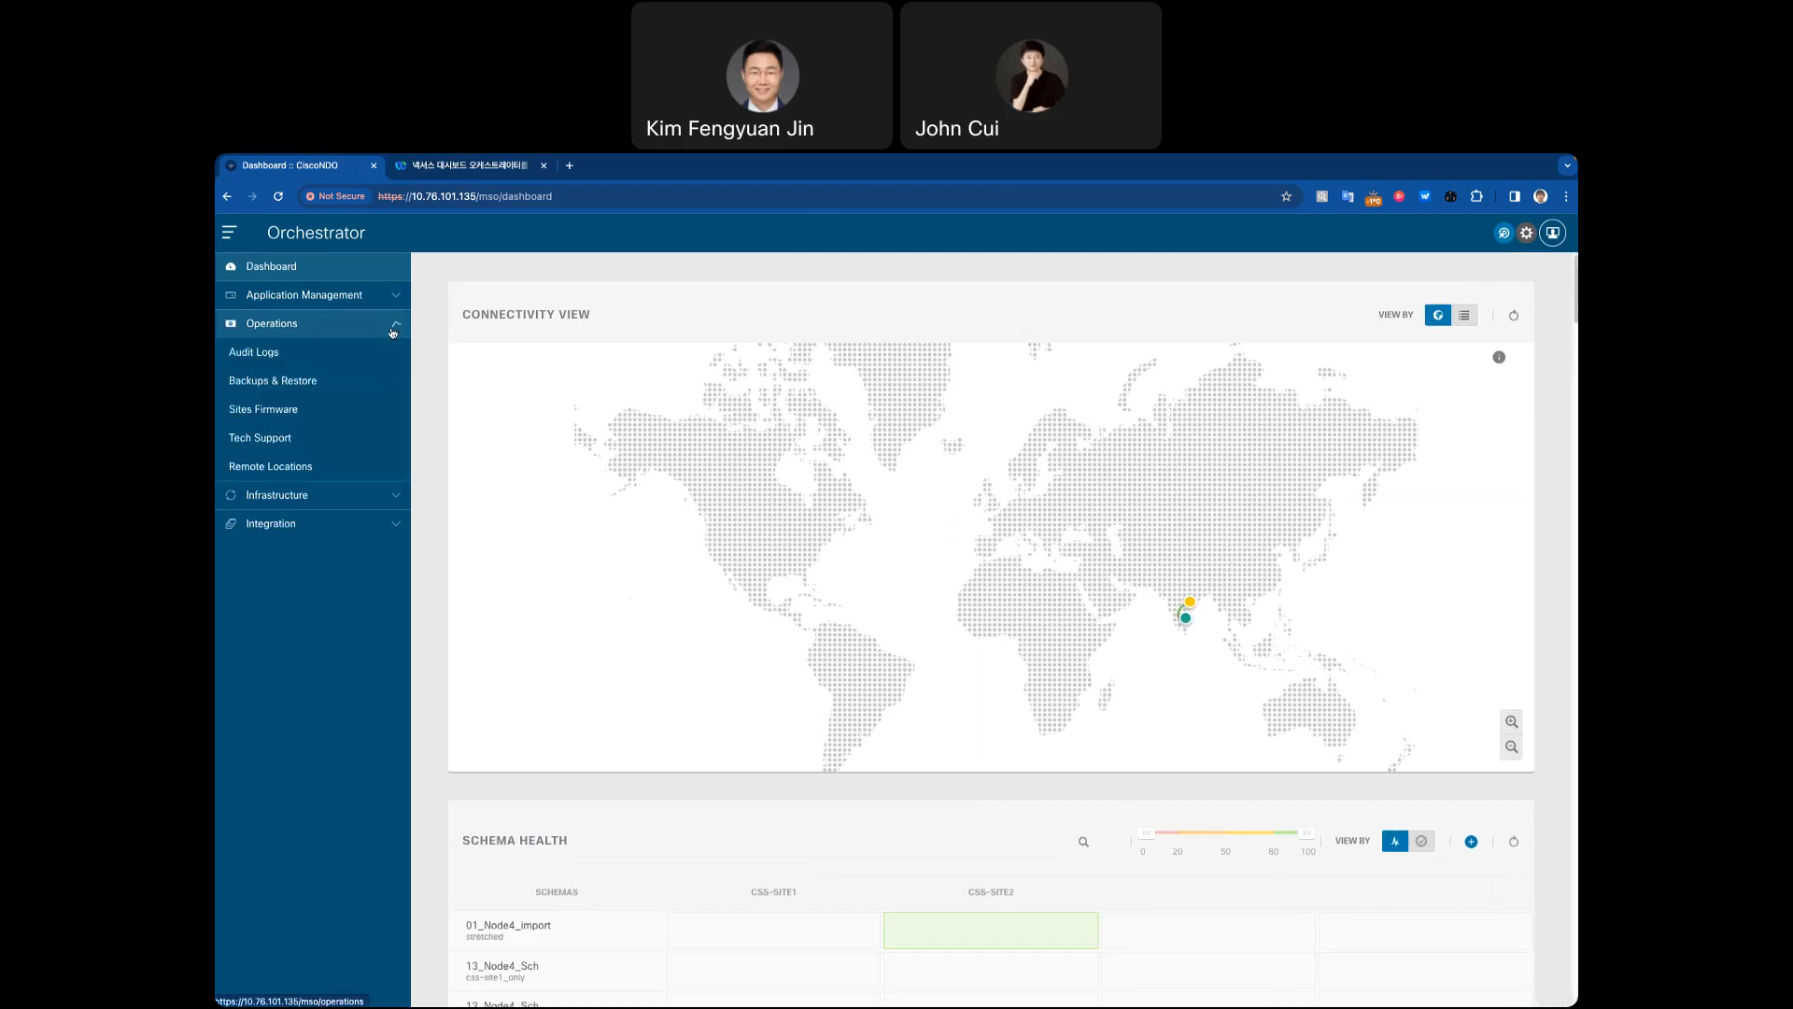
click(250, 420)
click(312, 458)
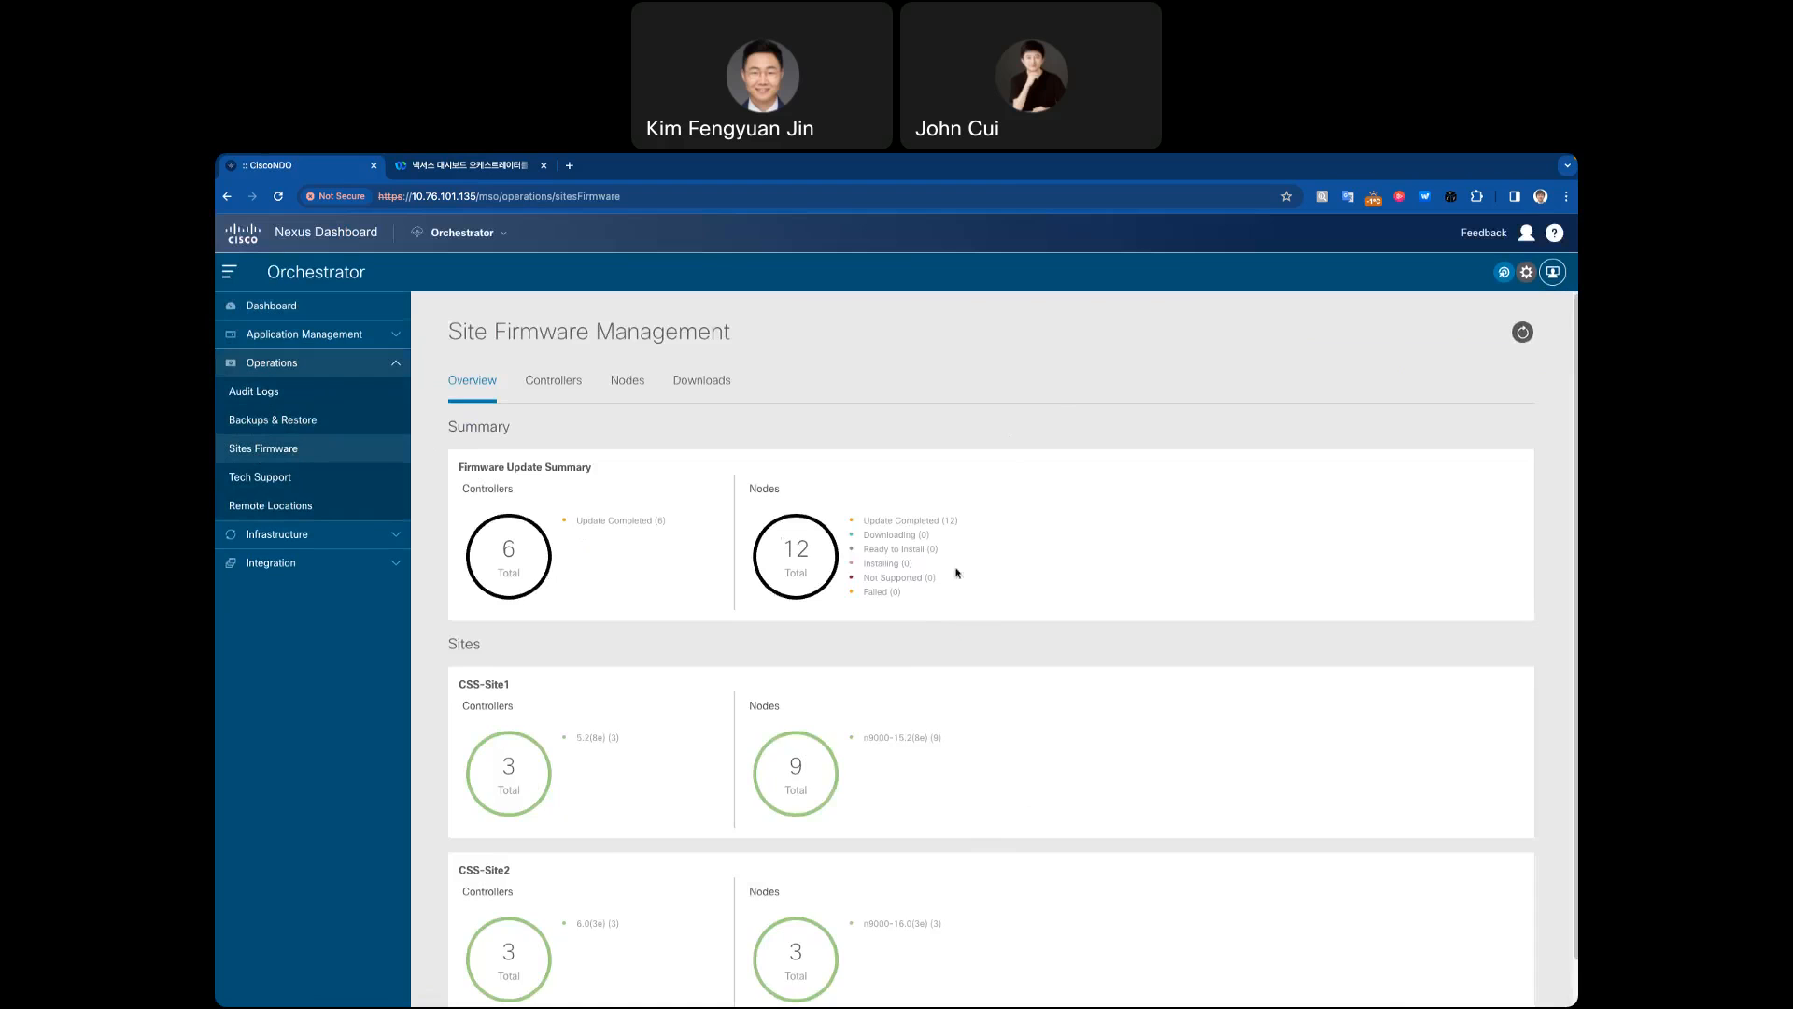
scroll(934, 607, down, 1)
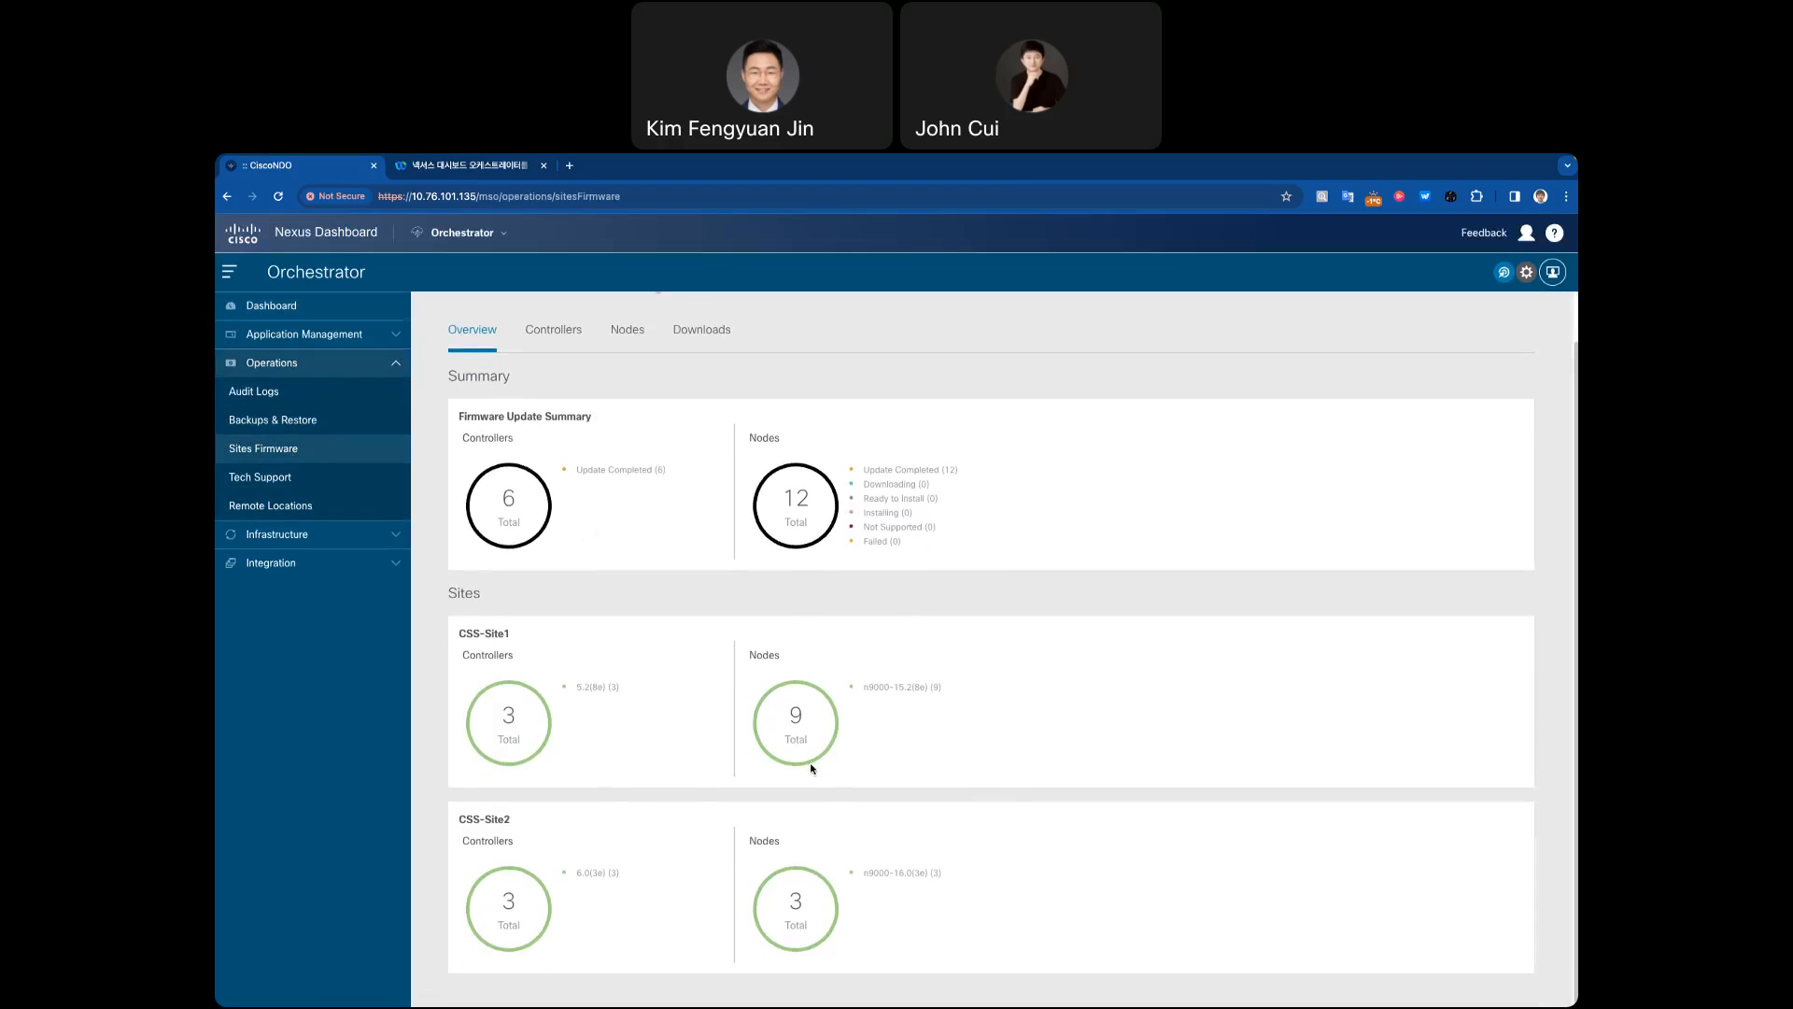
scroll(944, 792, up, 1)
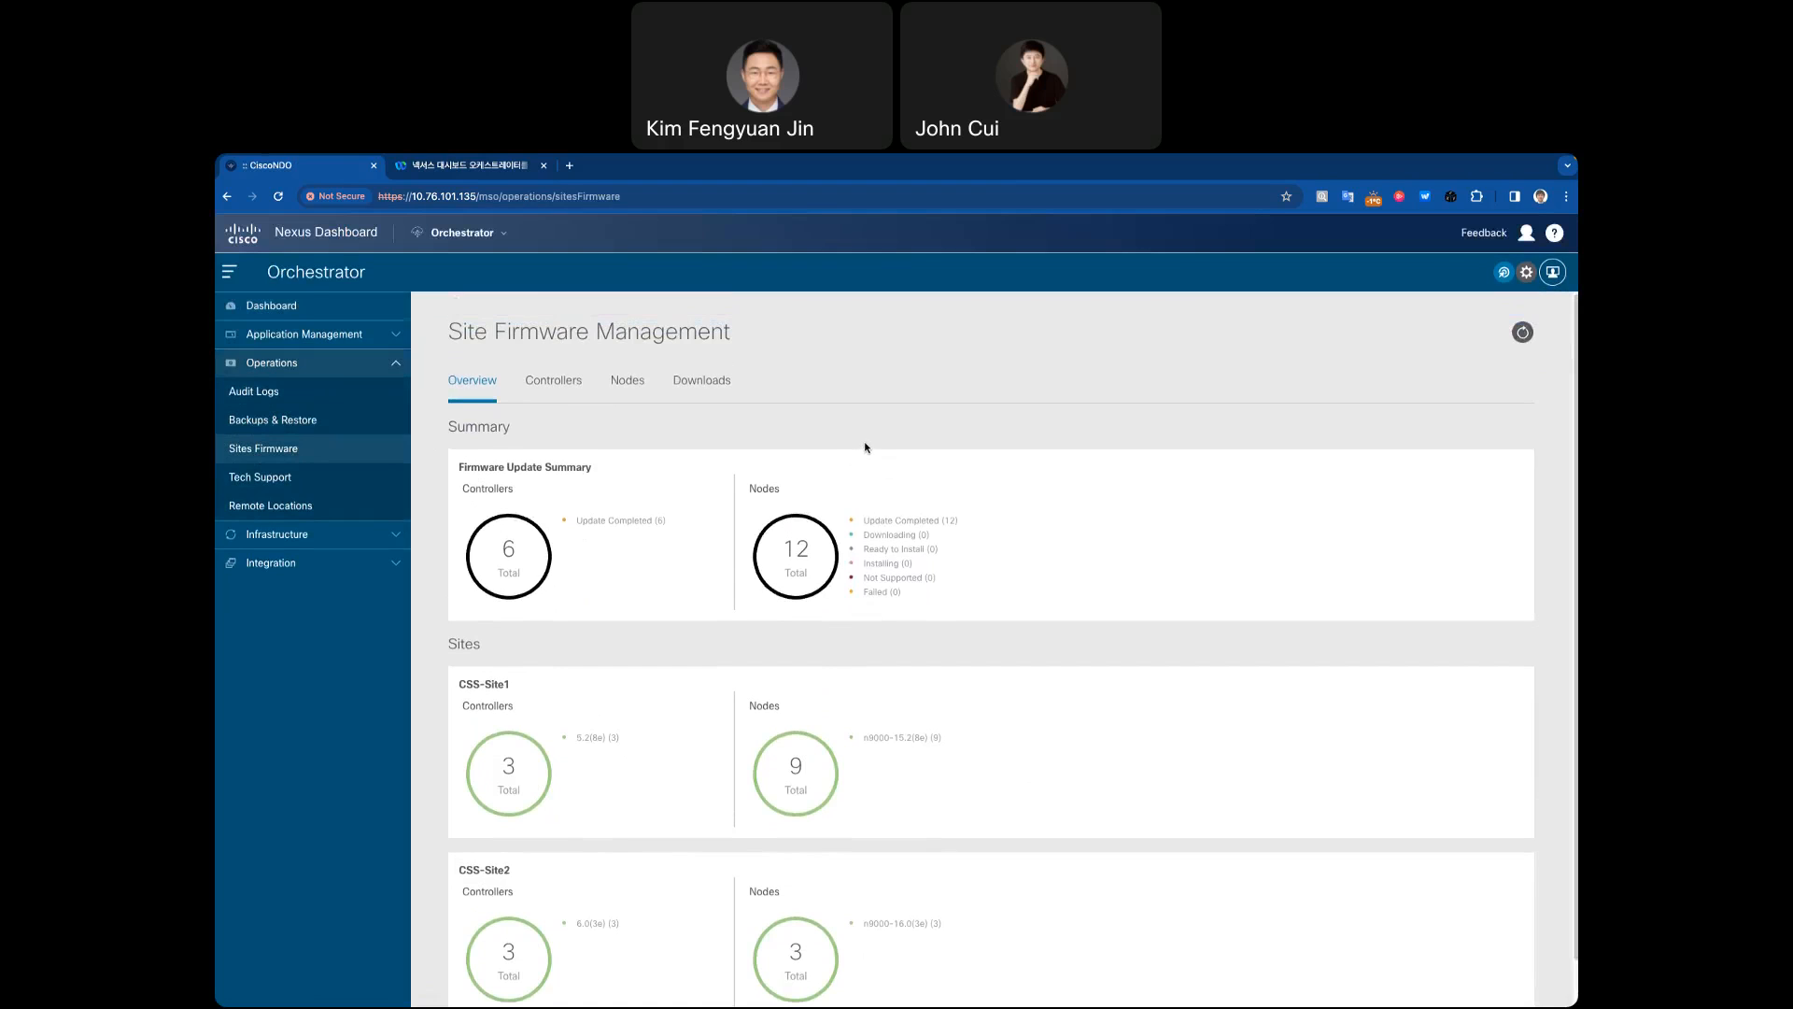
Step: Set up a new APIC image download with CSS-Site2 as the selected site and continue to the authentication stage
click(702, 383)
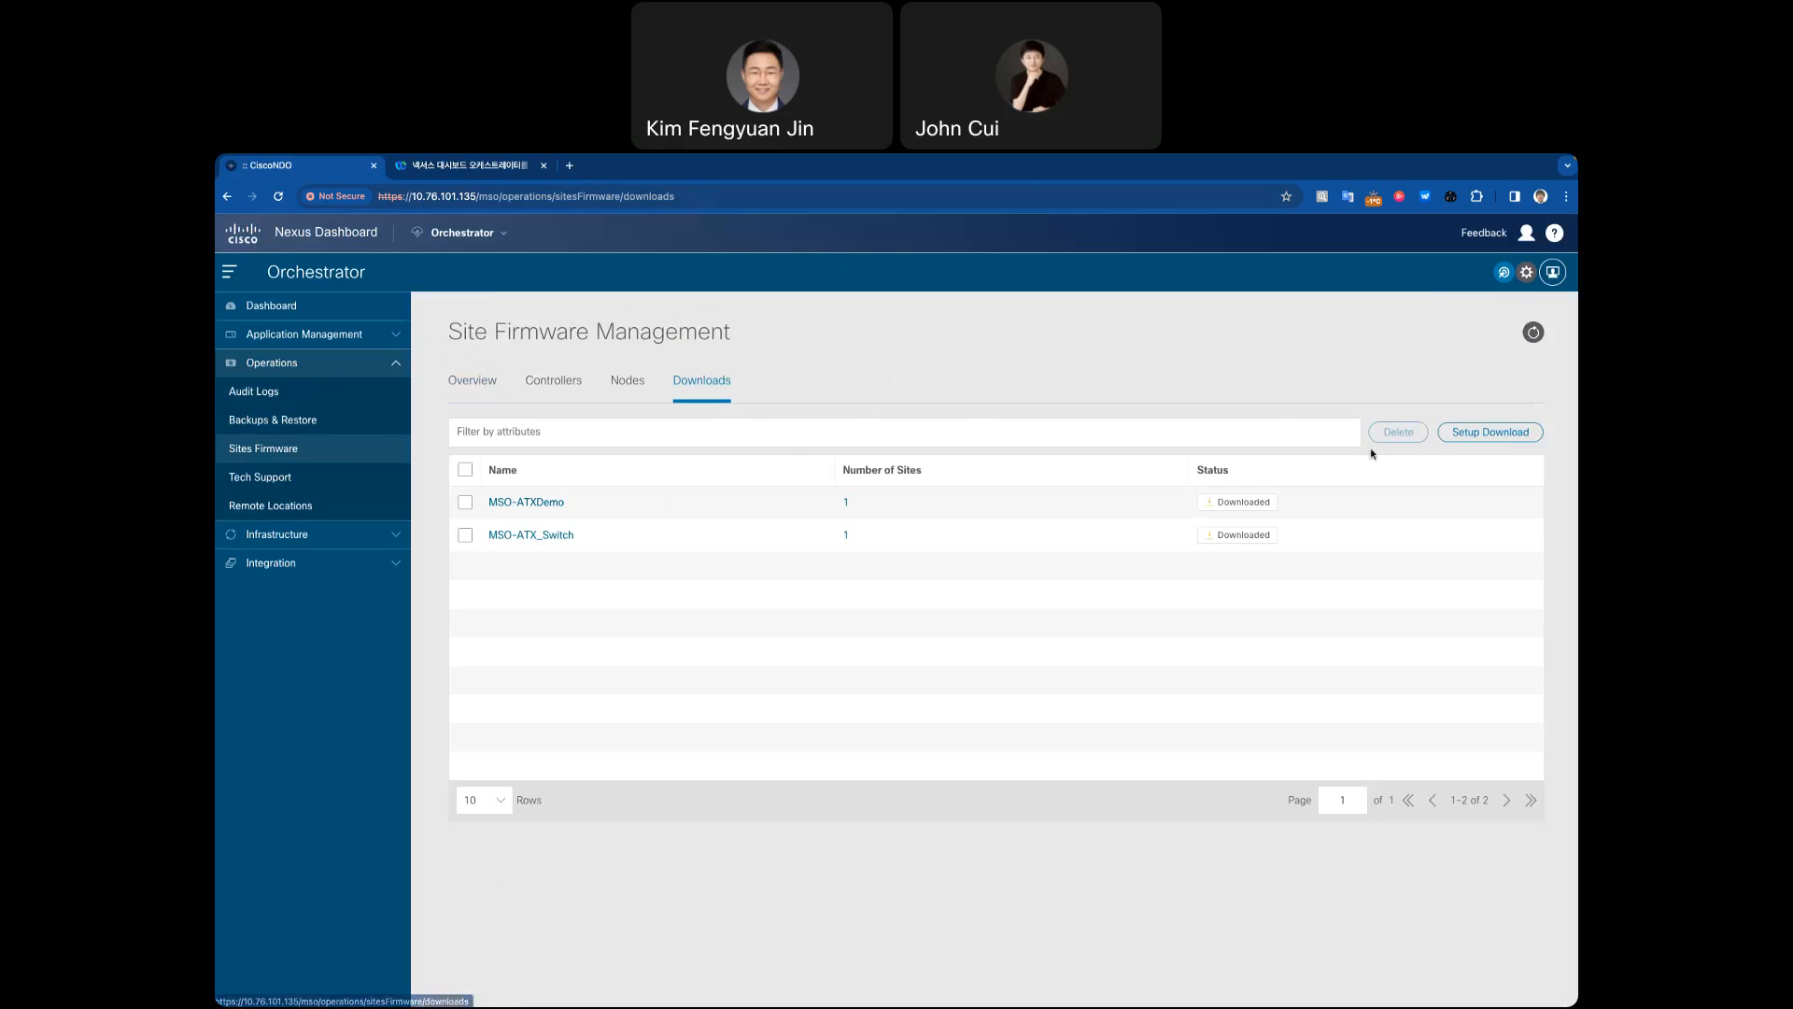
click(1467, 444)
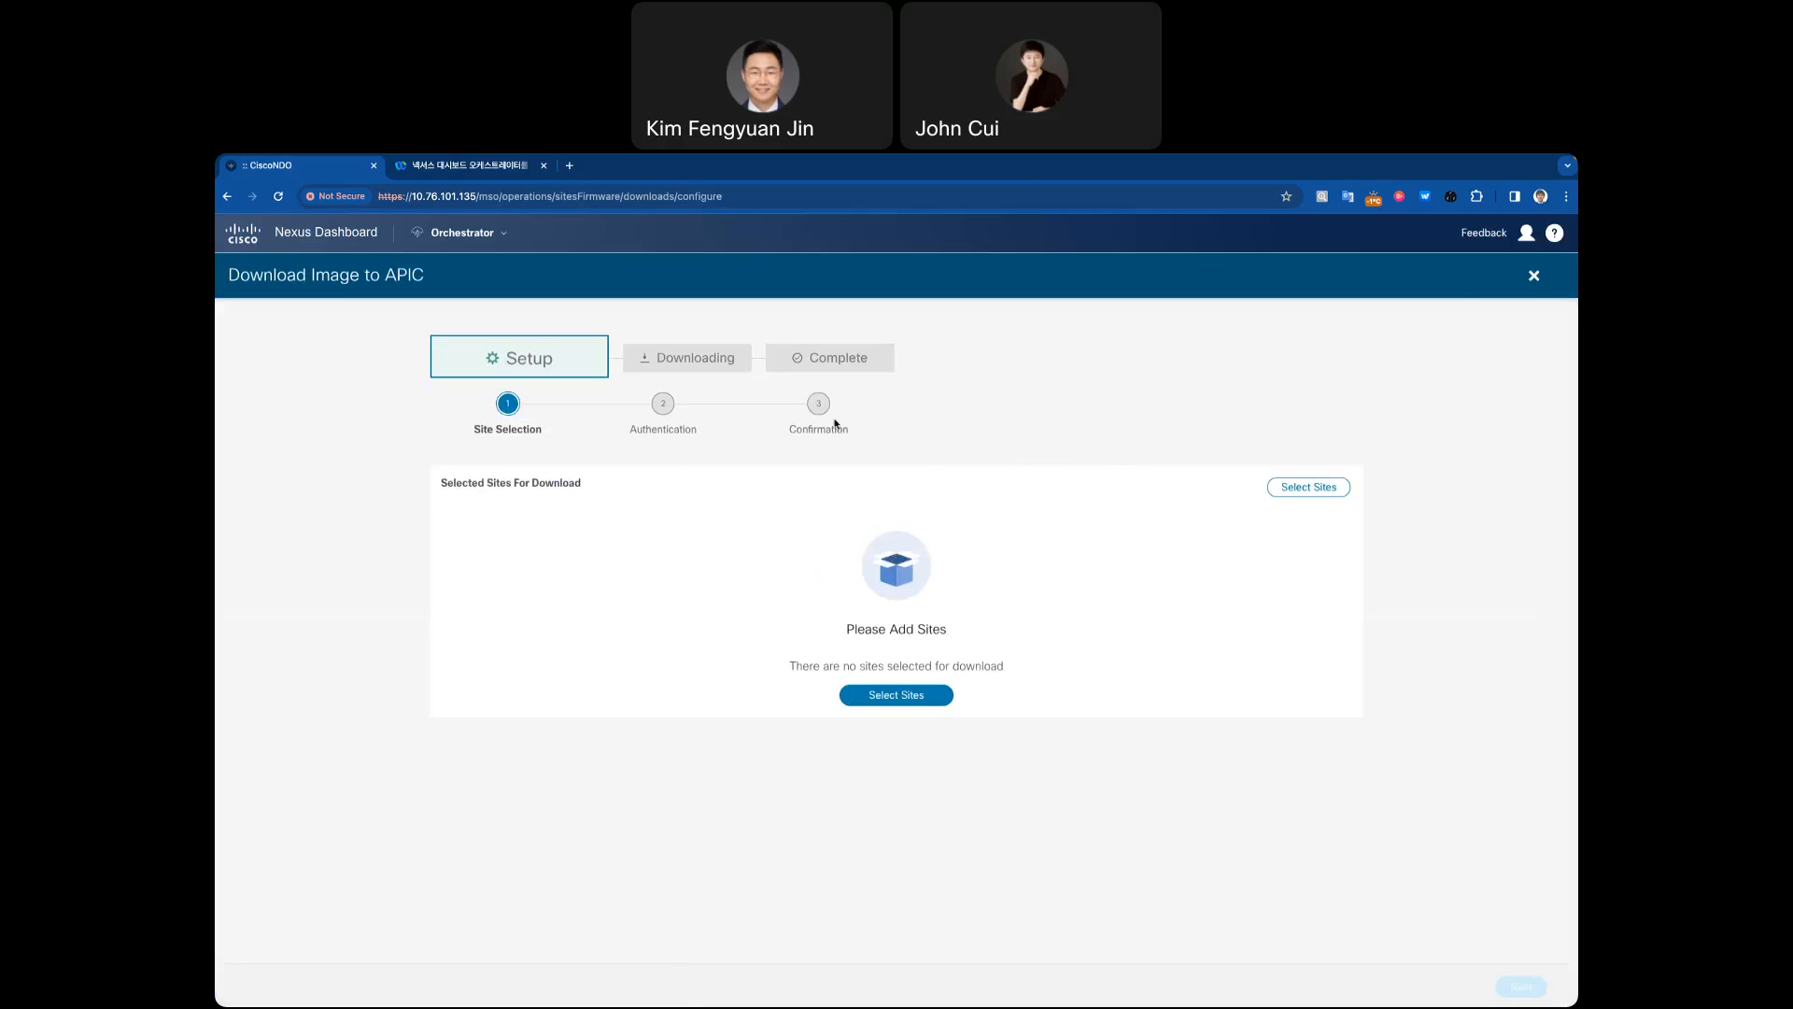
click(936, 701)
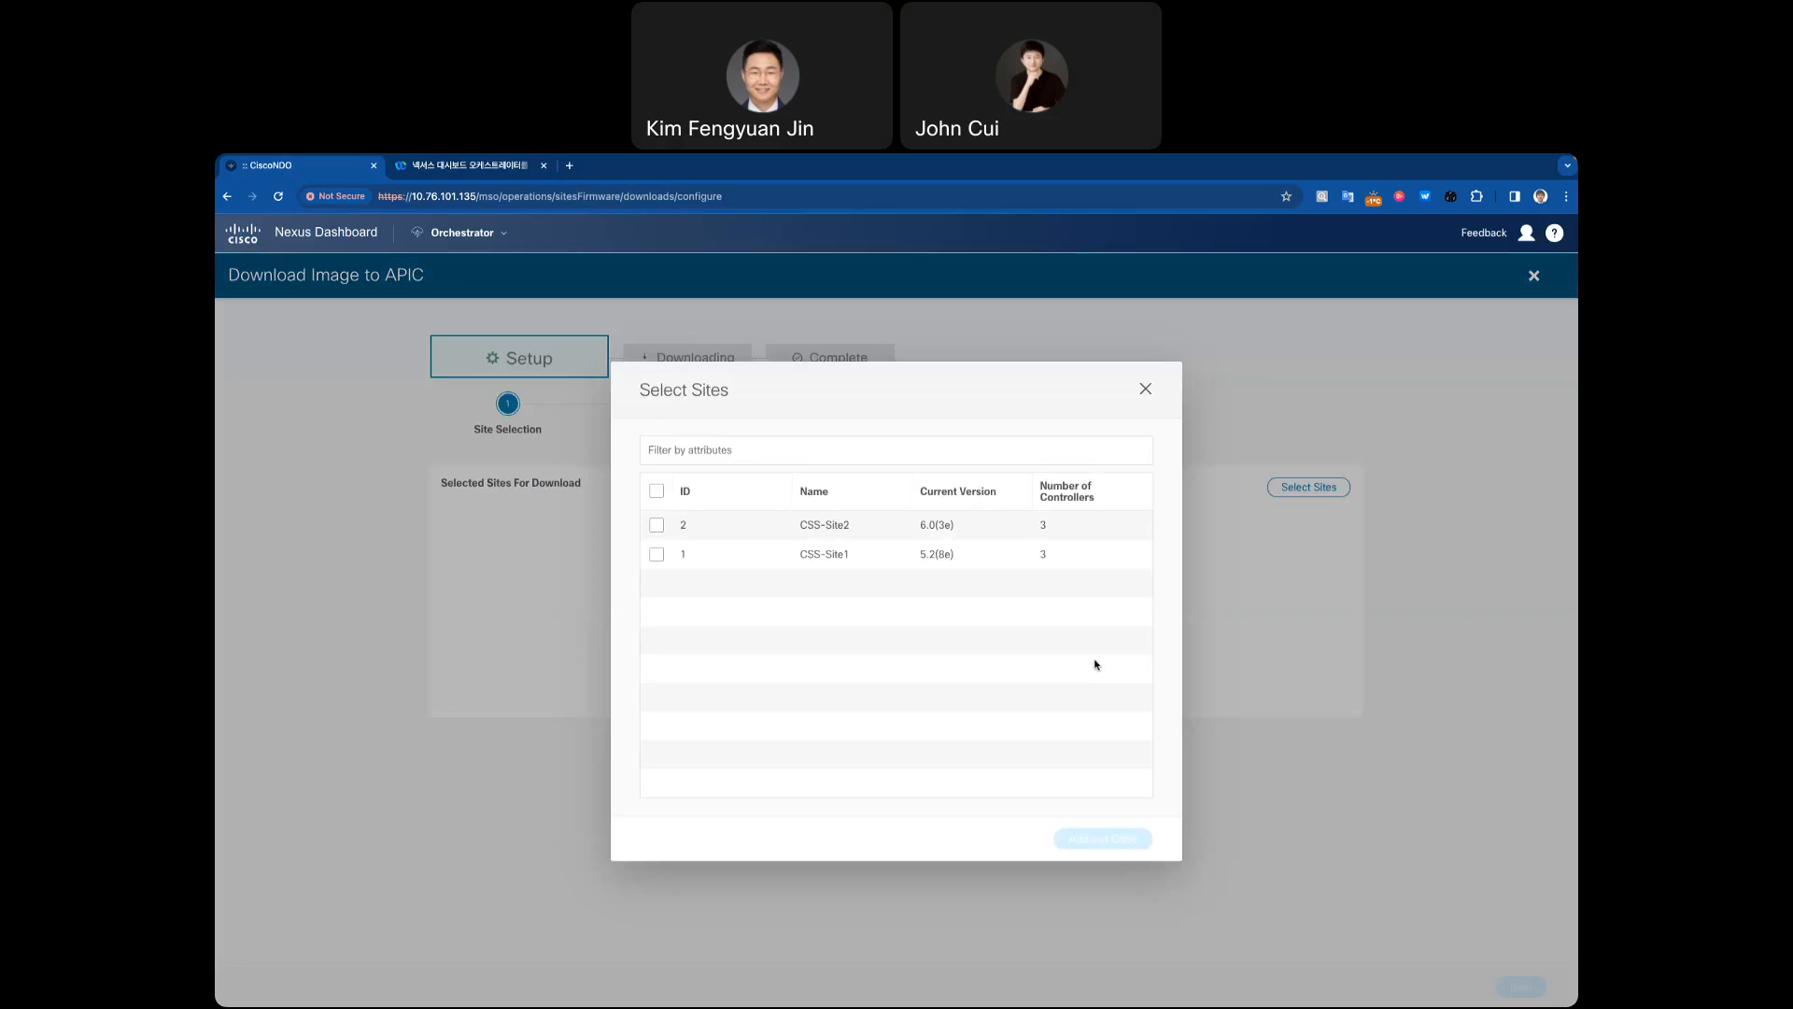
click(657, 524)
click(1102, 838)
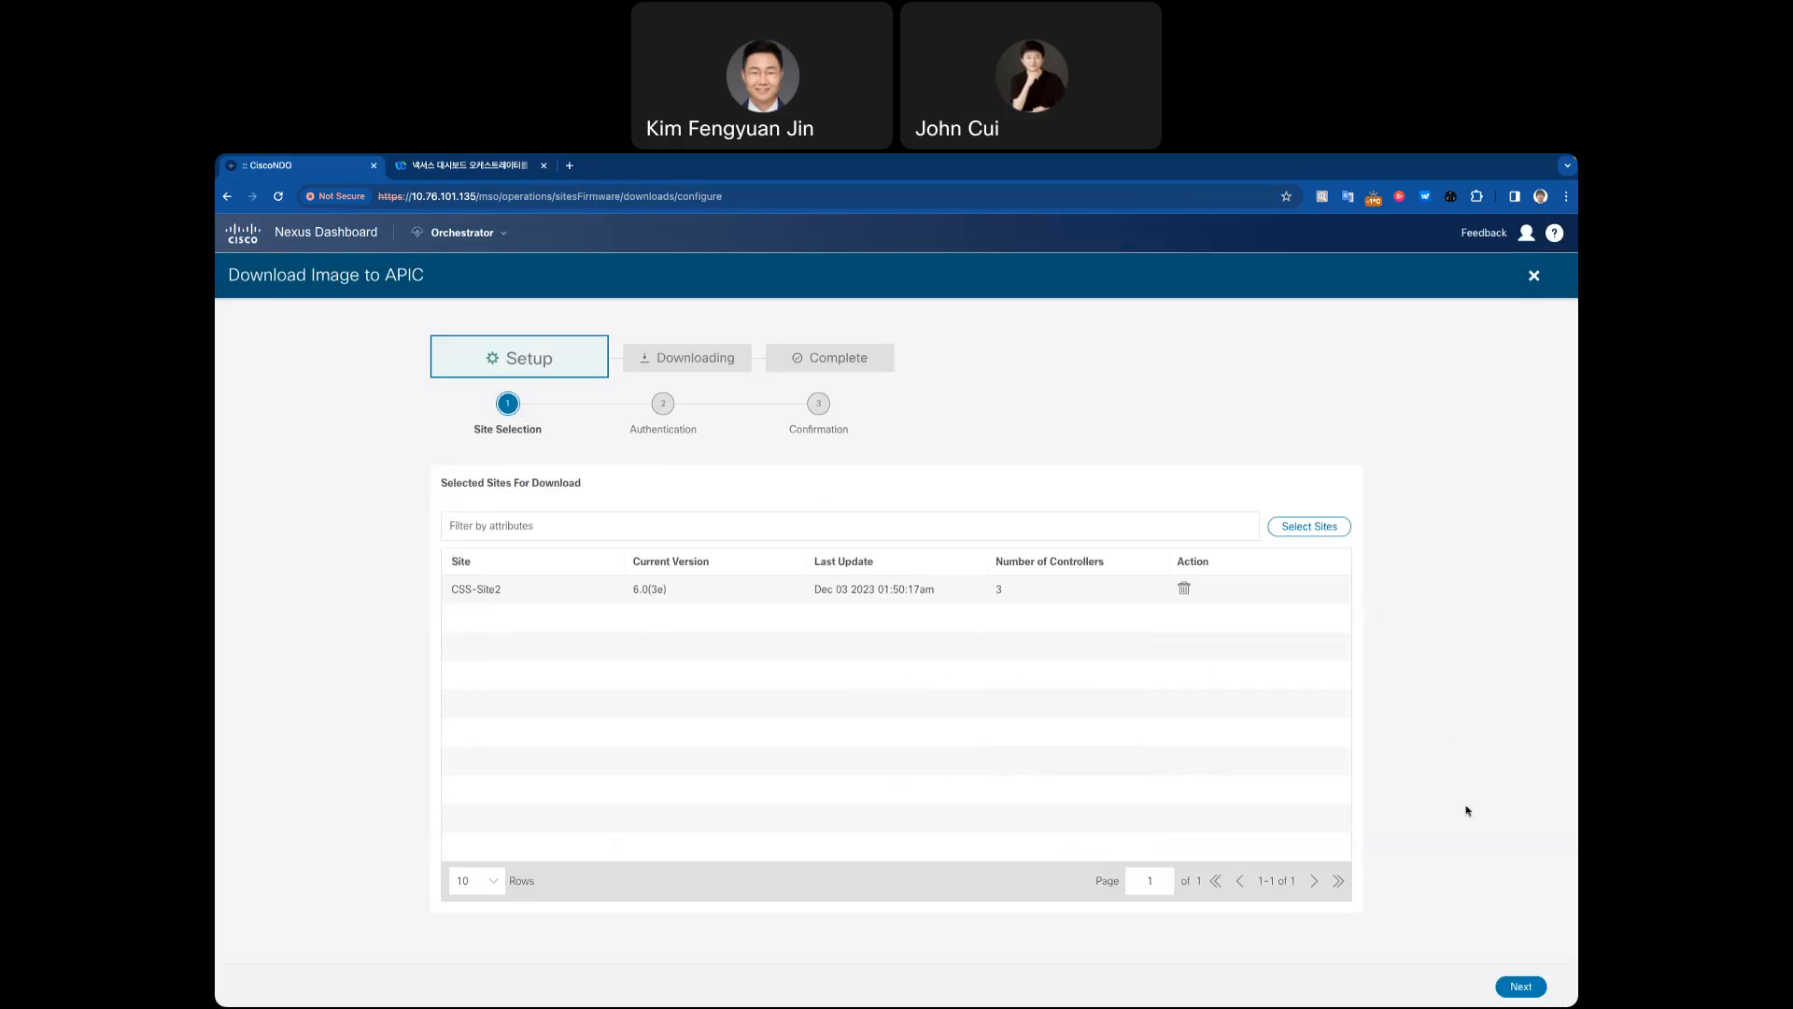
click(1521, 986)
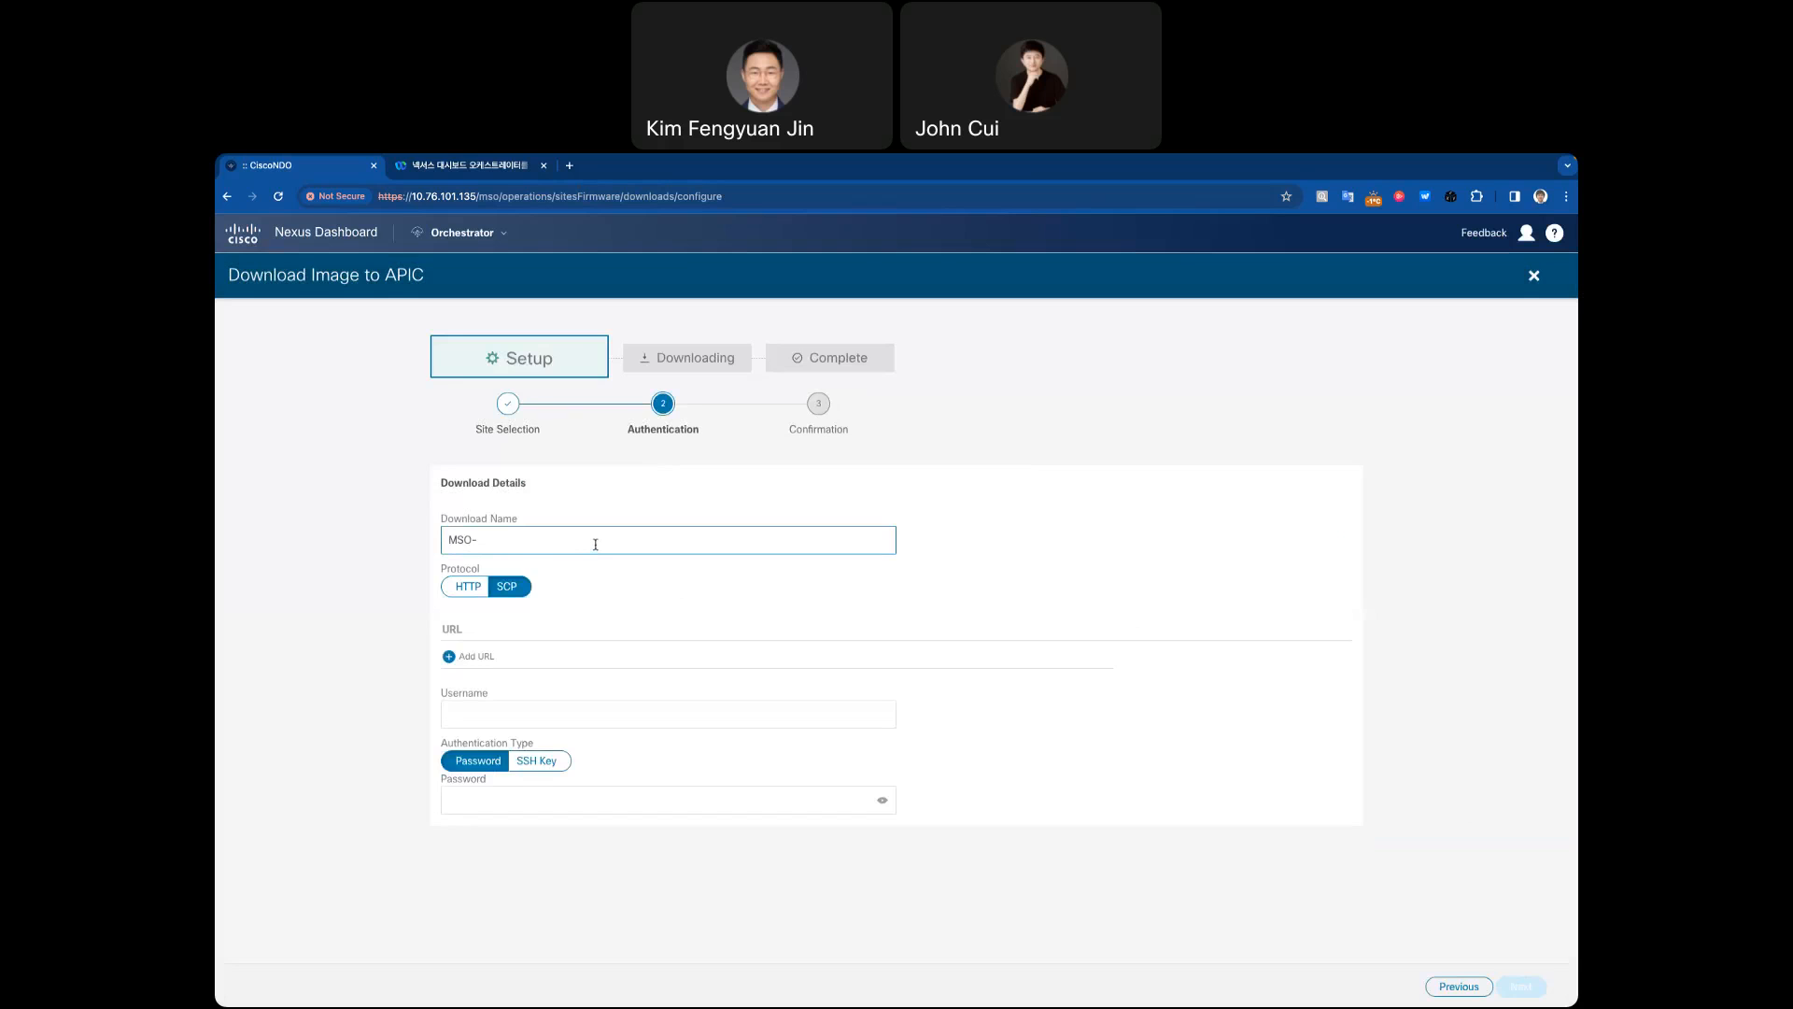
Step: Examine the HTTP and SCP protocol options and the credential fields in the download details, leaving SCP selected
click(470, 588)
click(474, 596)
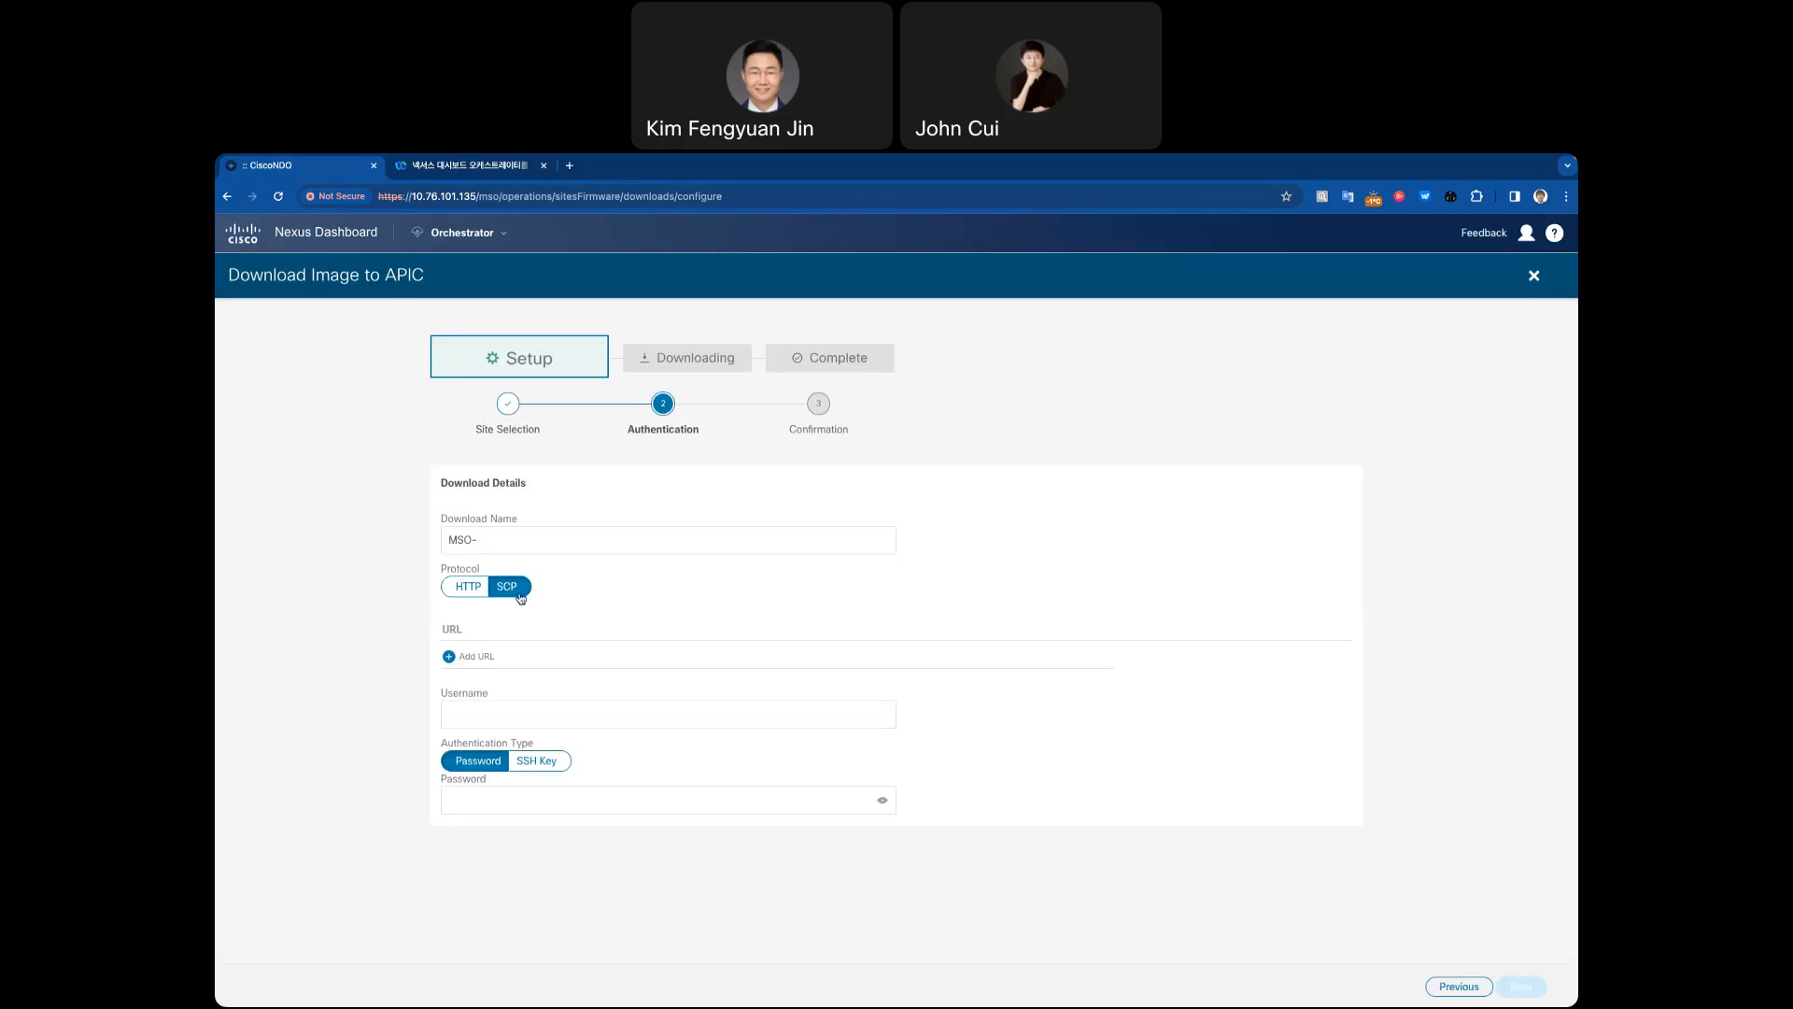
click(477, 597)
click(506, 601)
click(520, 729)
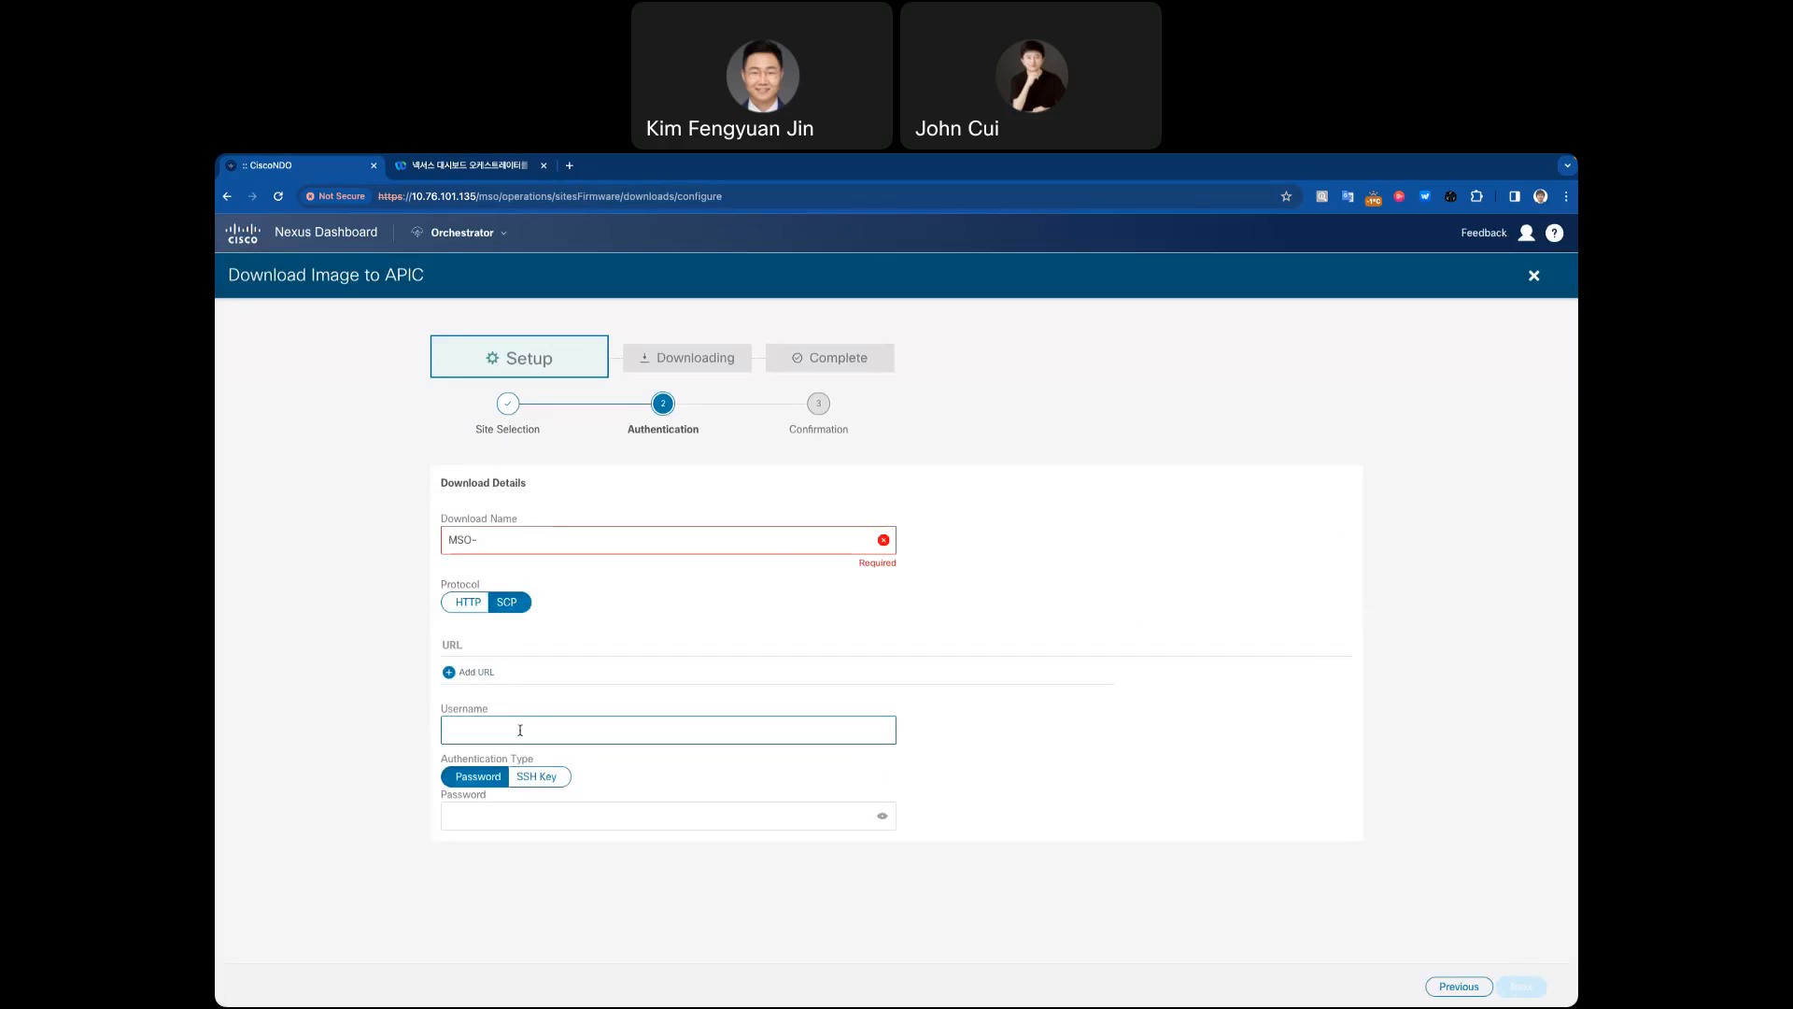
click(689, 692)
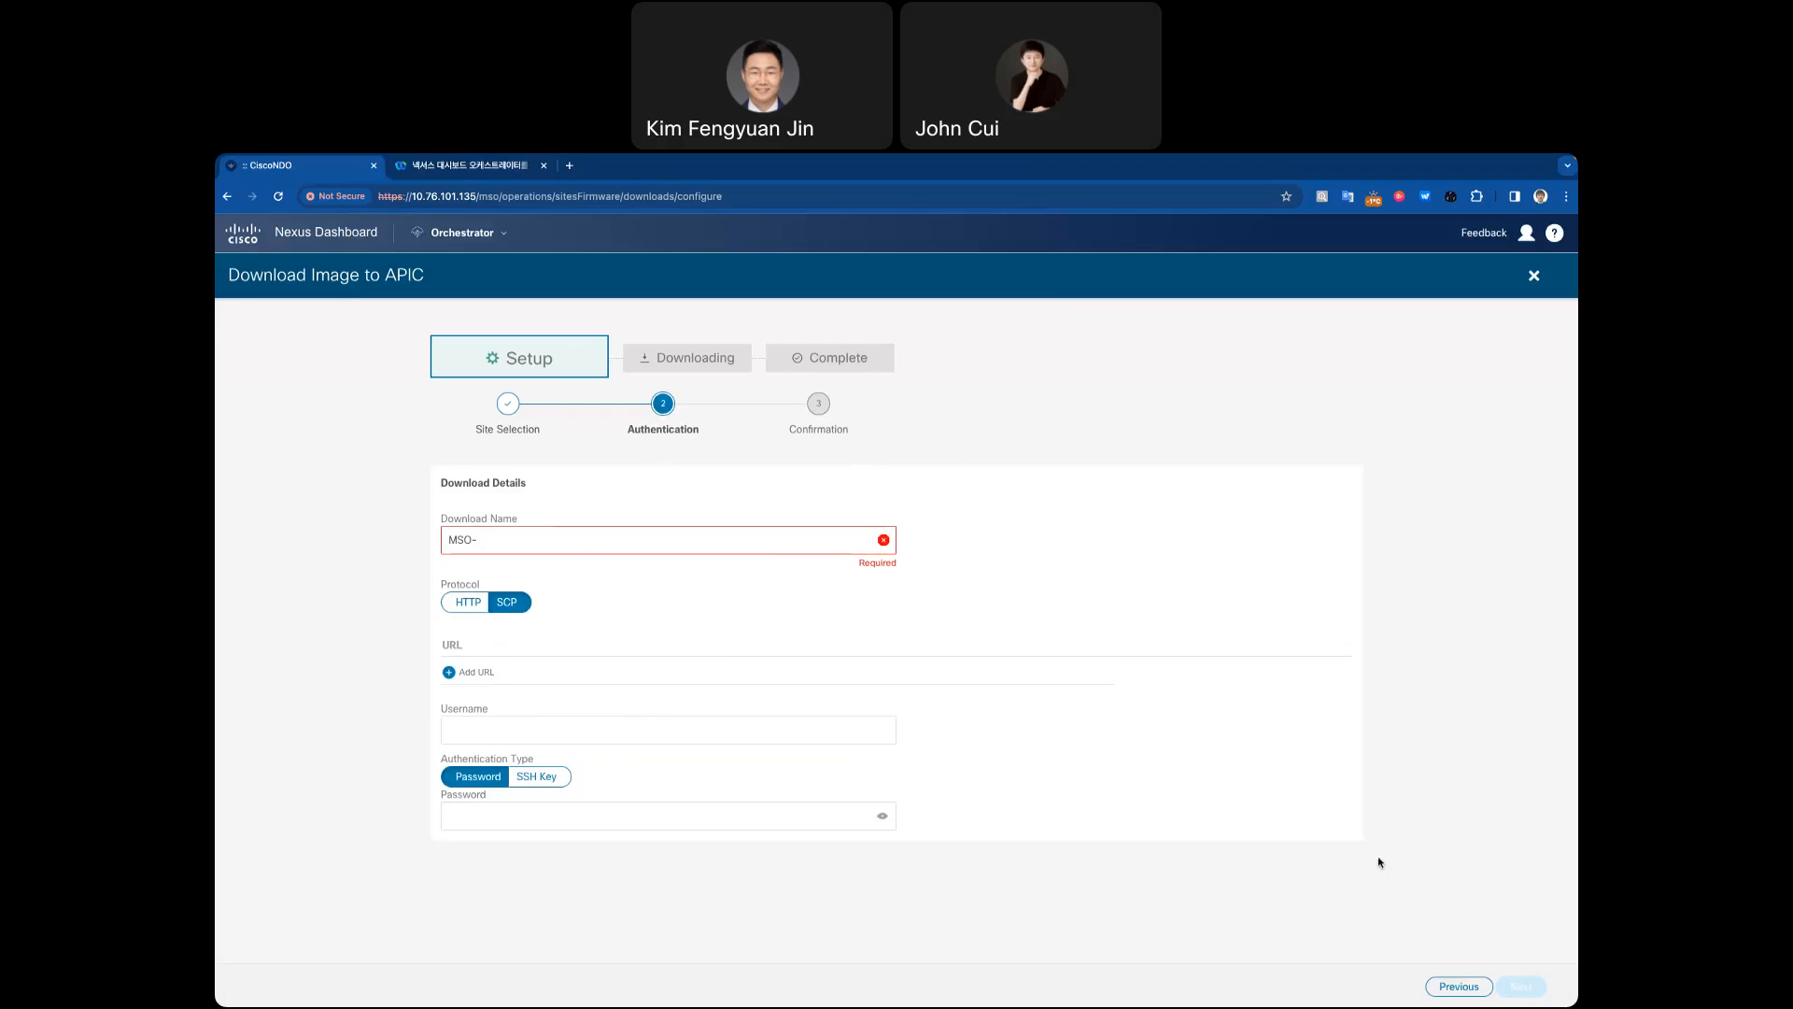
click(1443, 988)
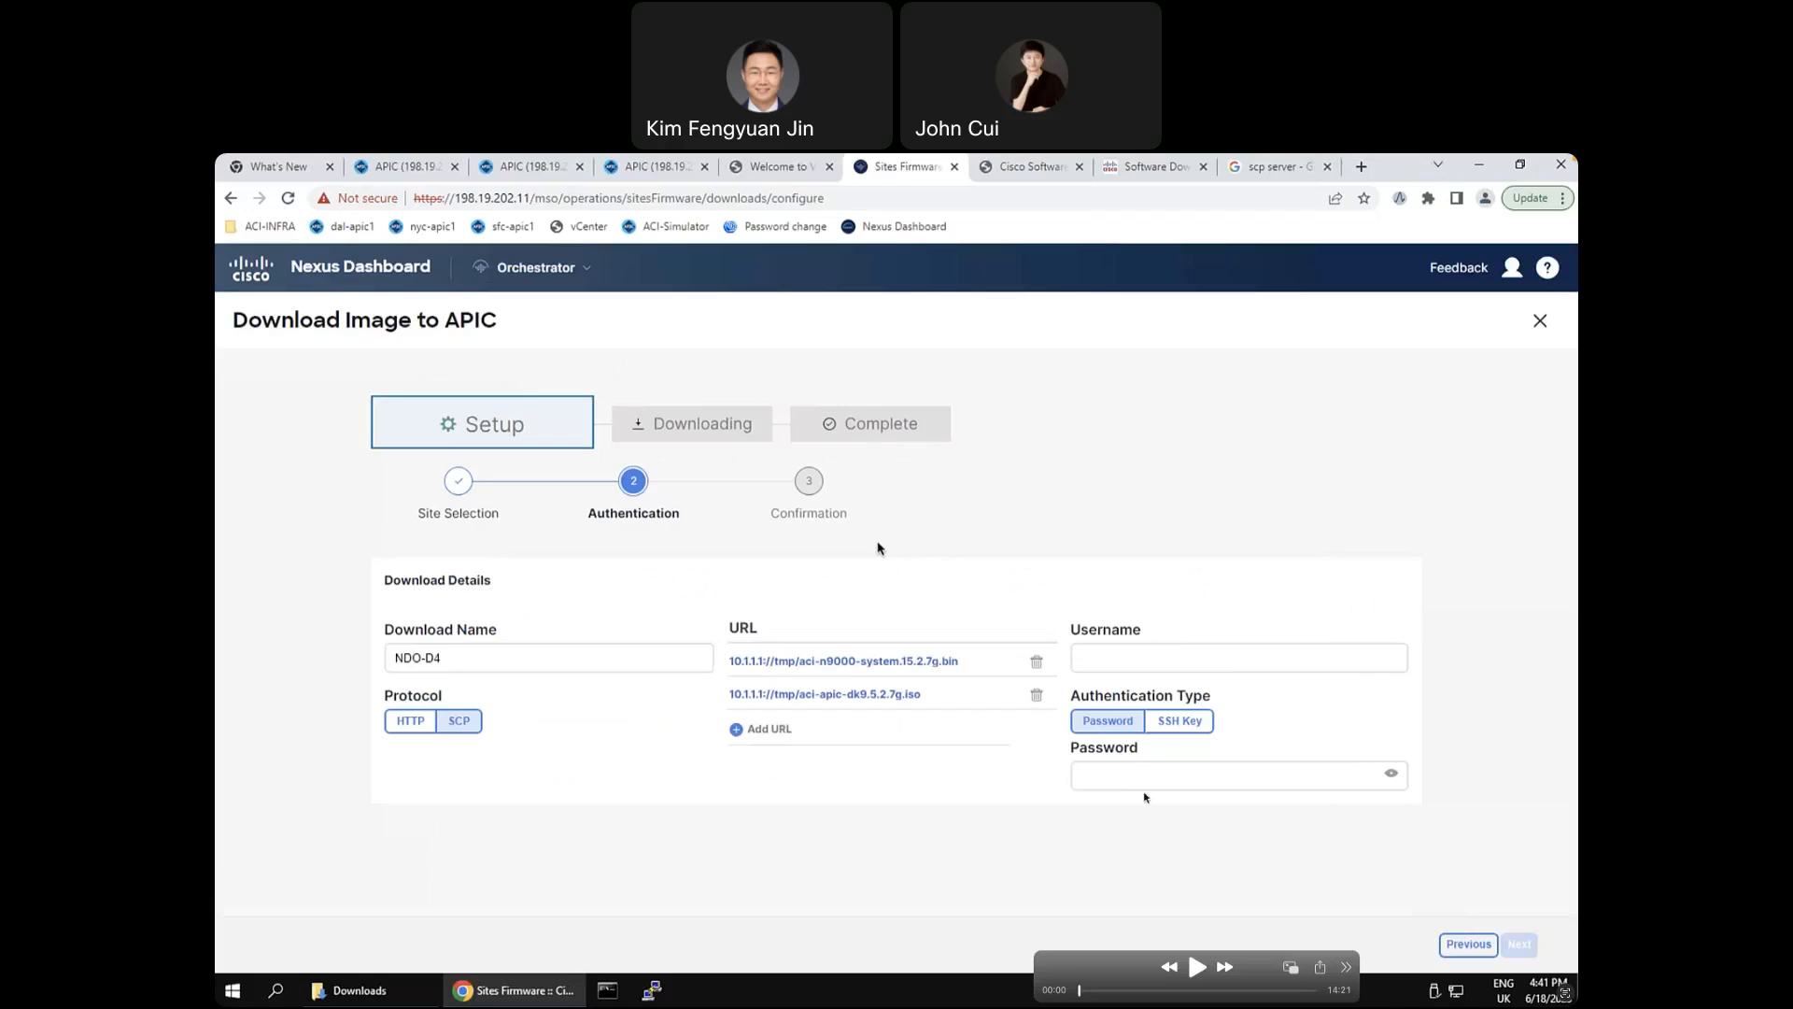
Step: Play the recorded NDO-D4 image download demo in the video player, pausing at the controllers page with the option to set up an update
drag(1126, 968, 1090, 972)
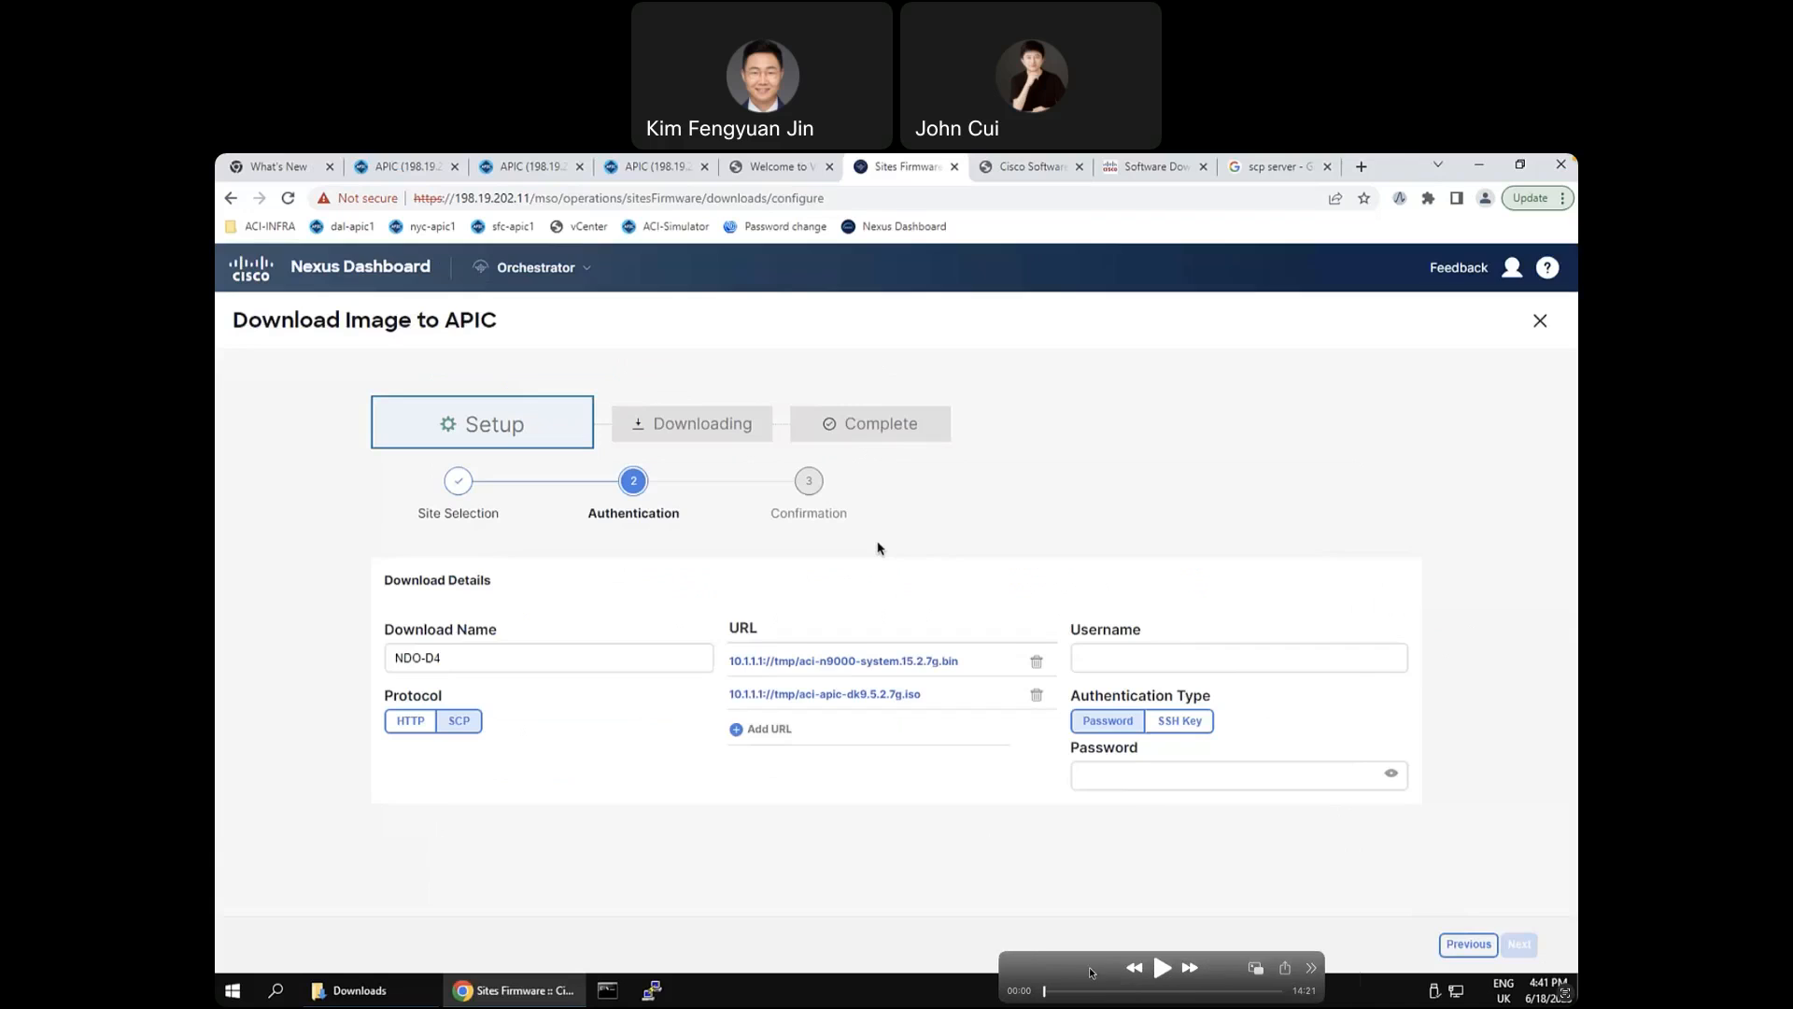
click(1163, 969)
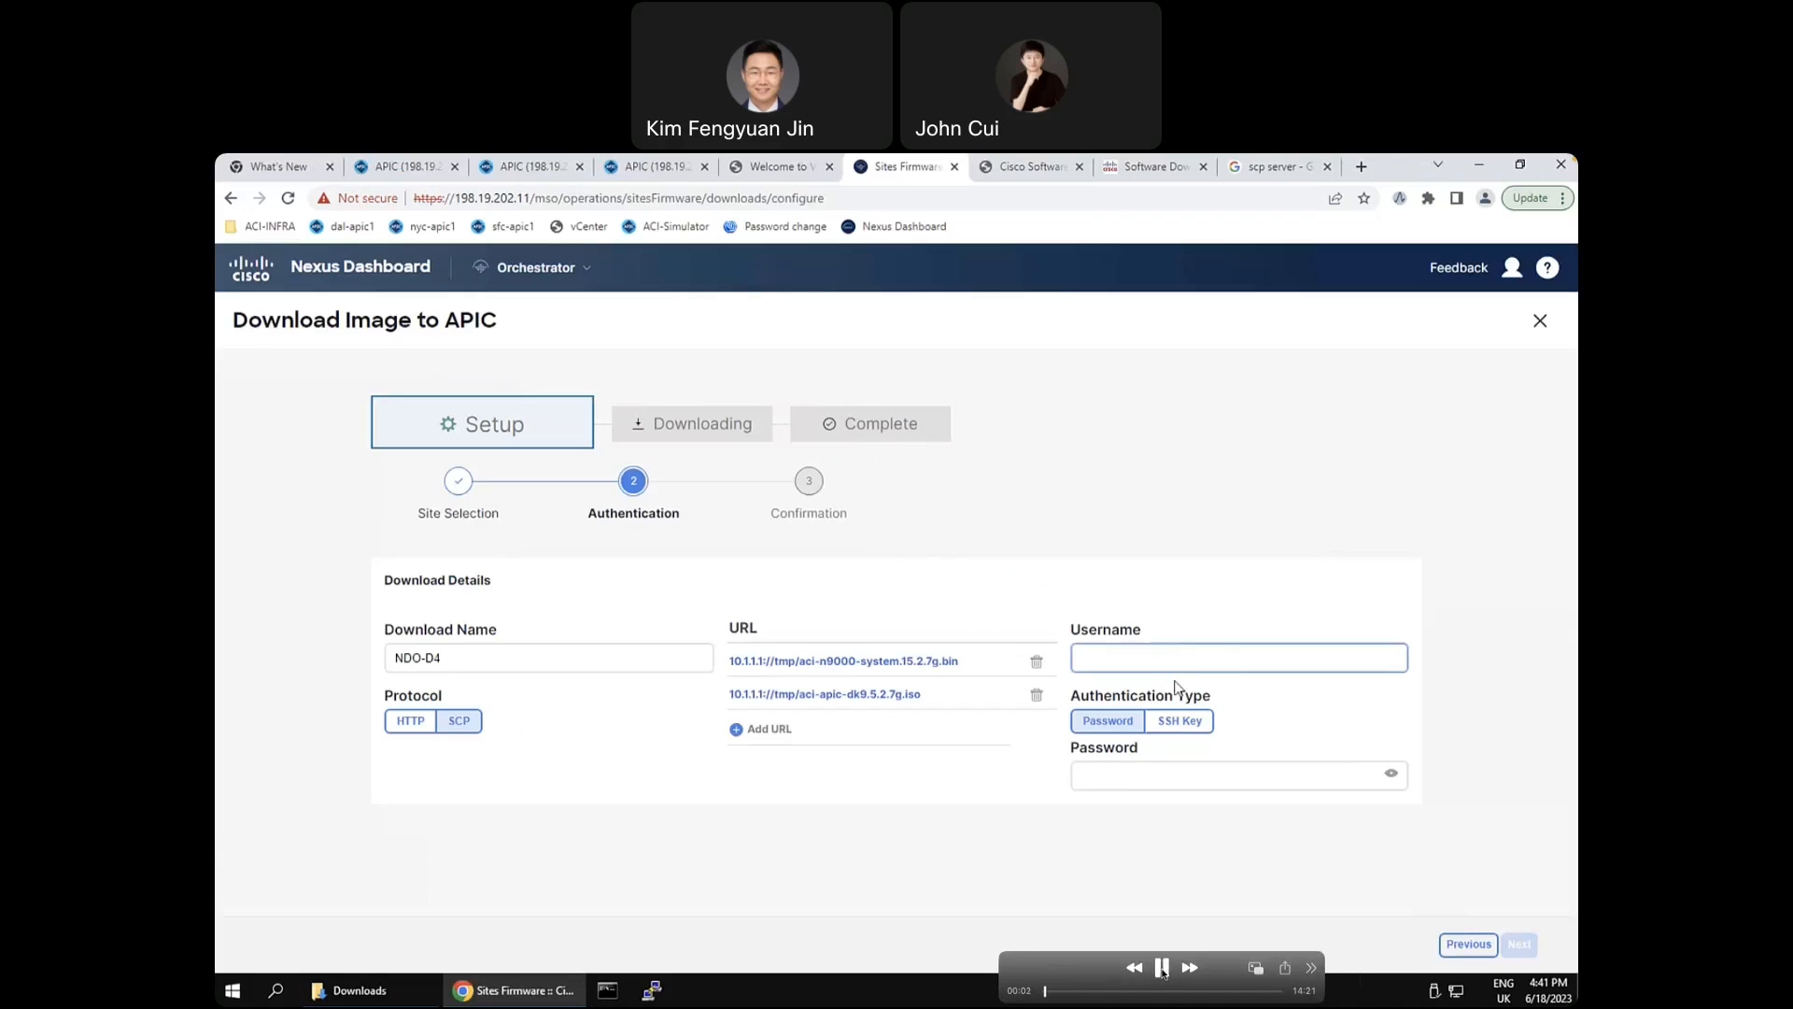
click(1161, 964)
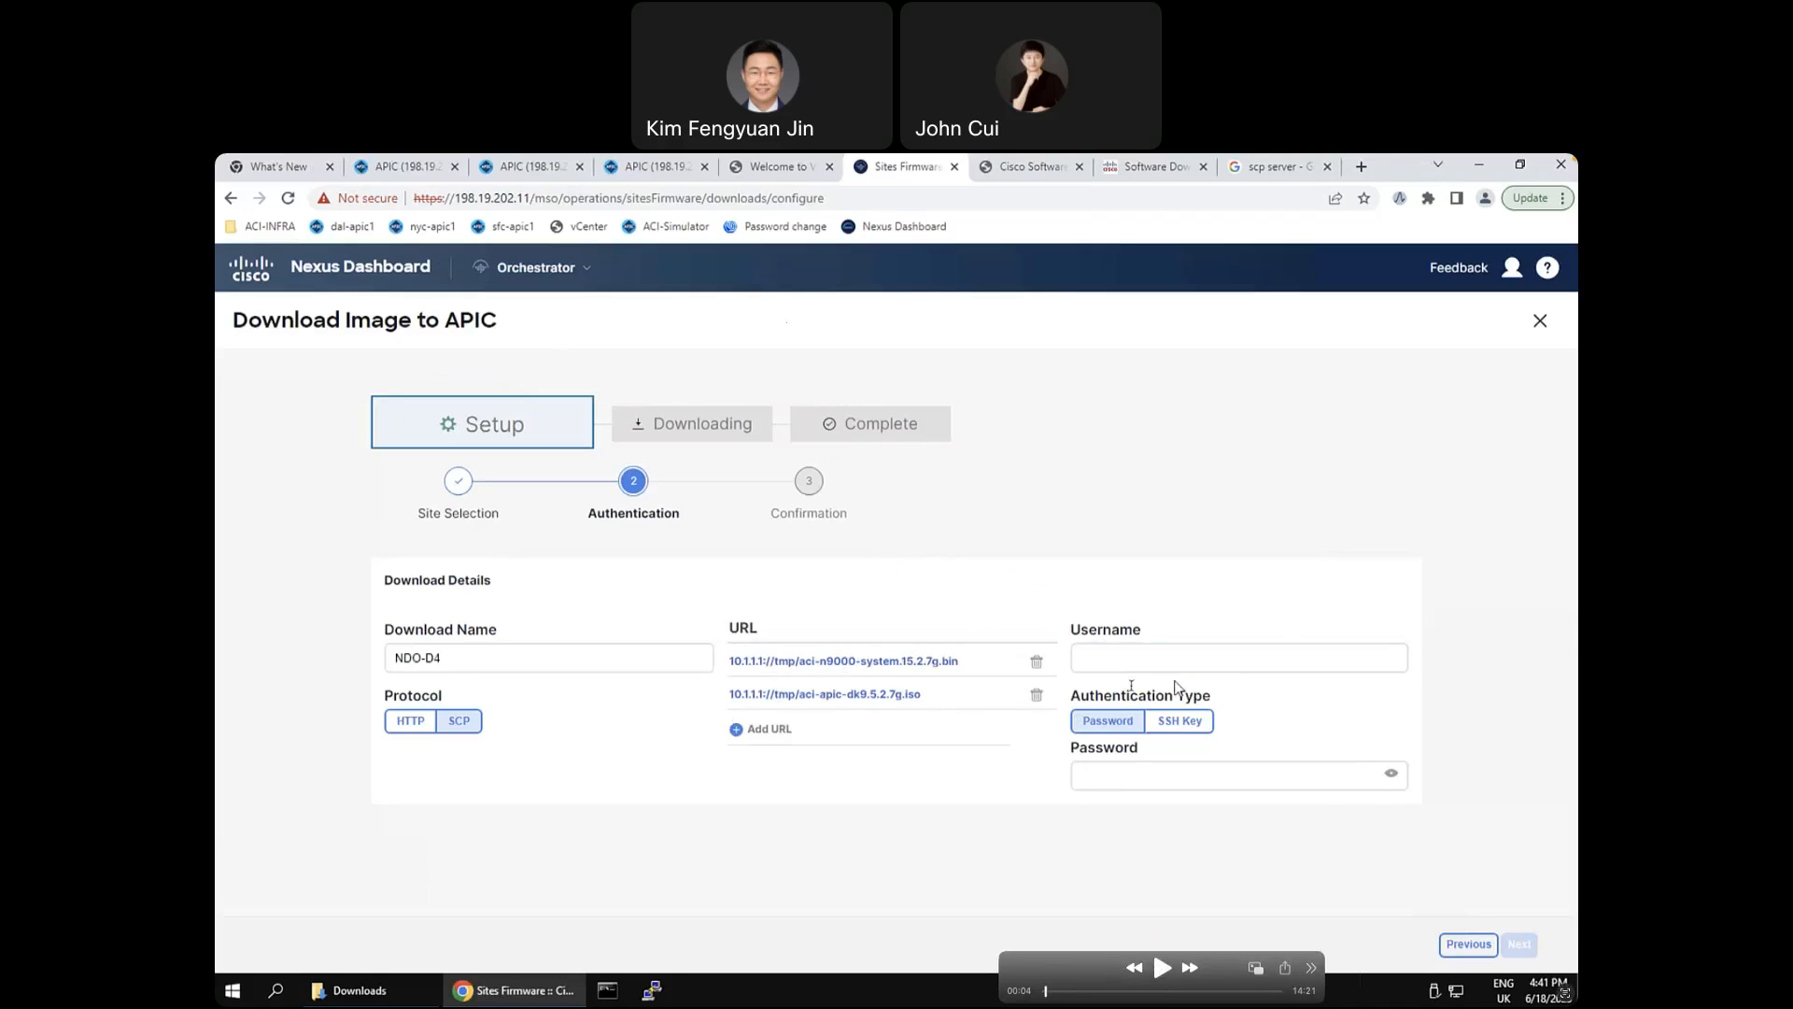
click(1163, 968)
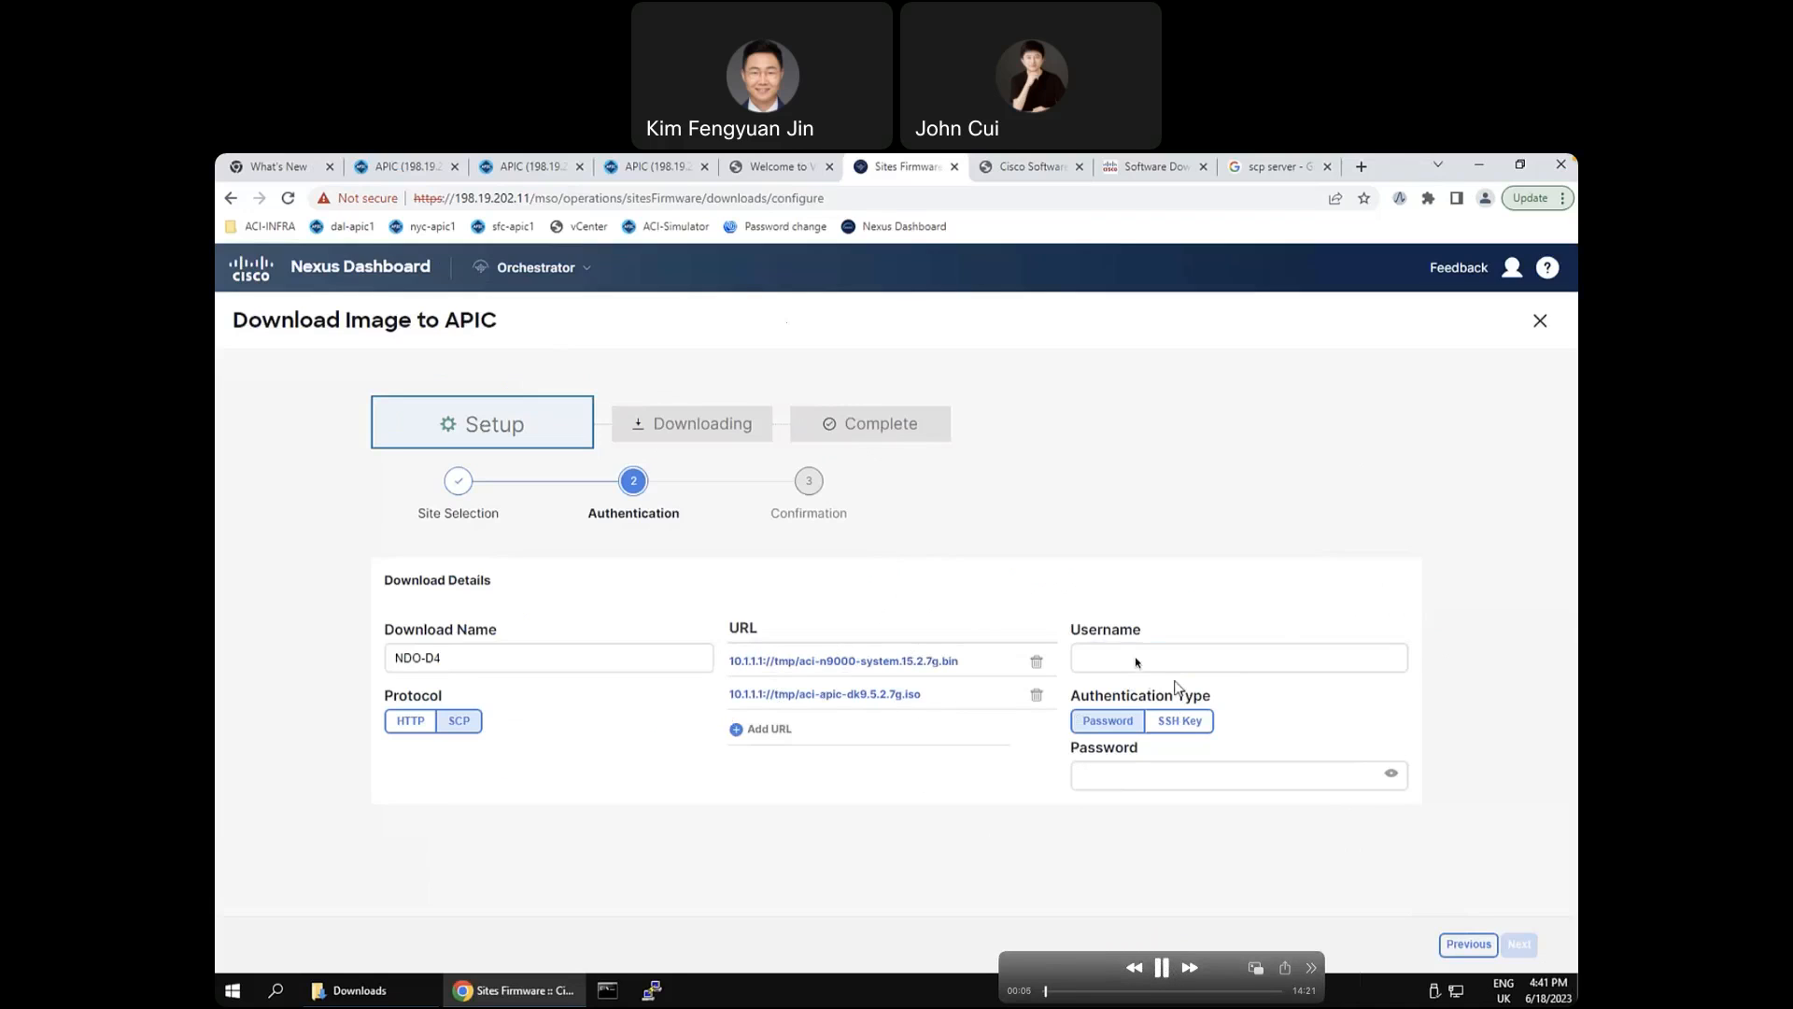
click(1163, 969)
click(1162, 969)
click(1163, 969)
click(1163, 969)
click(1163, 968)
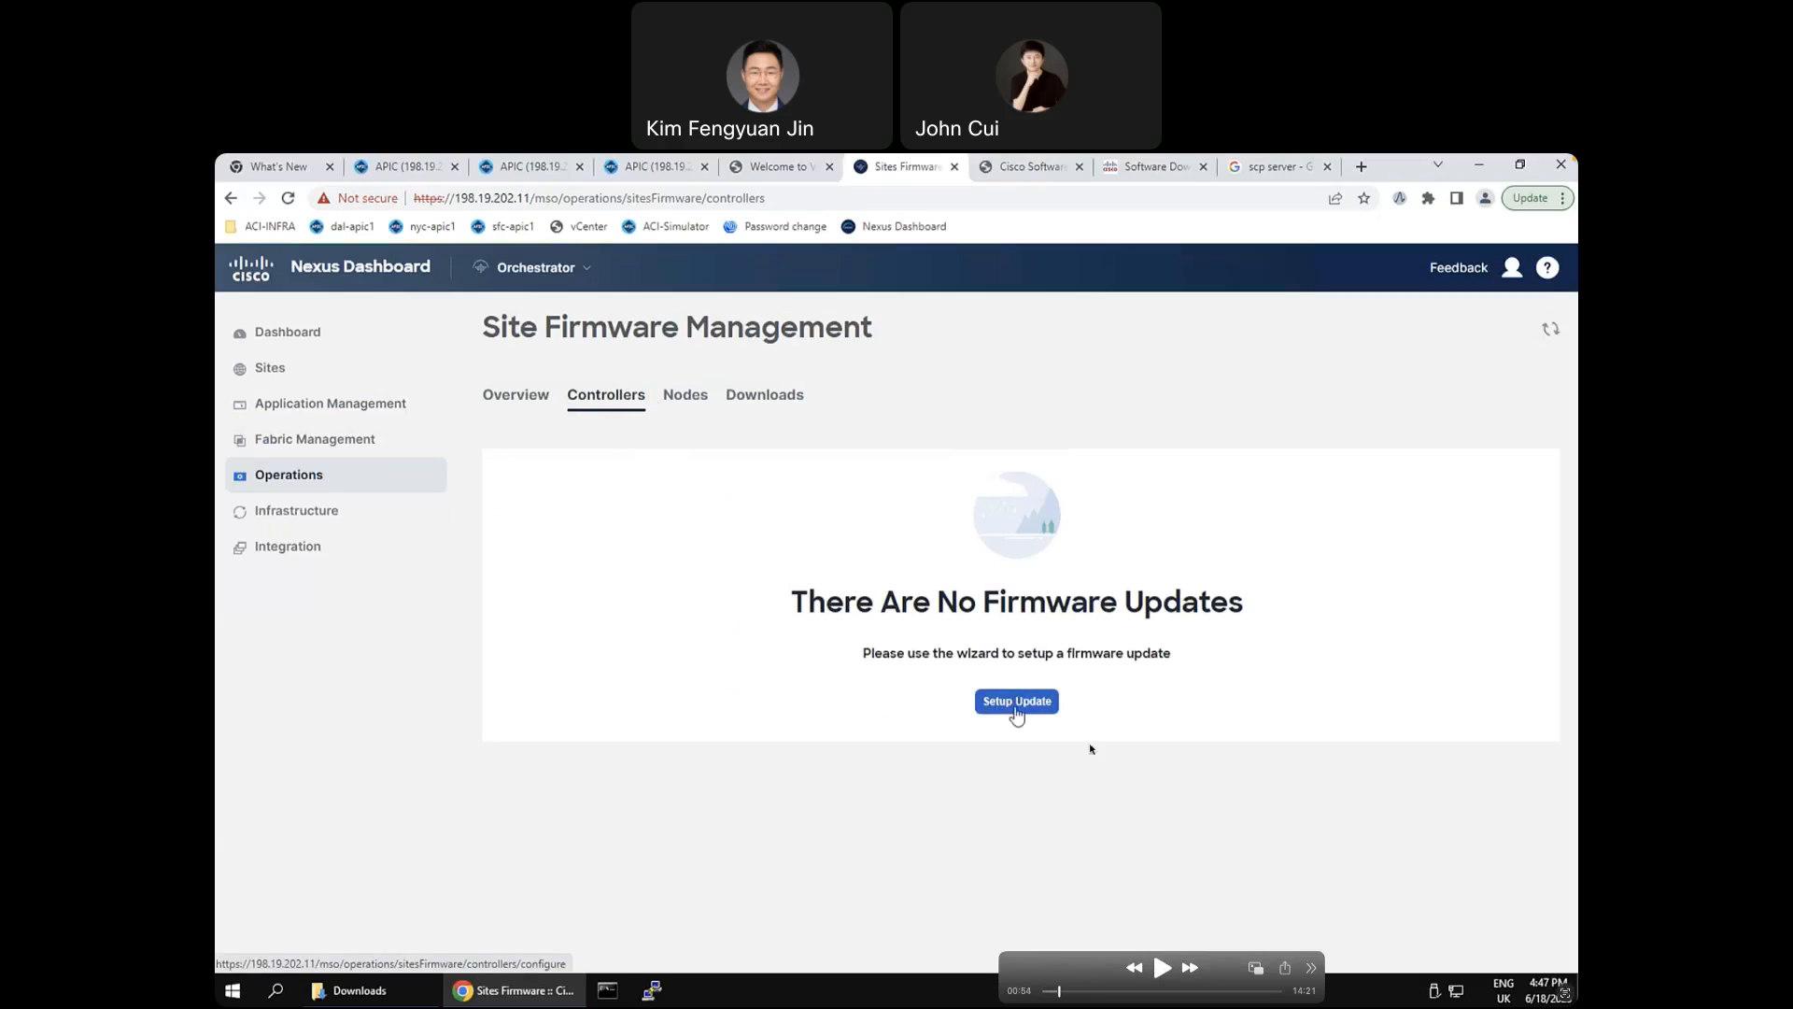
Step: Play the demo through selecting the SFC site for the controller update and pause at the list of available firmware
click(1163, 969)
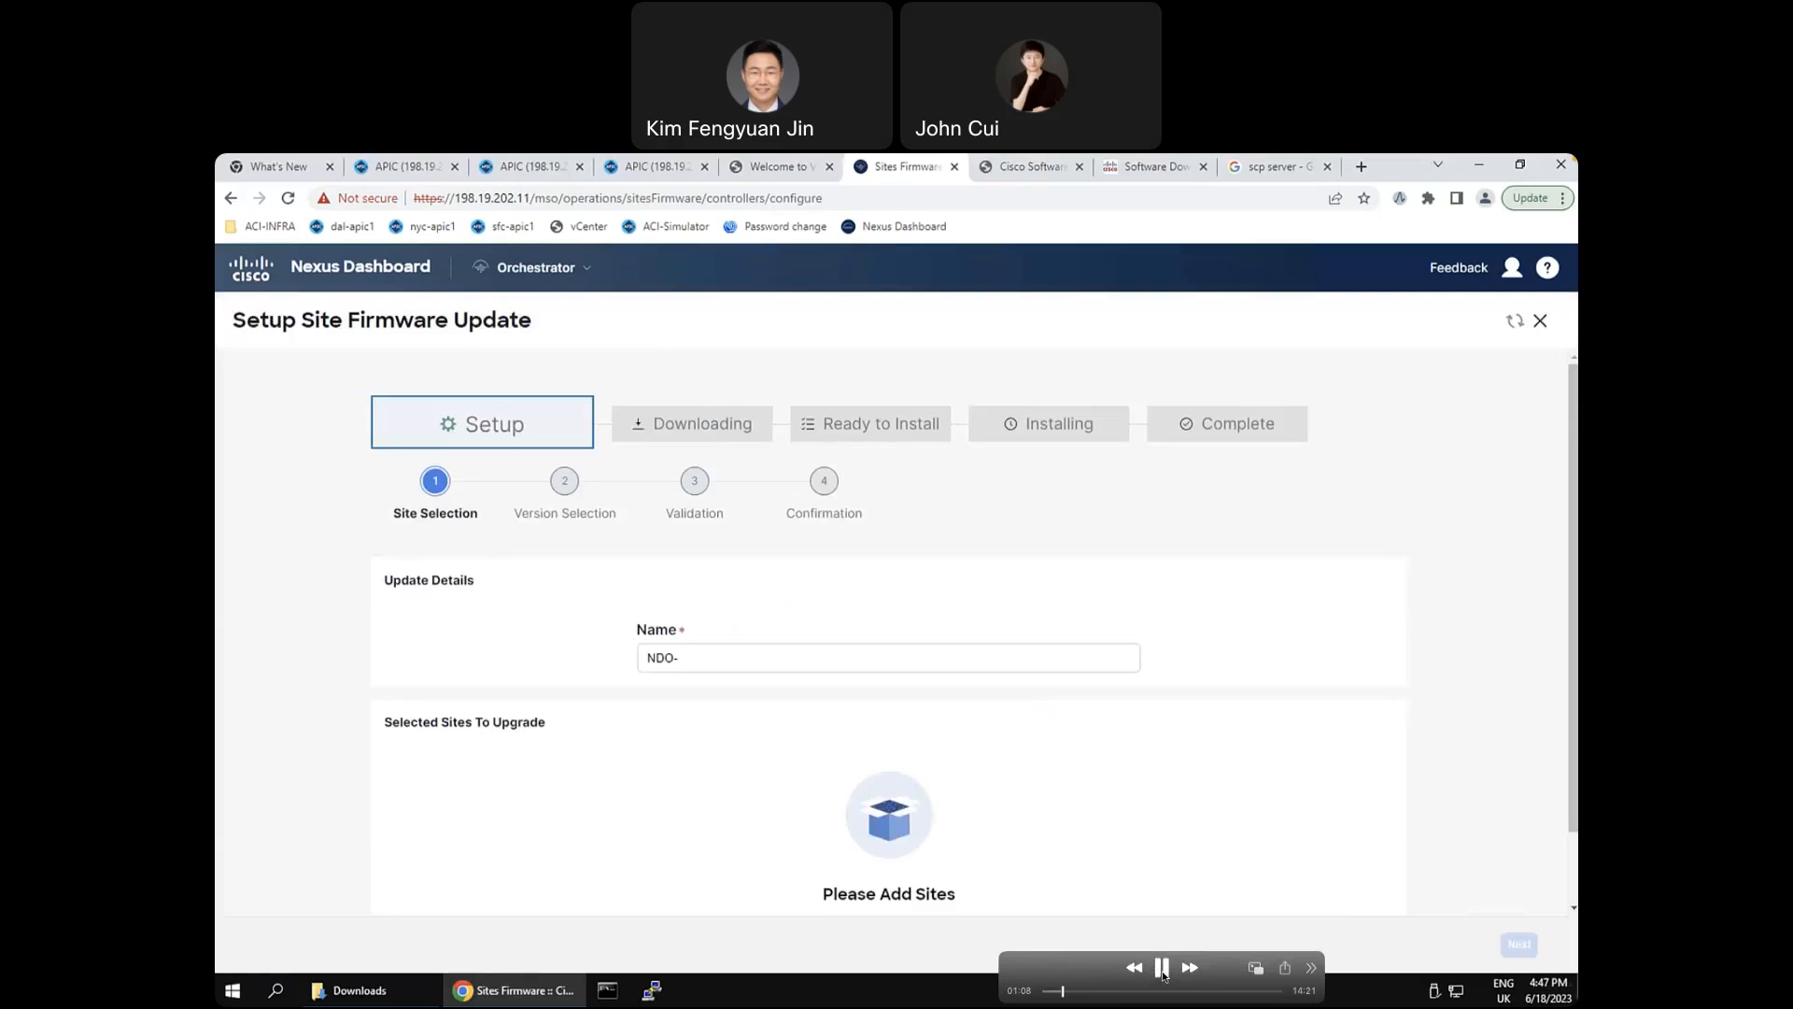
click(1189, 968)
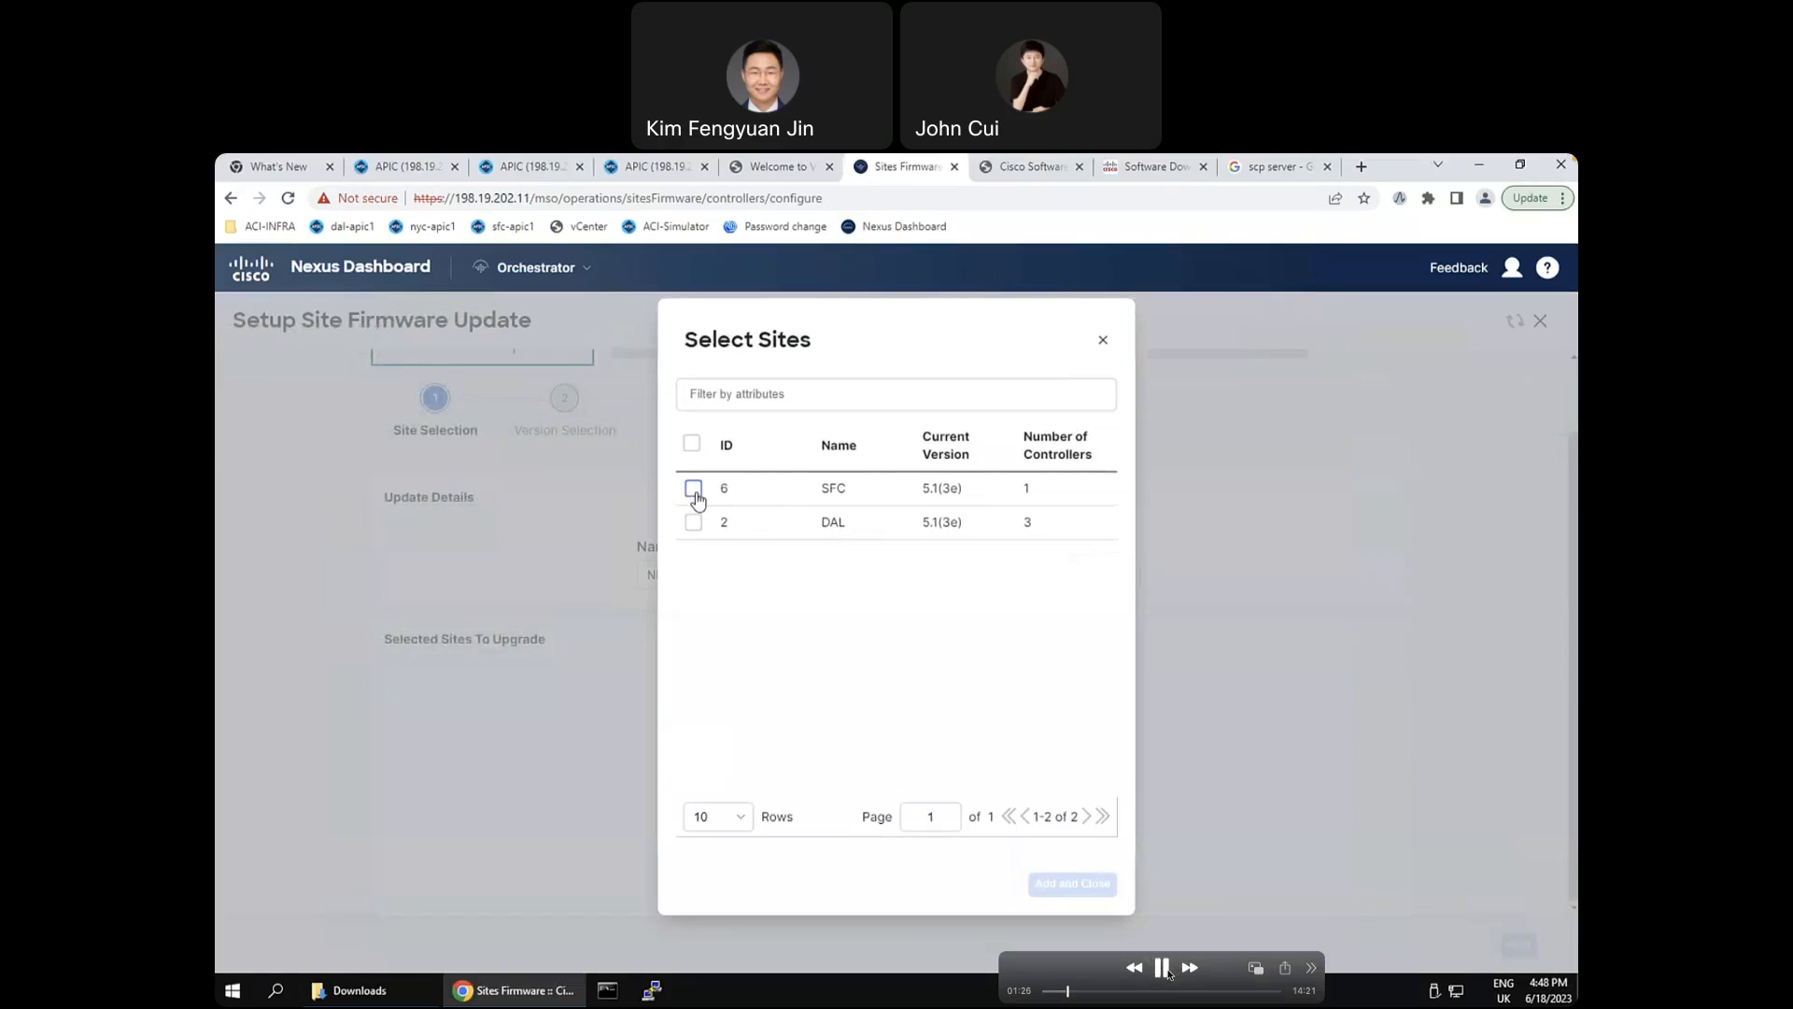
click(1168, 971)
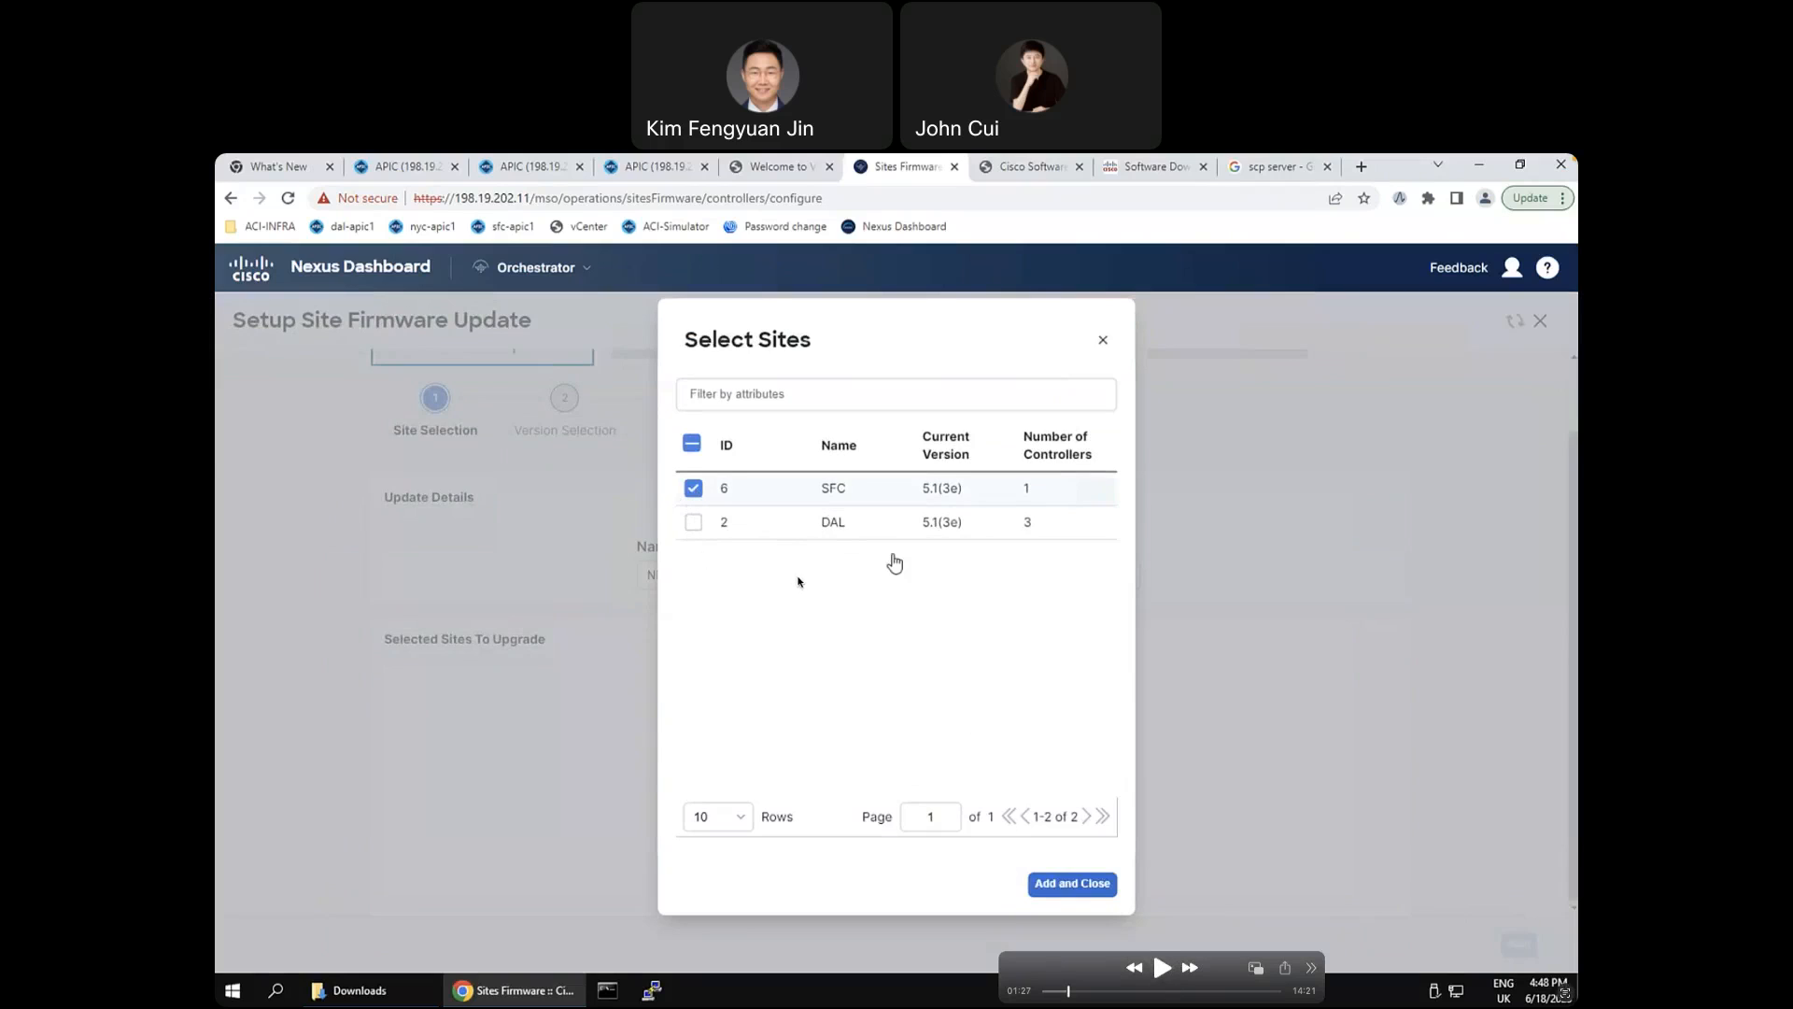
click(1162, 968)
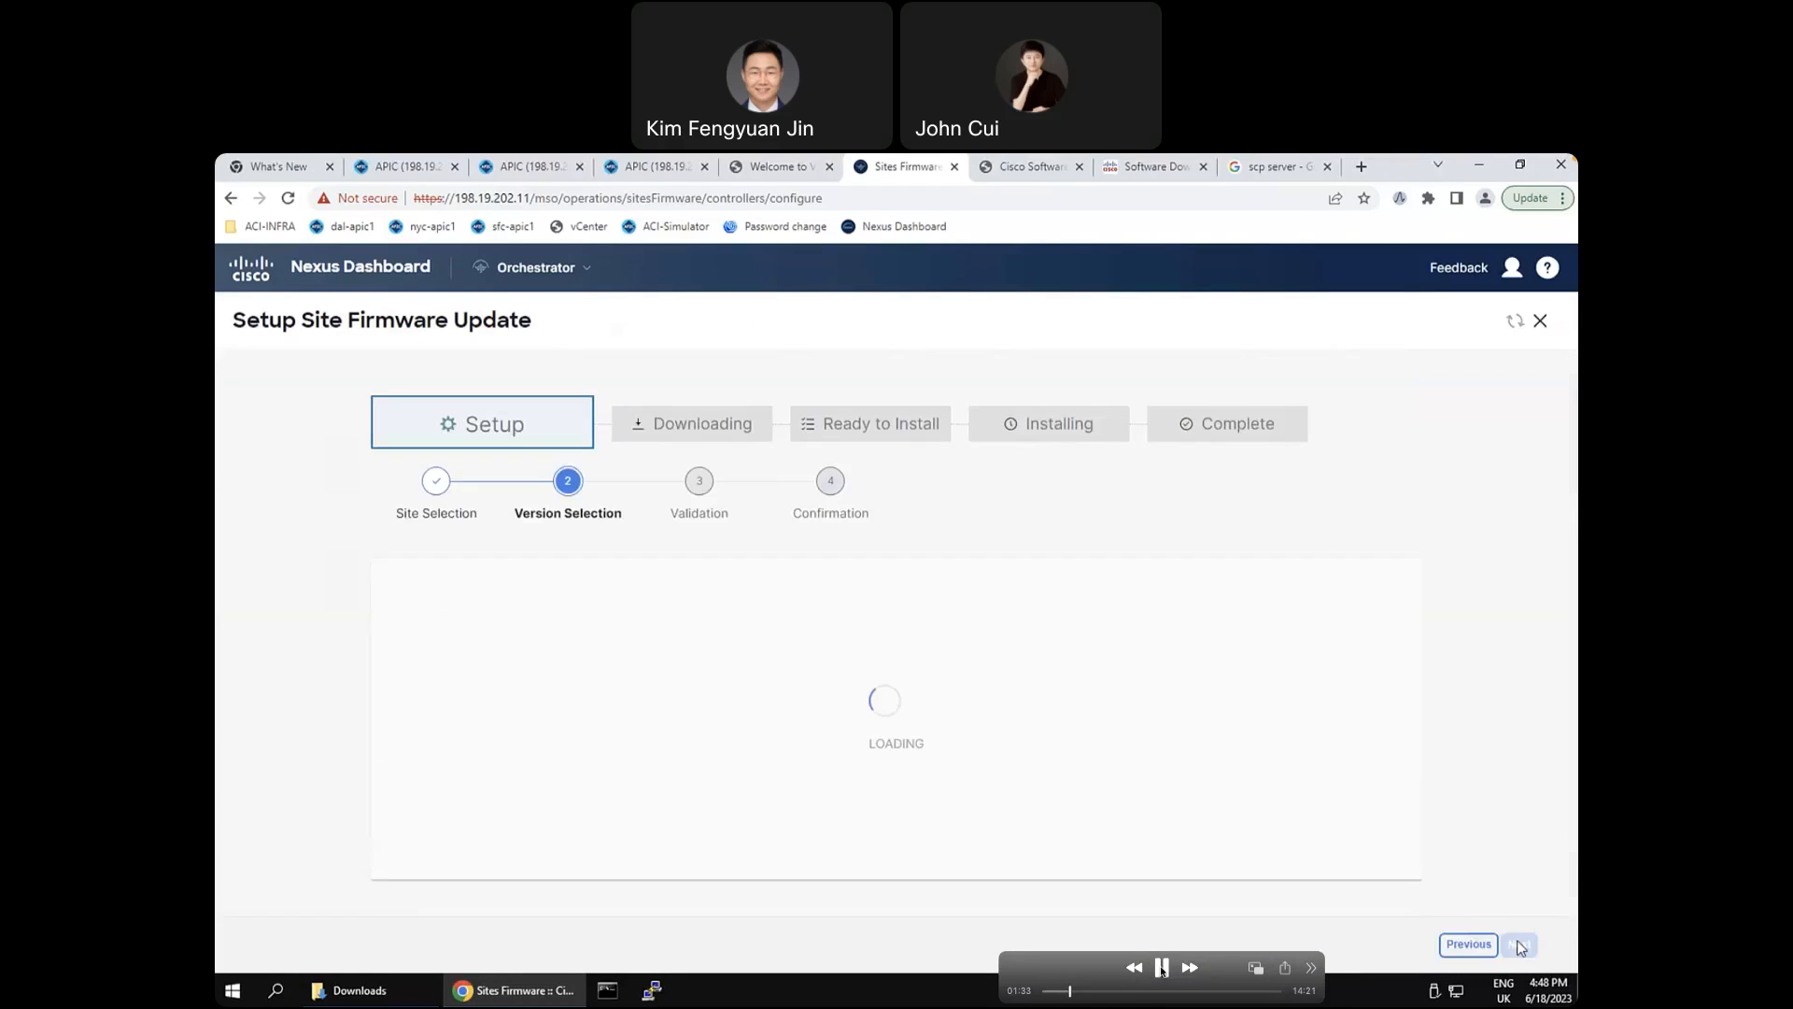
click(1162, 968)
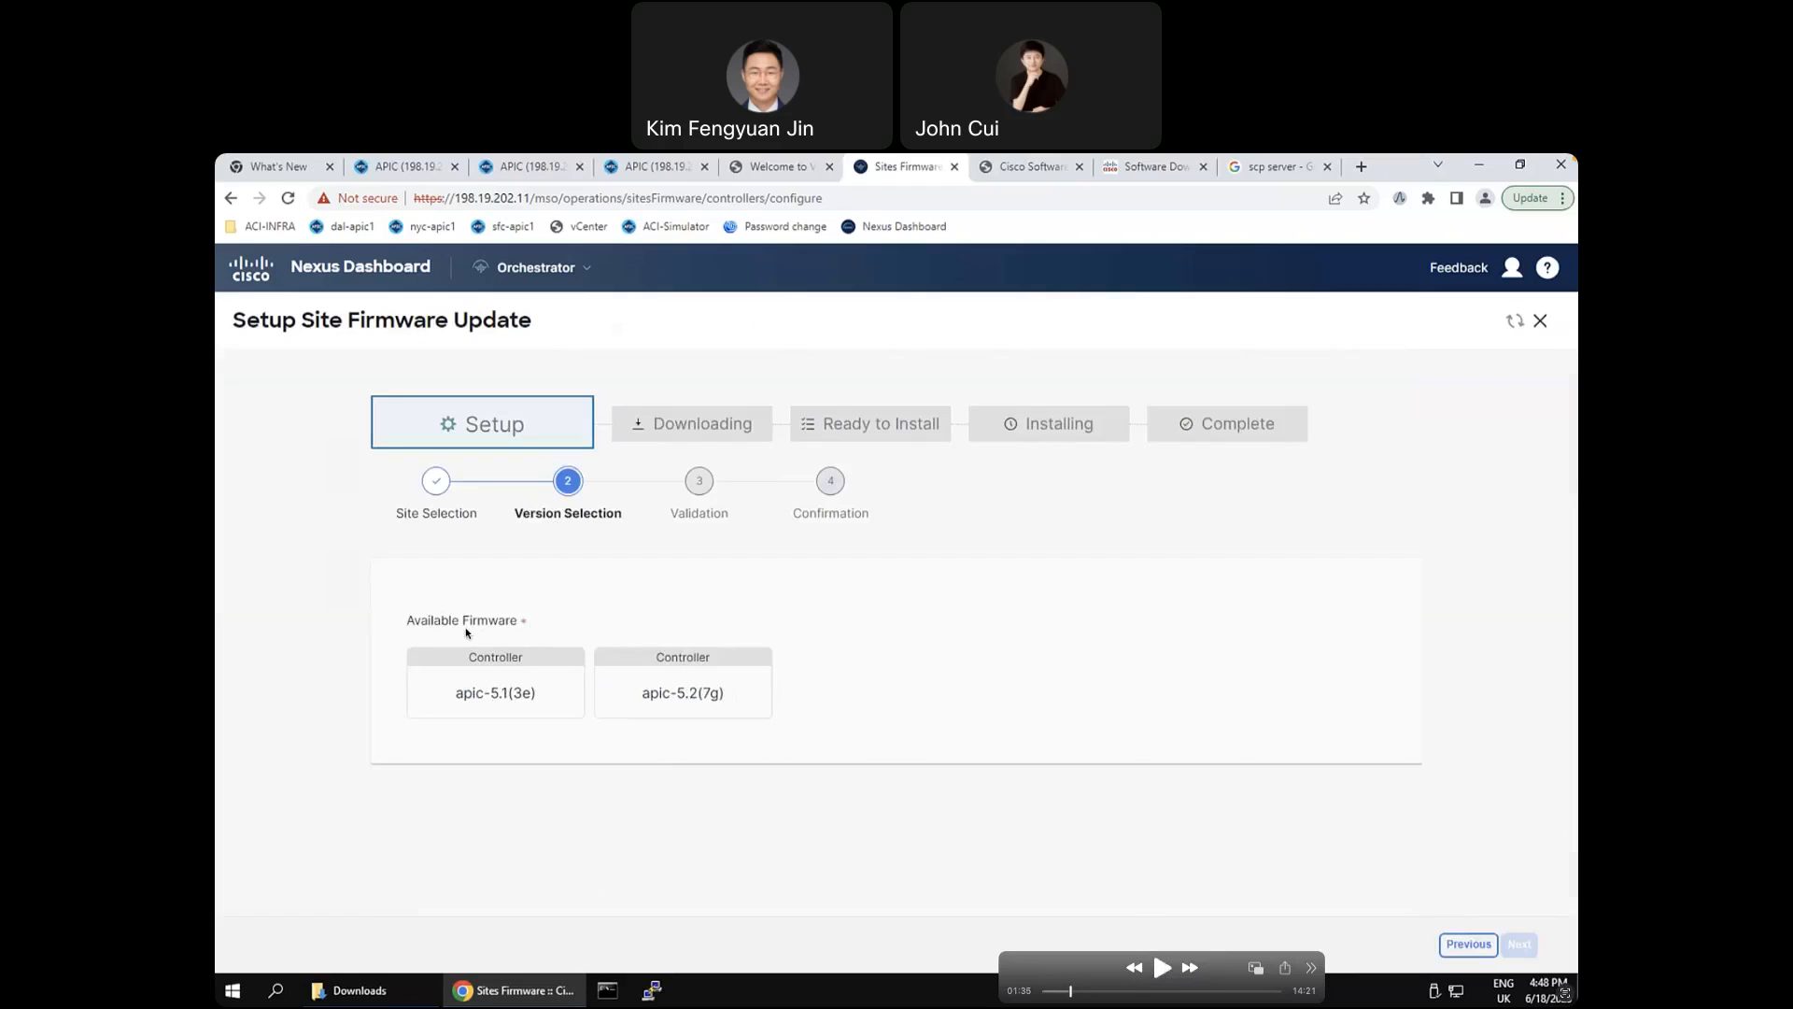
Step: Play the demo through the pre-upgrade validation results, pausing at the route reflectors check and at the validation warning
click(1165, 969)
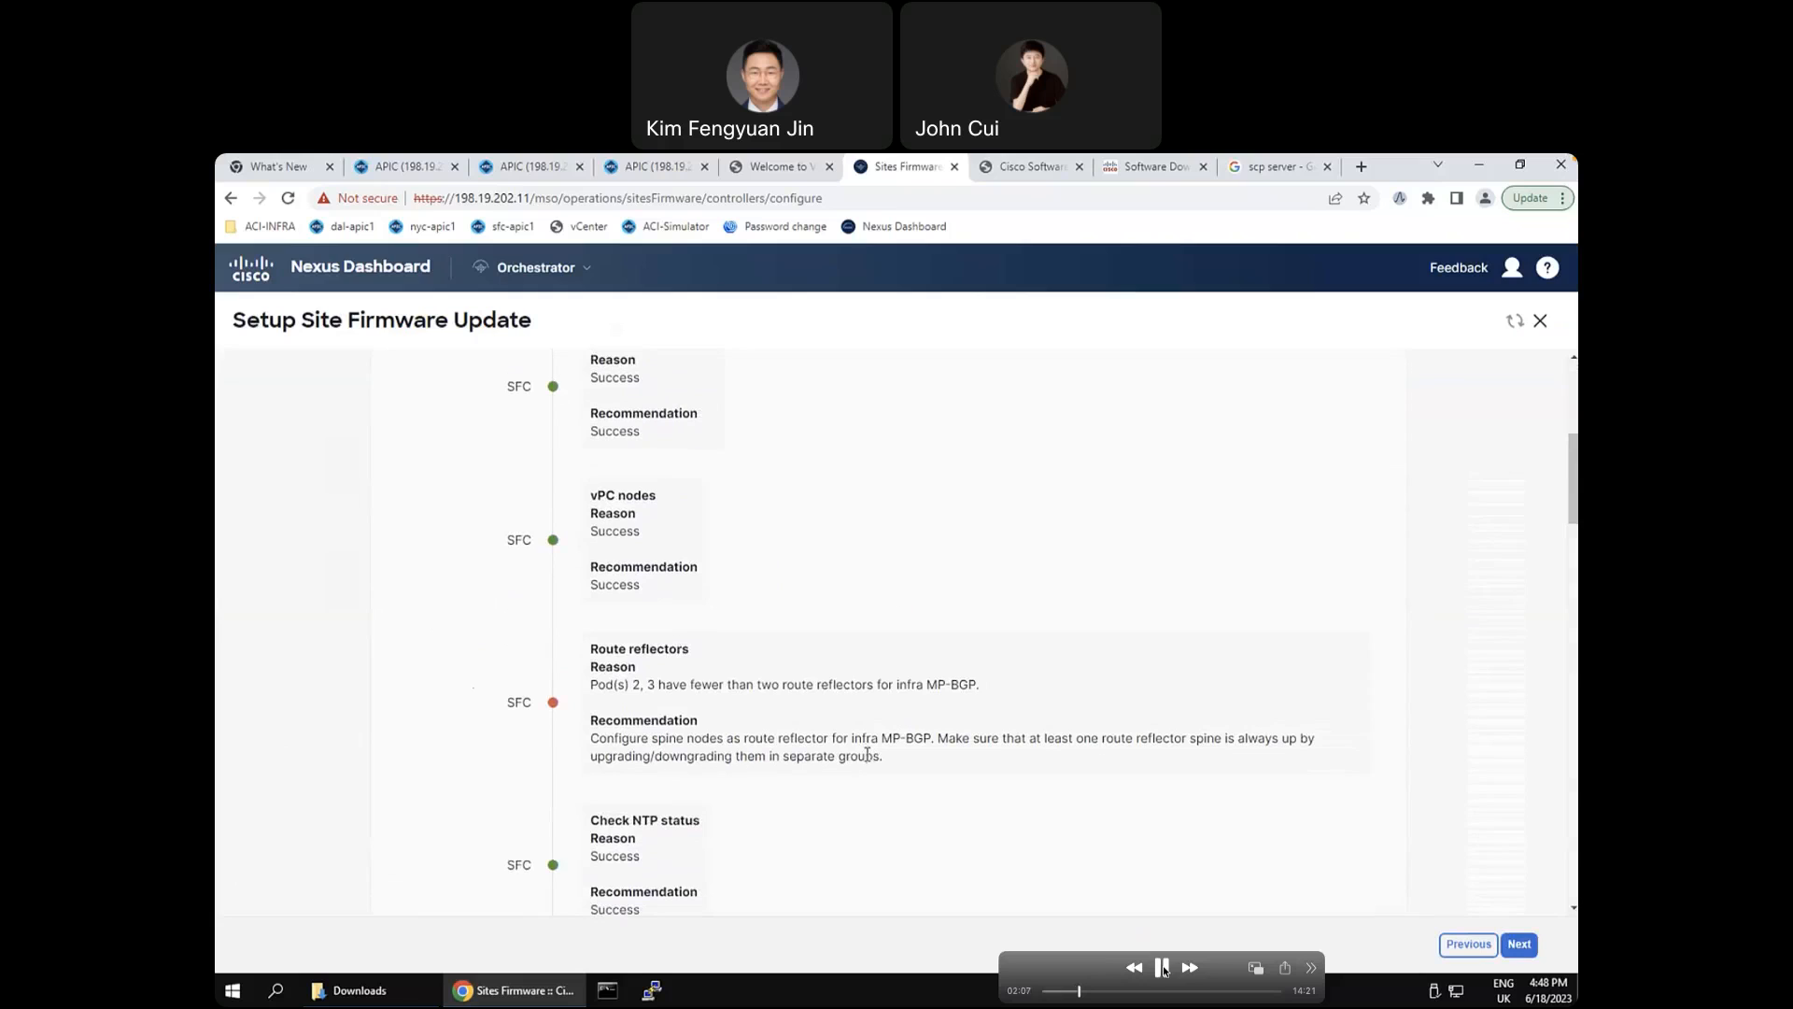
click(1162, 968)
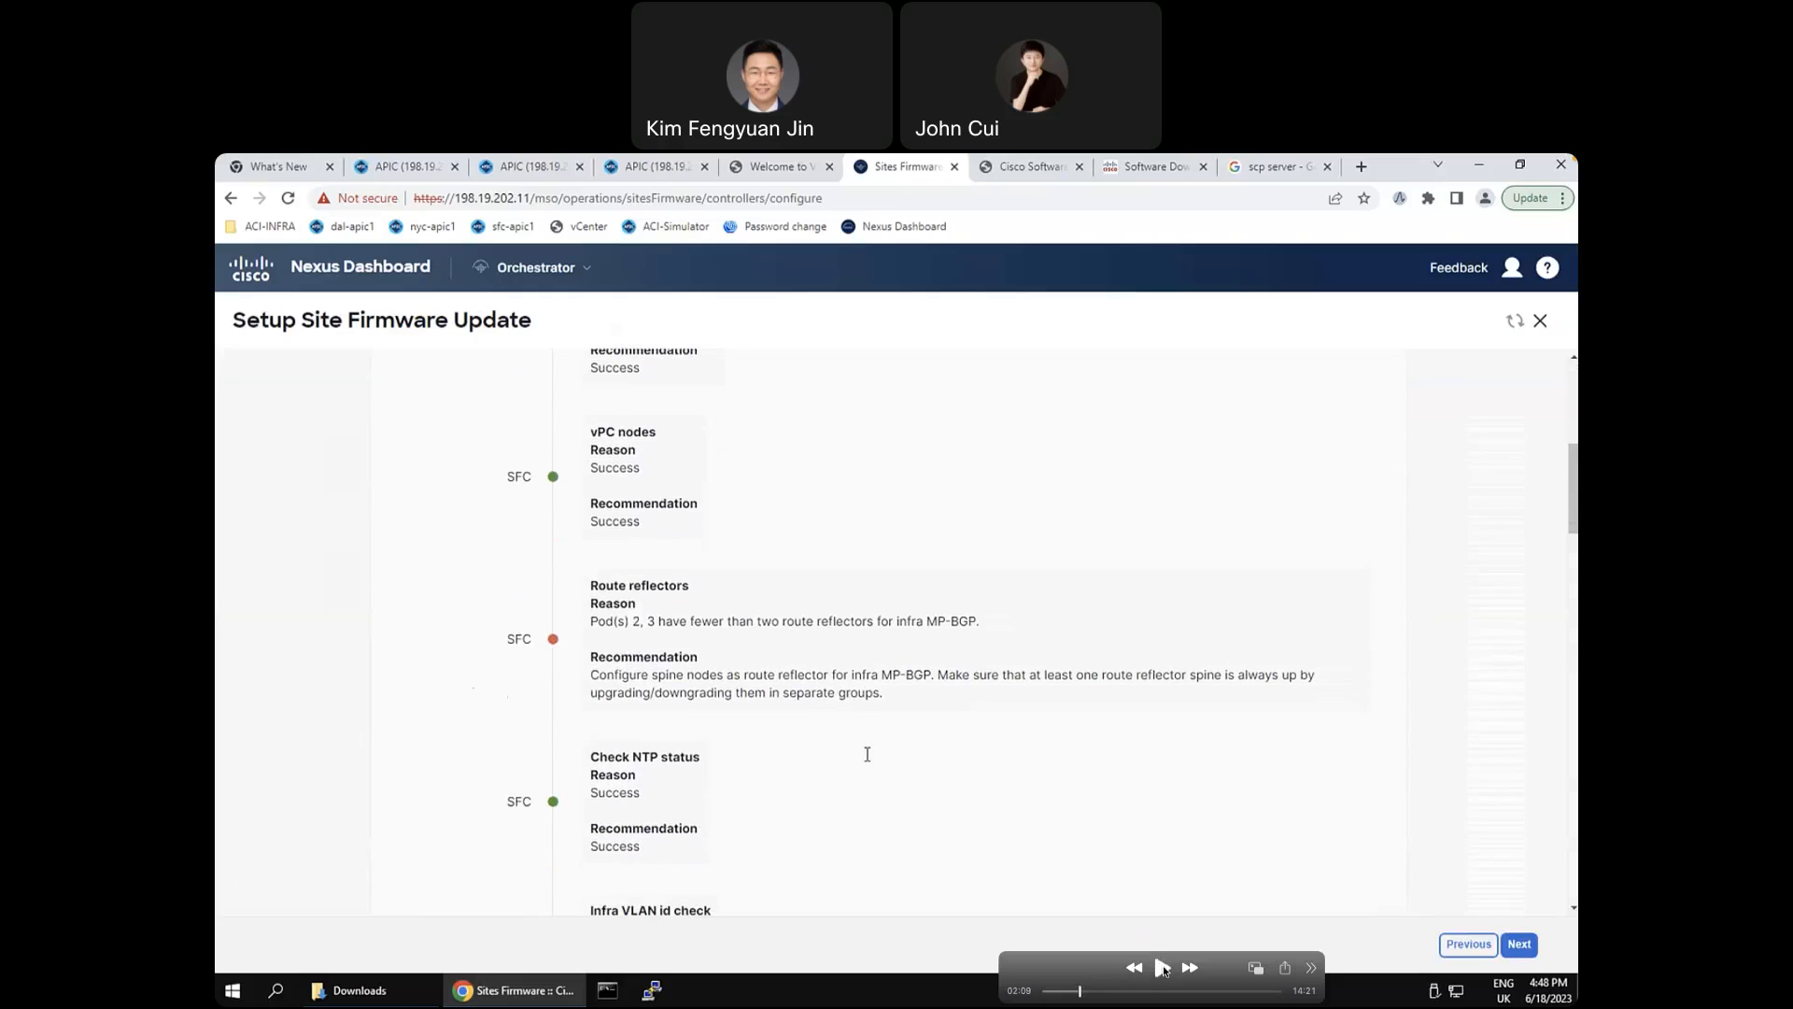
click(1162, 968)
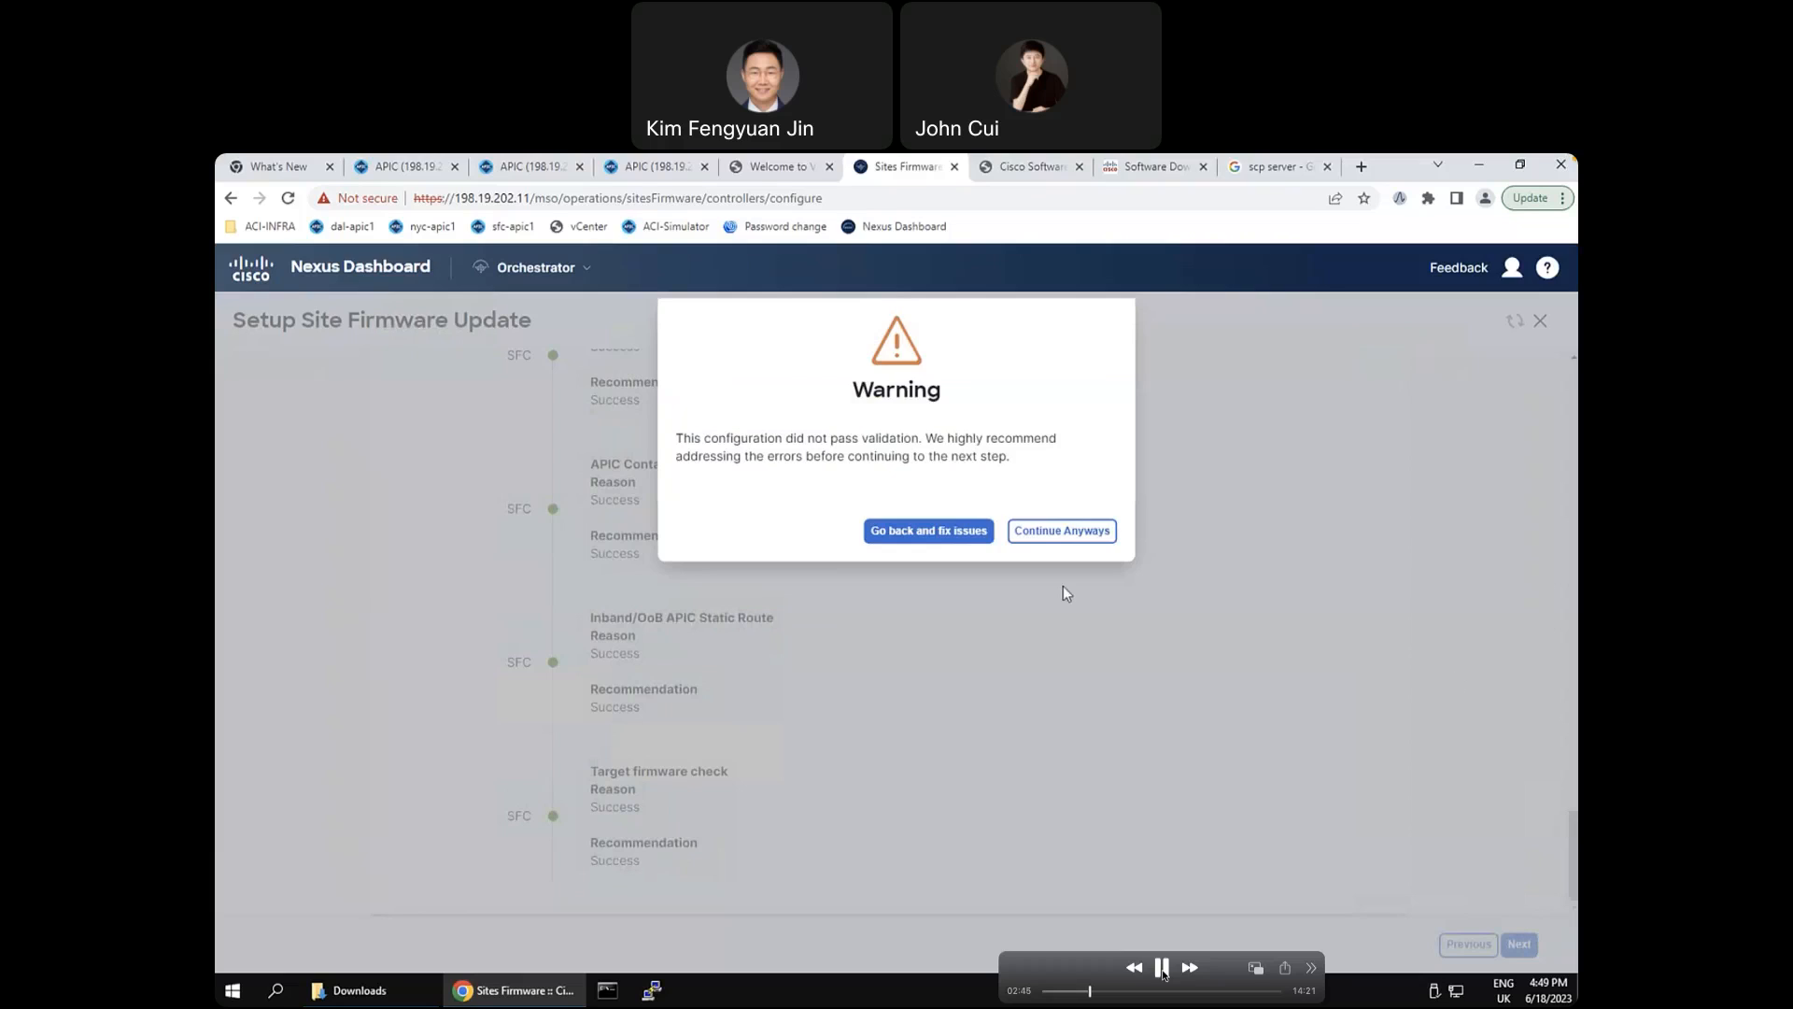
click(1162, 968)
click(1163, 971)
click(1162, 972)
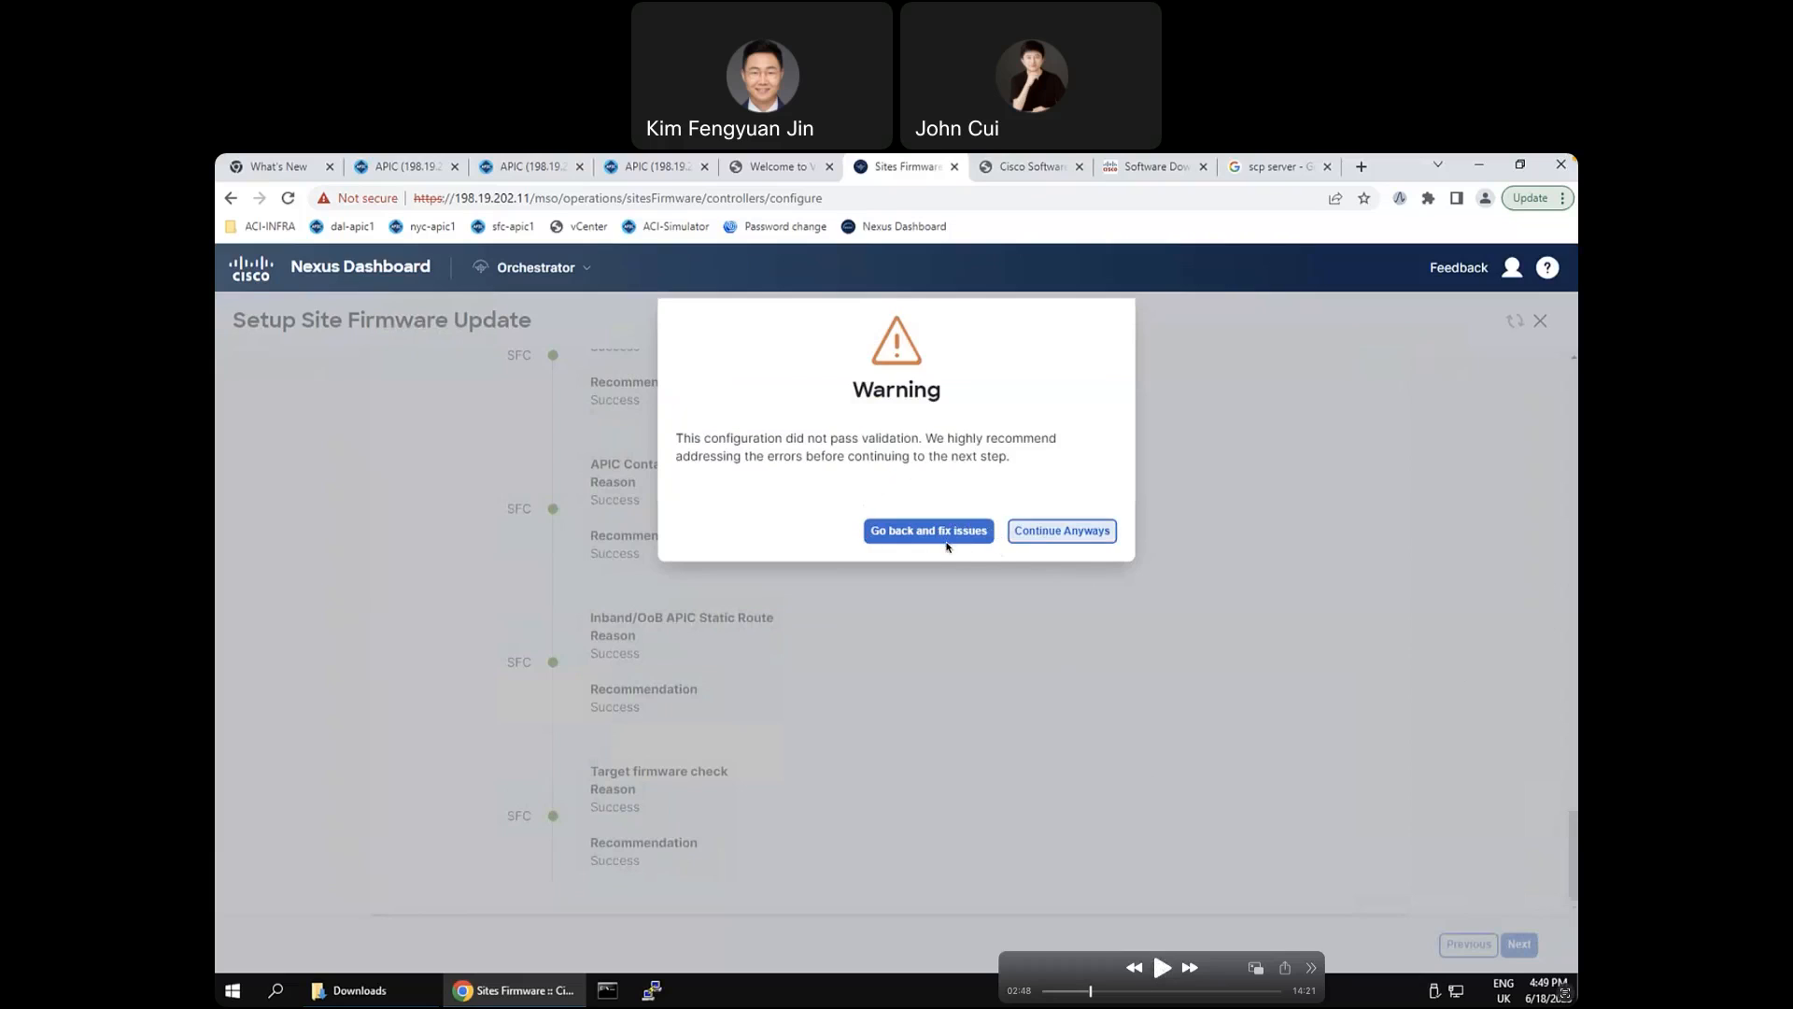
Step: Play and fast-forward the demo to the NDO-d4 controller update entry, pausing while it is installing
click(1161, 970)
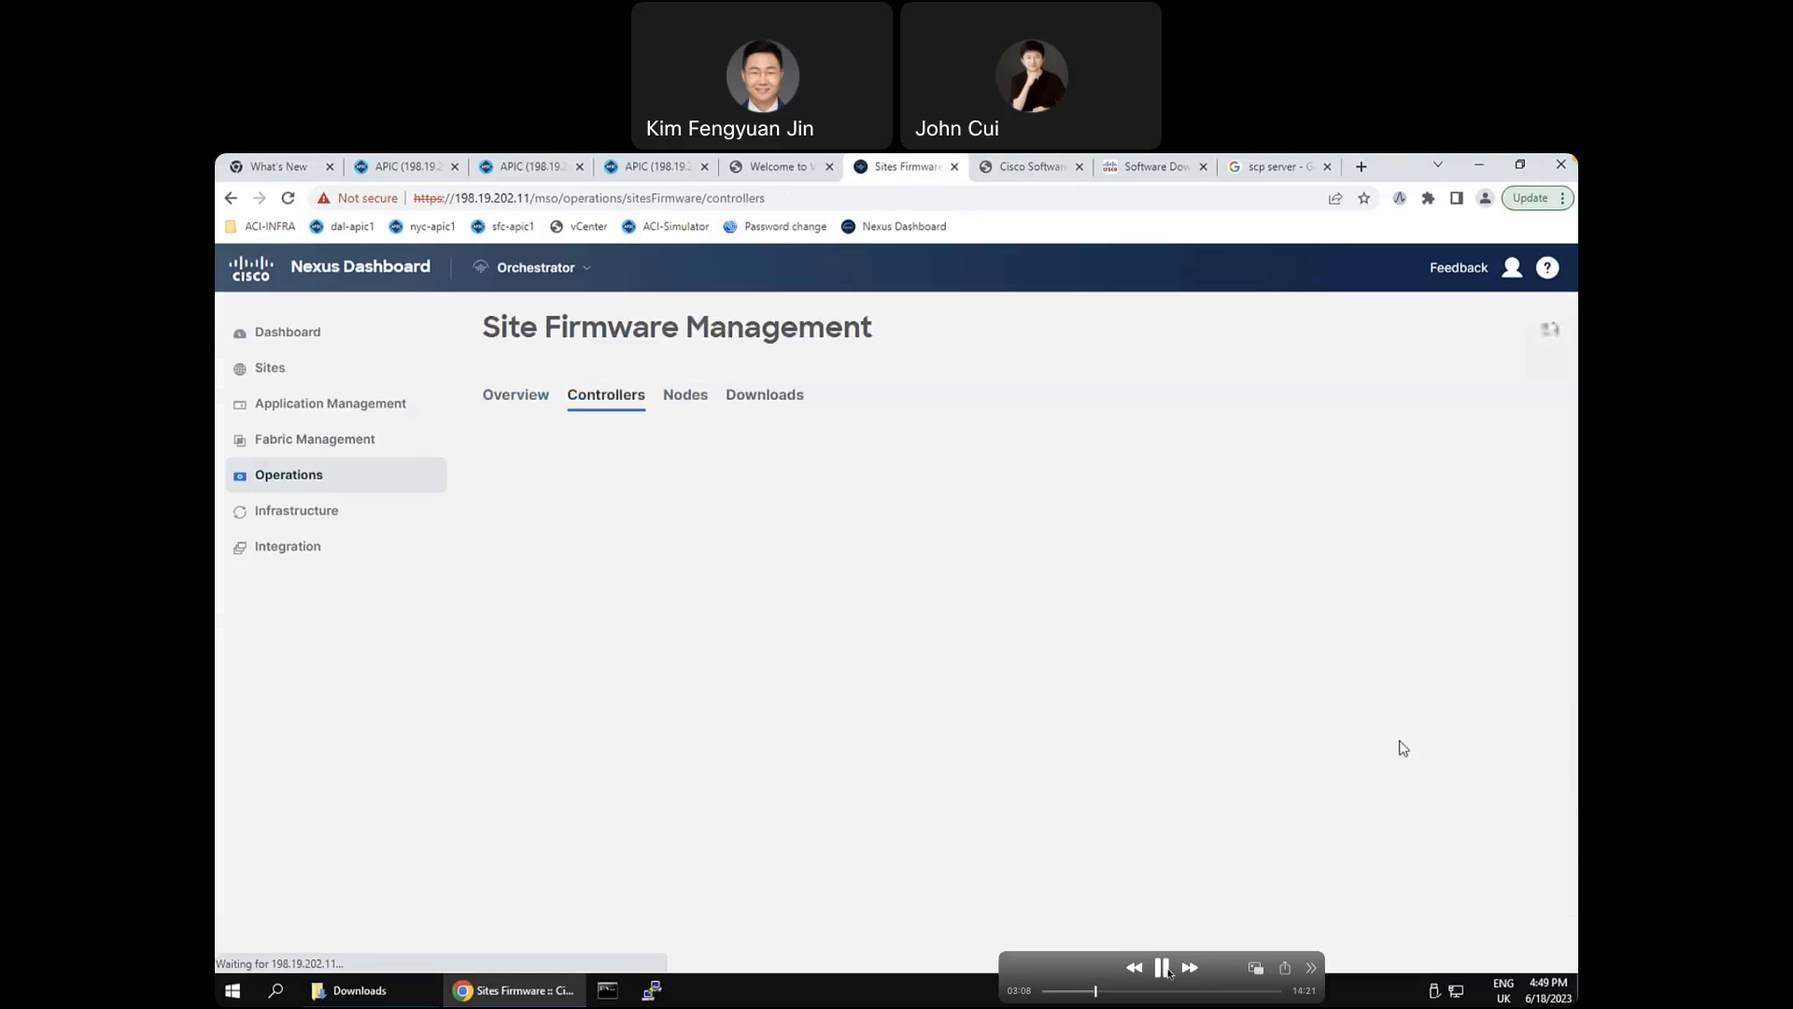
click(1164, 971)
click(1165, 969)
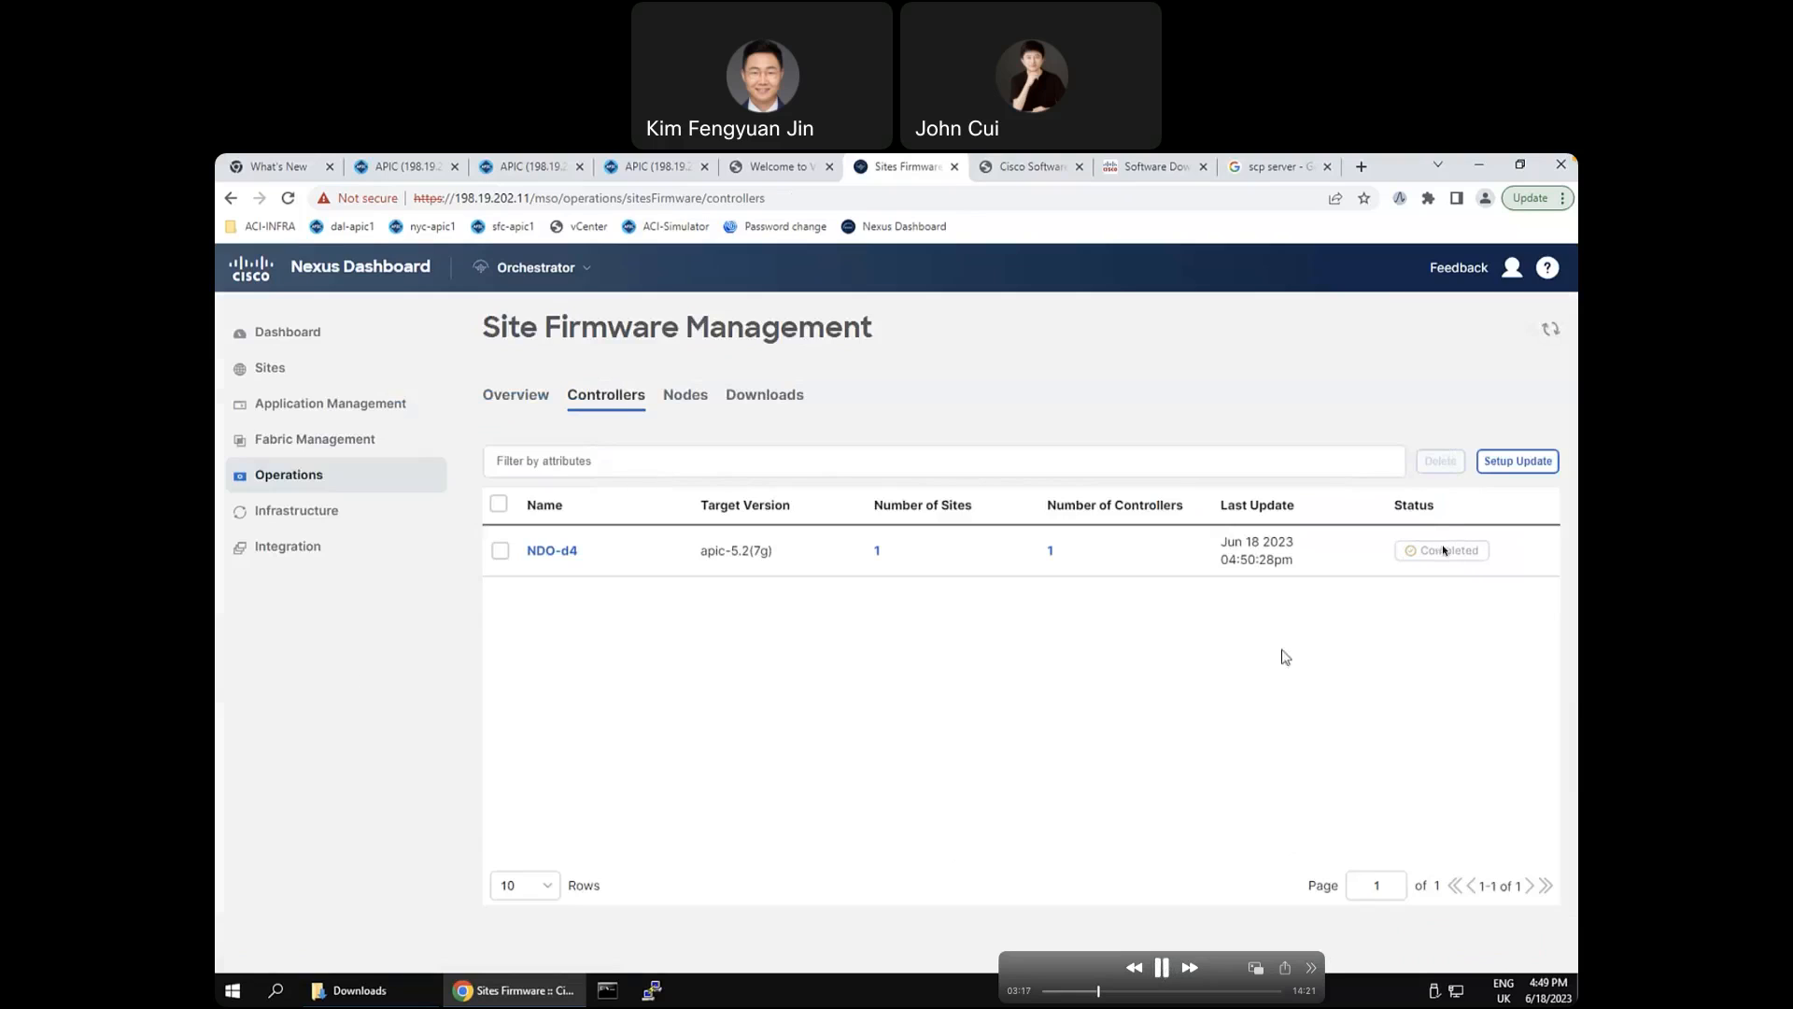
click(1189, 969)
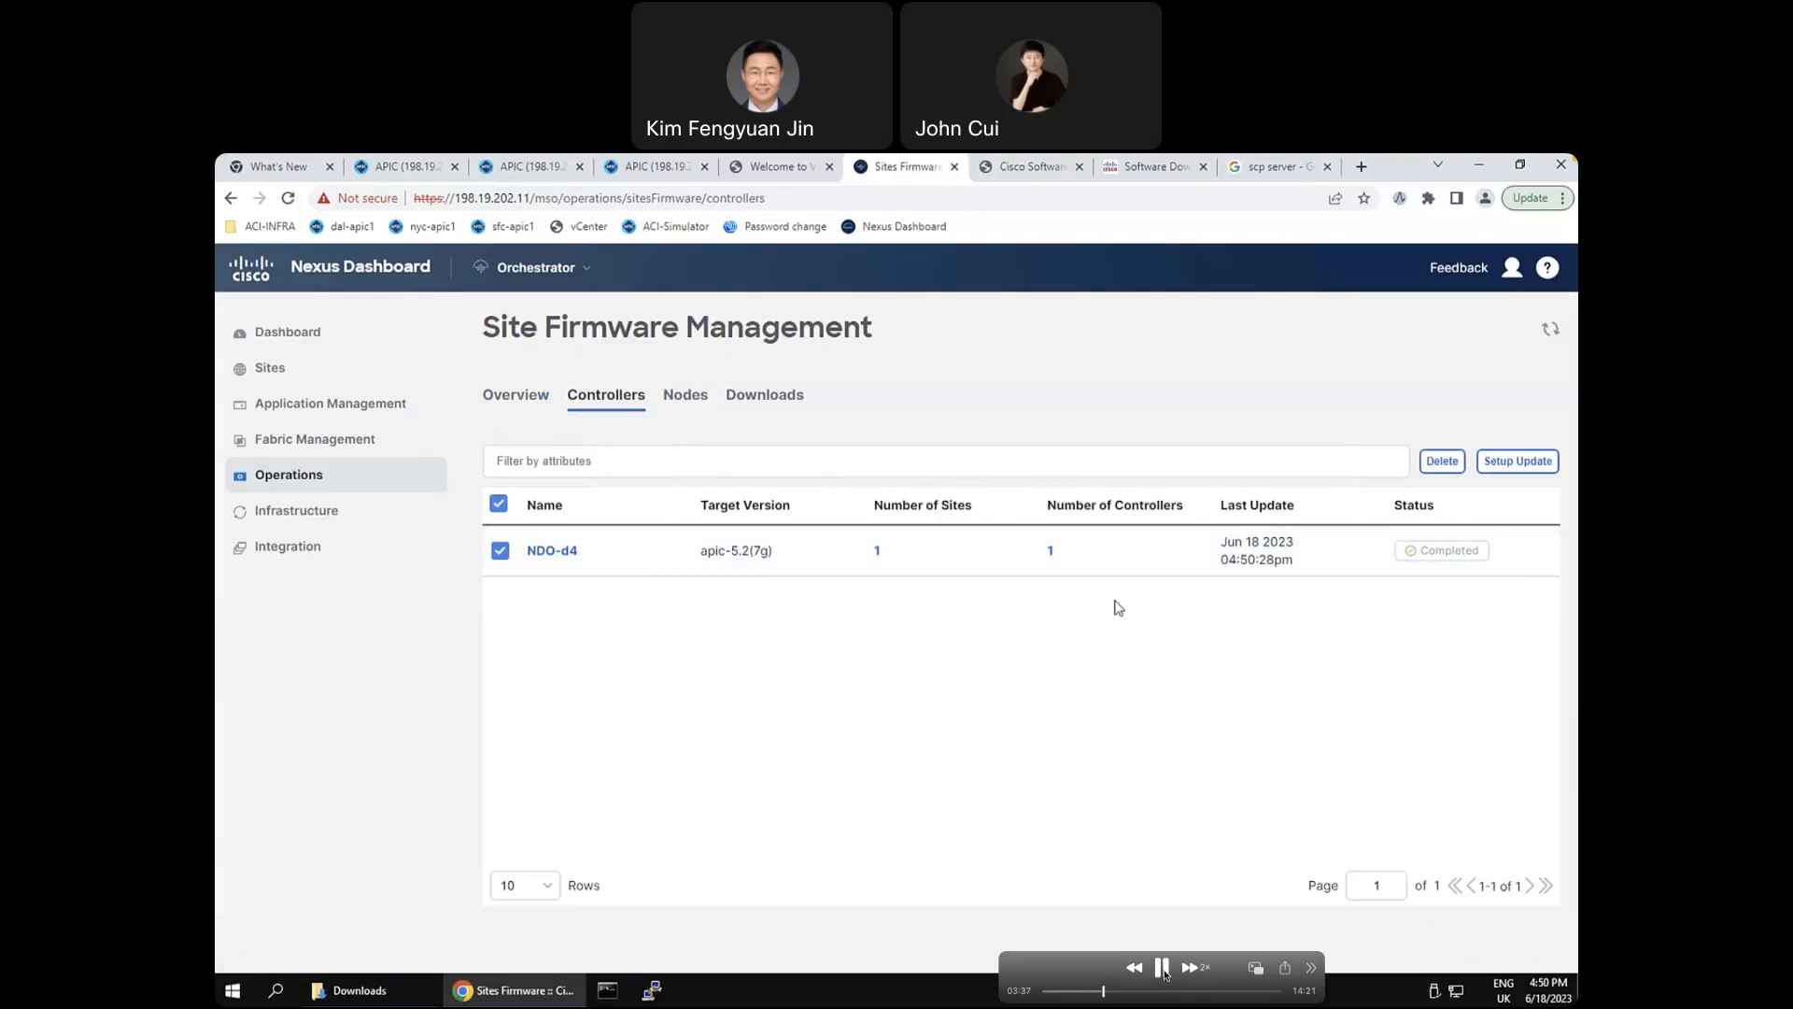
click(1164, 971)
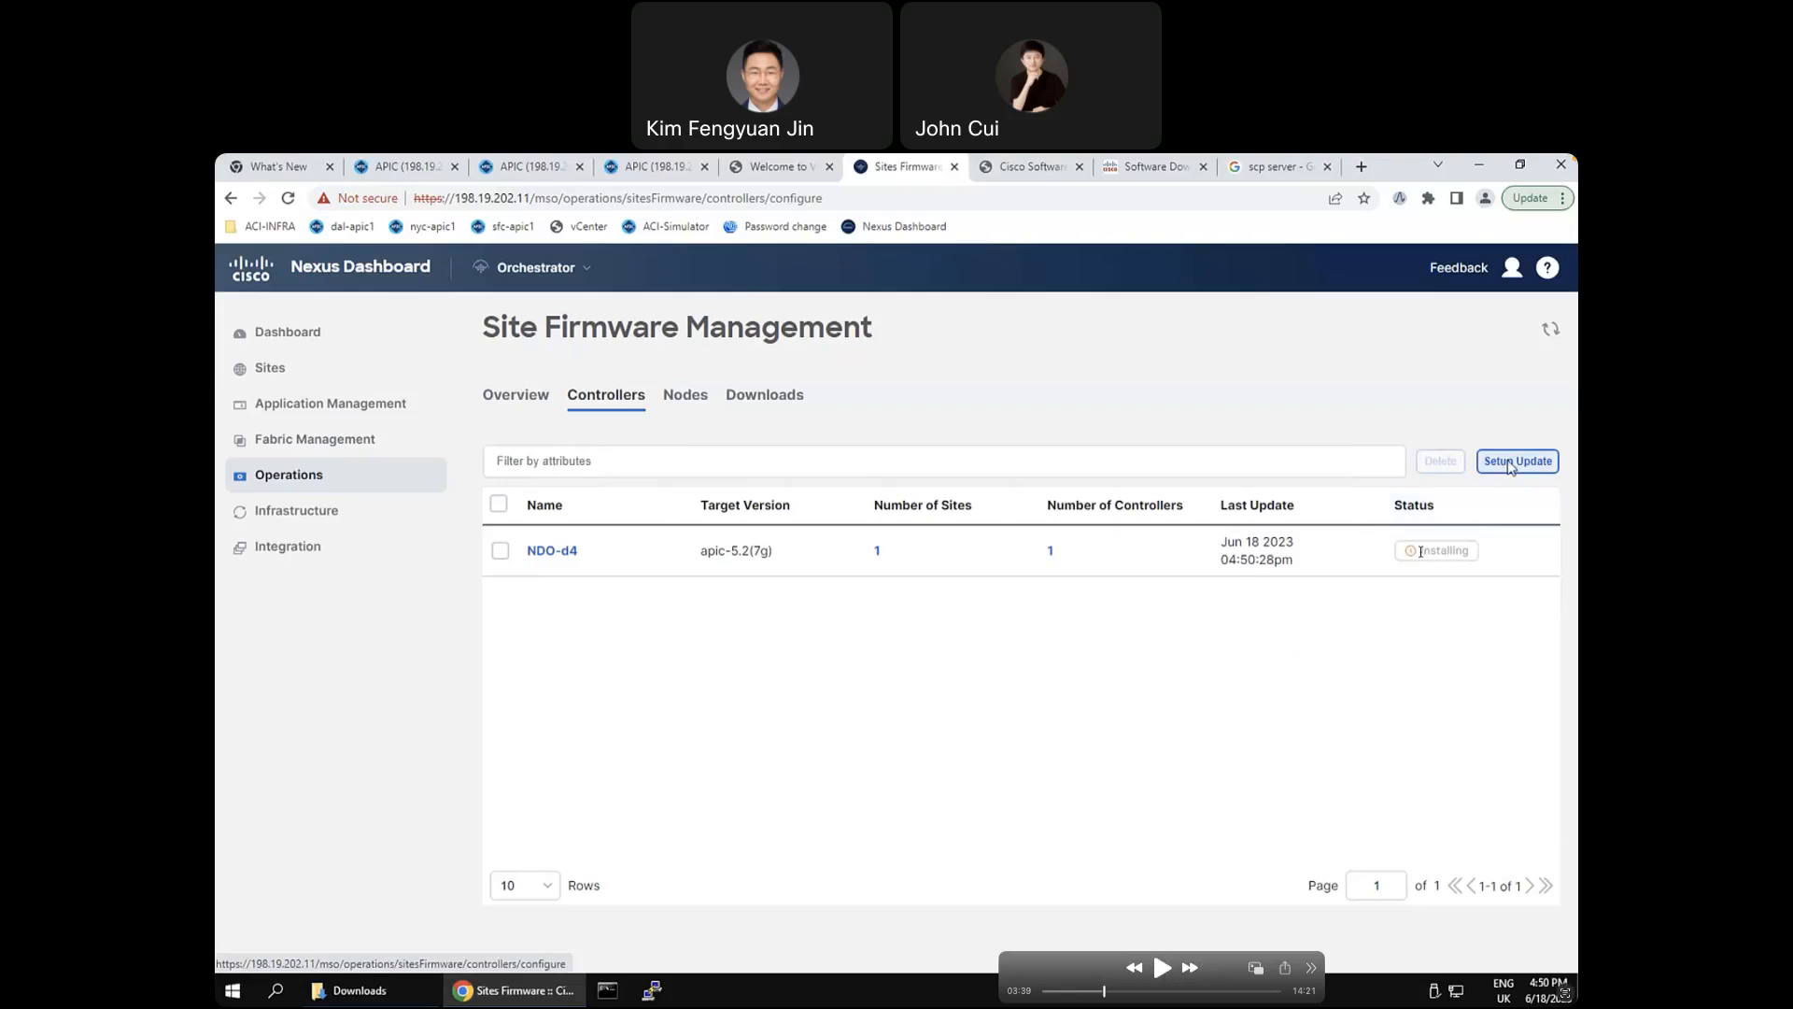
Step: Play the demo through the SFC APIC's controller update status and back to the NDO-d4 entry in site firmware management
click(1163, 969)
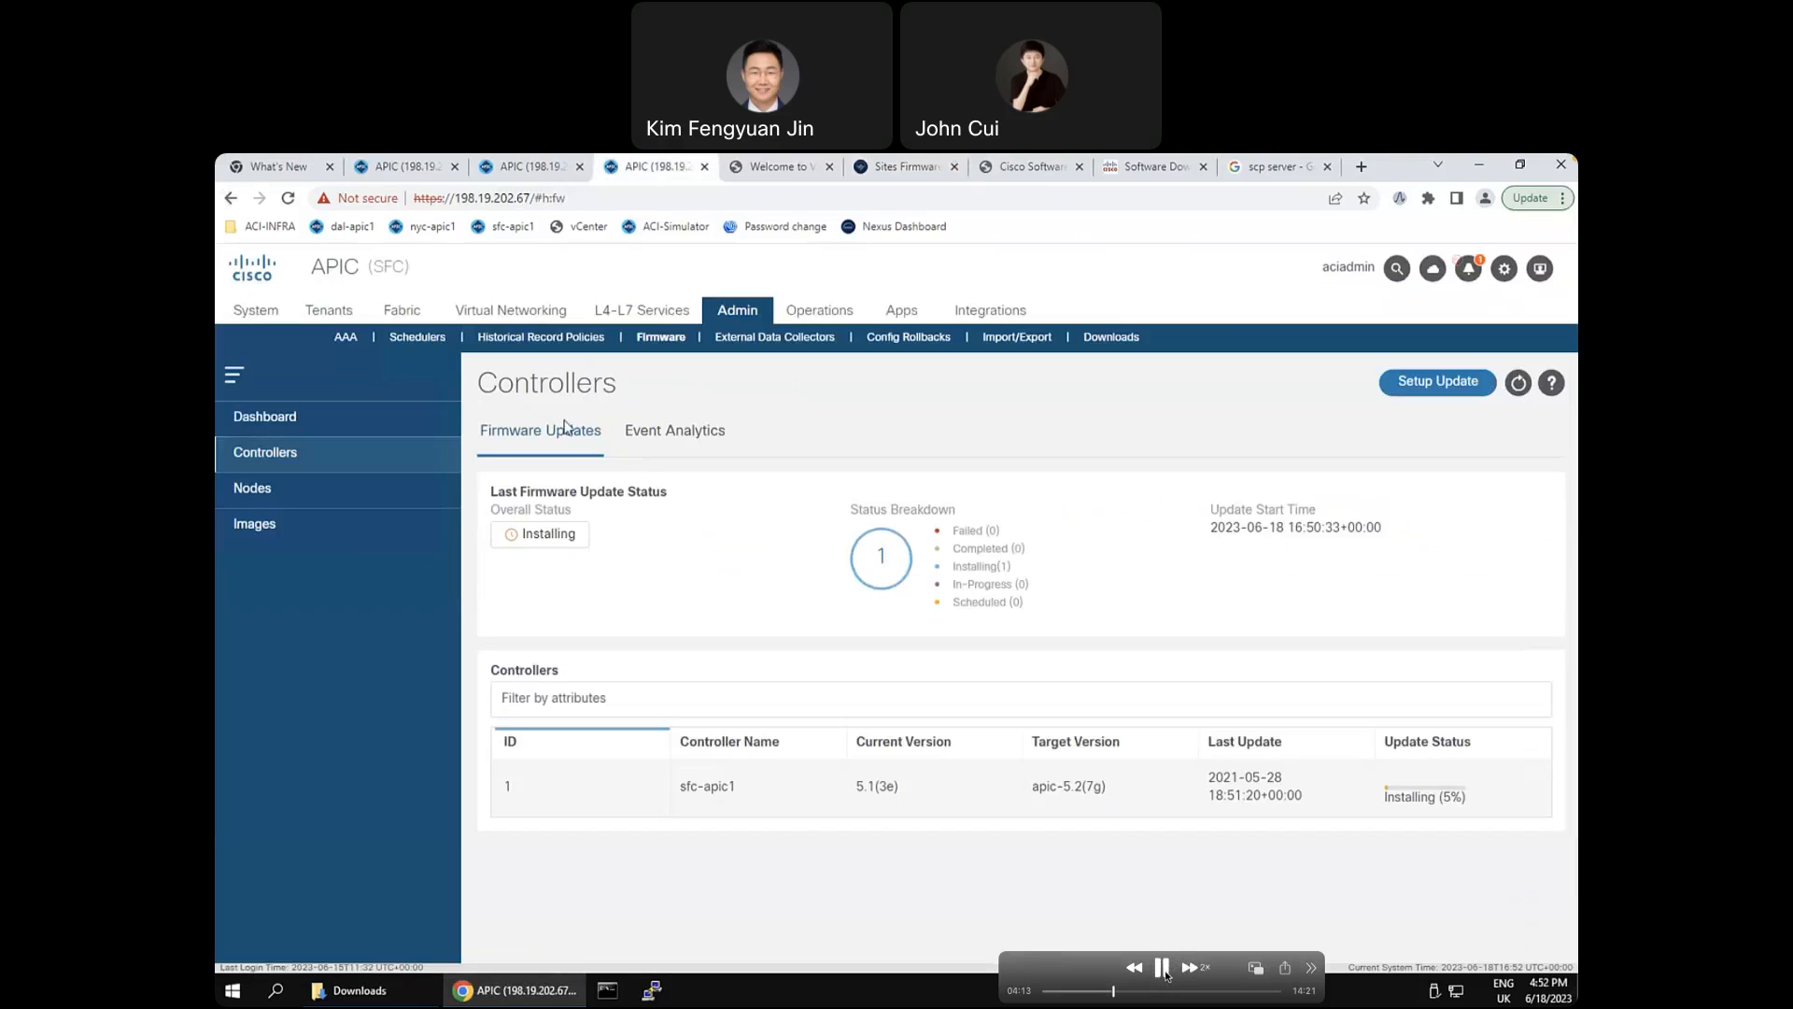
click(1163, 968)
click(1163, 968)
click(1165, 974)
click(1159, 976)
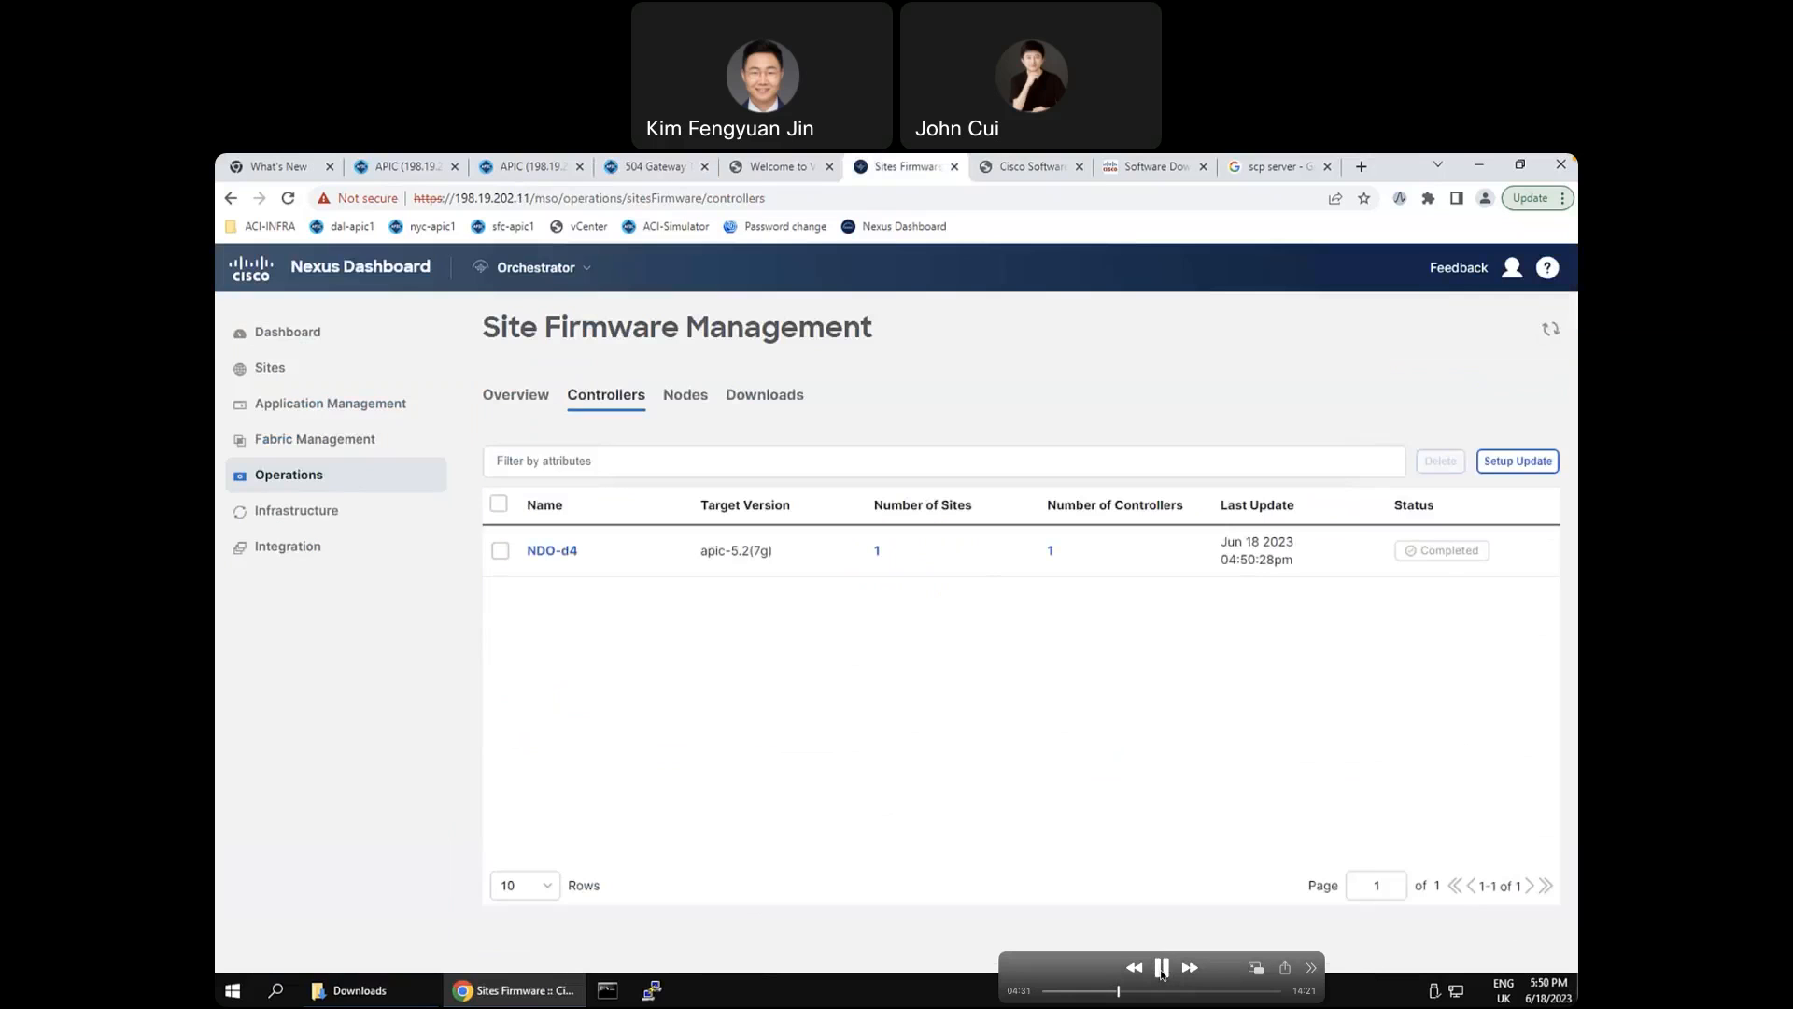
Step: Resume the demo at the APIC page reload and fast-forward to the login page showing the APIC version
click(1162, 972)
click(1163, 971)
click(1163, 969)
click(1163, 970)
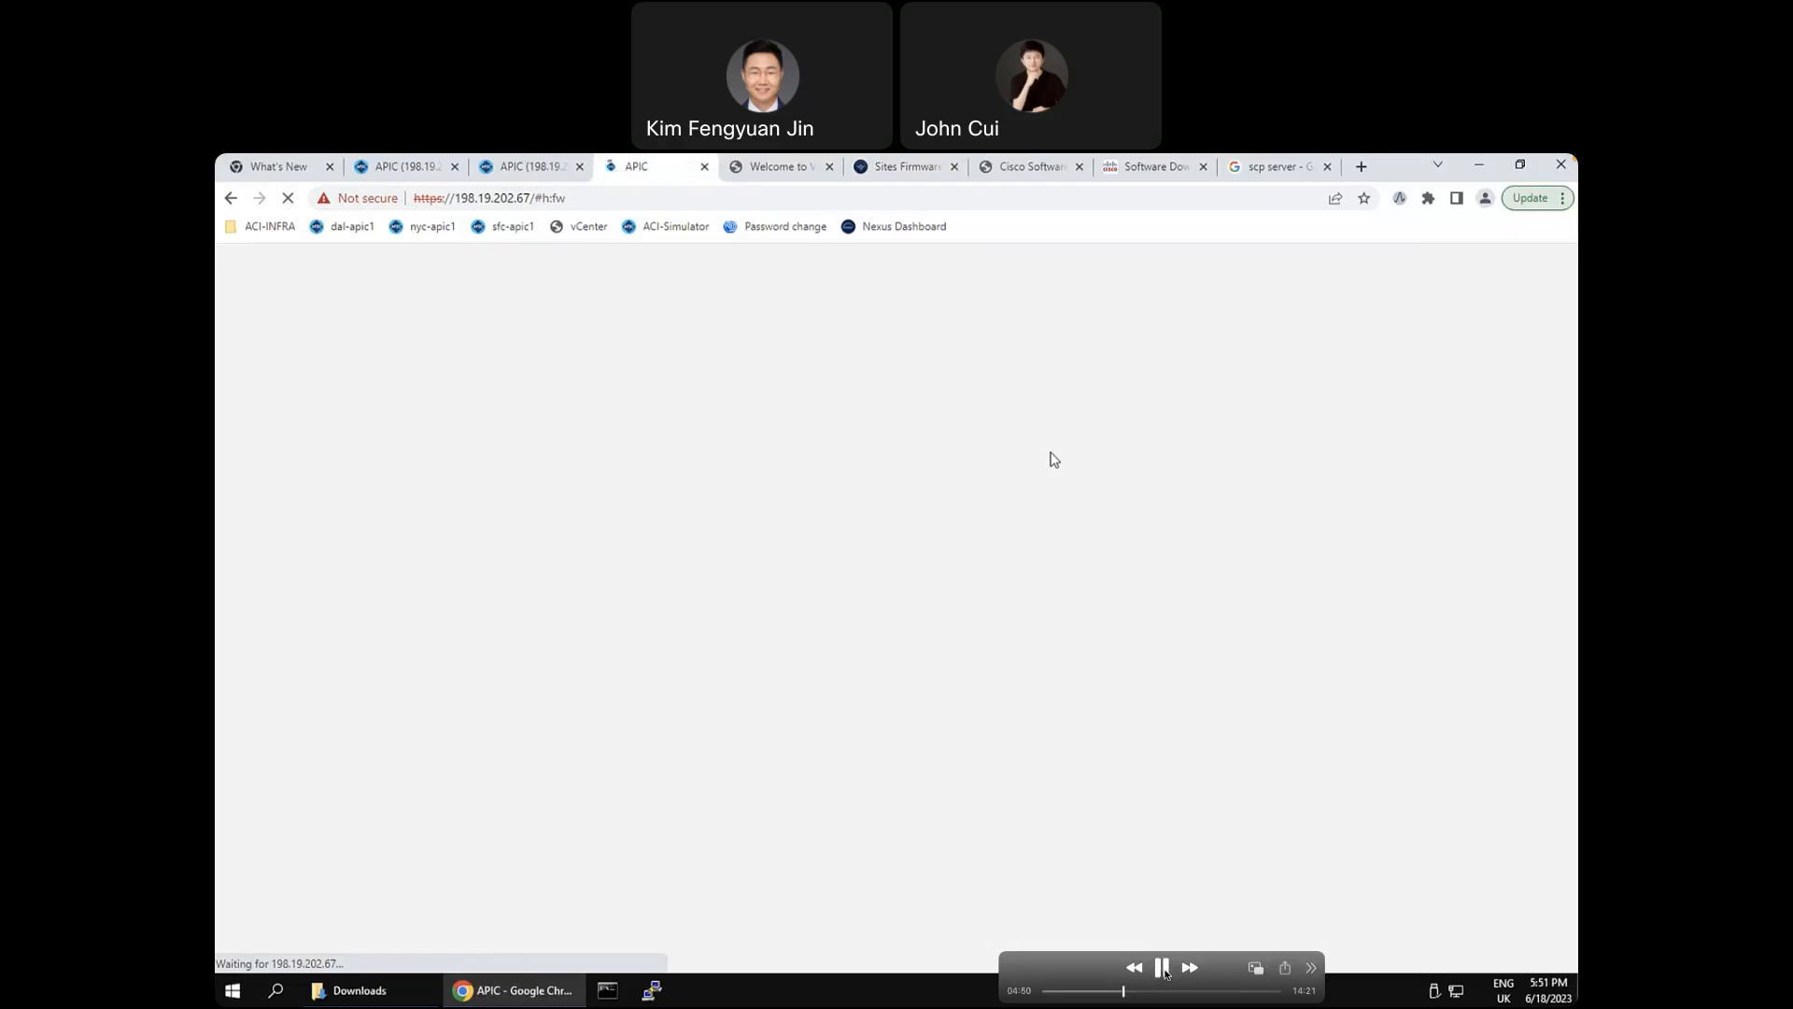
click(1189, 969)
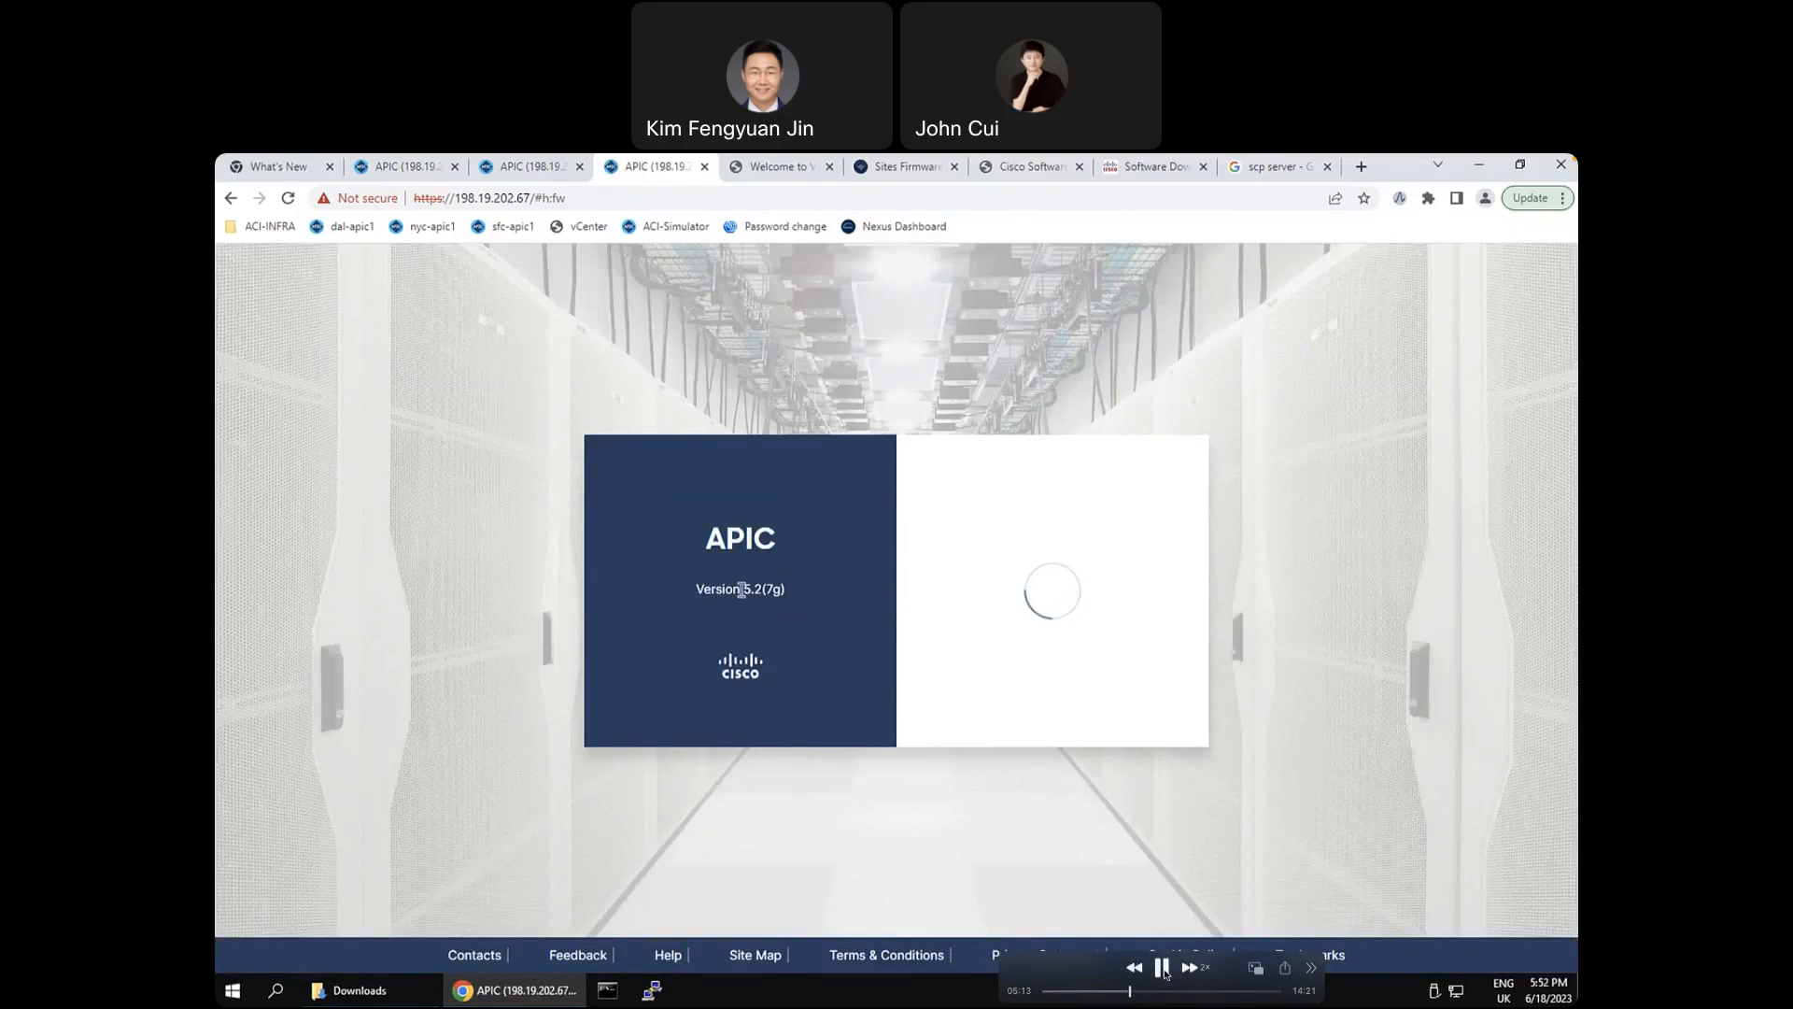
Step: Play and fast-forward the demo from the APIC login page to the NDO-d4 entry in the site firmware controllers list
click(1166, 974)
click(1166, 974)
click(1192, 968)
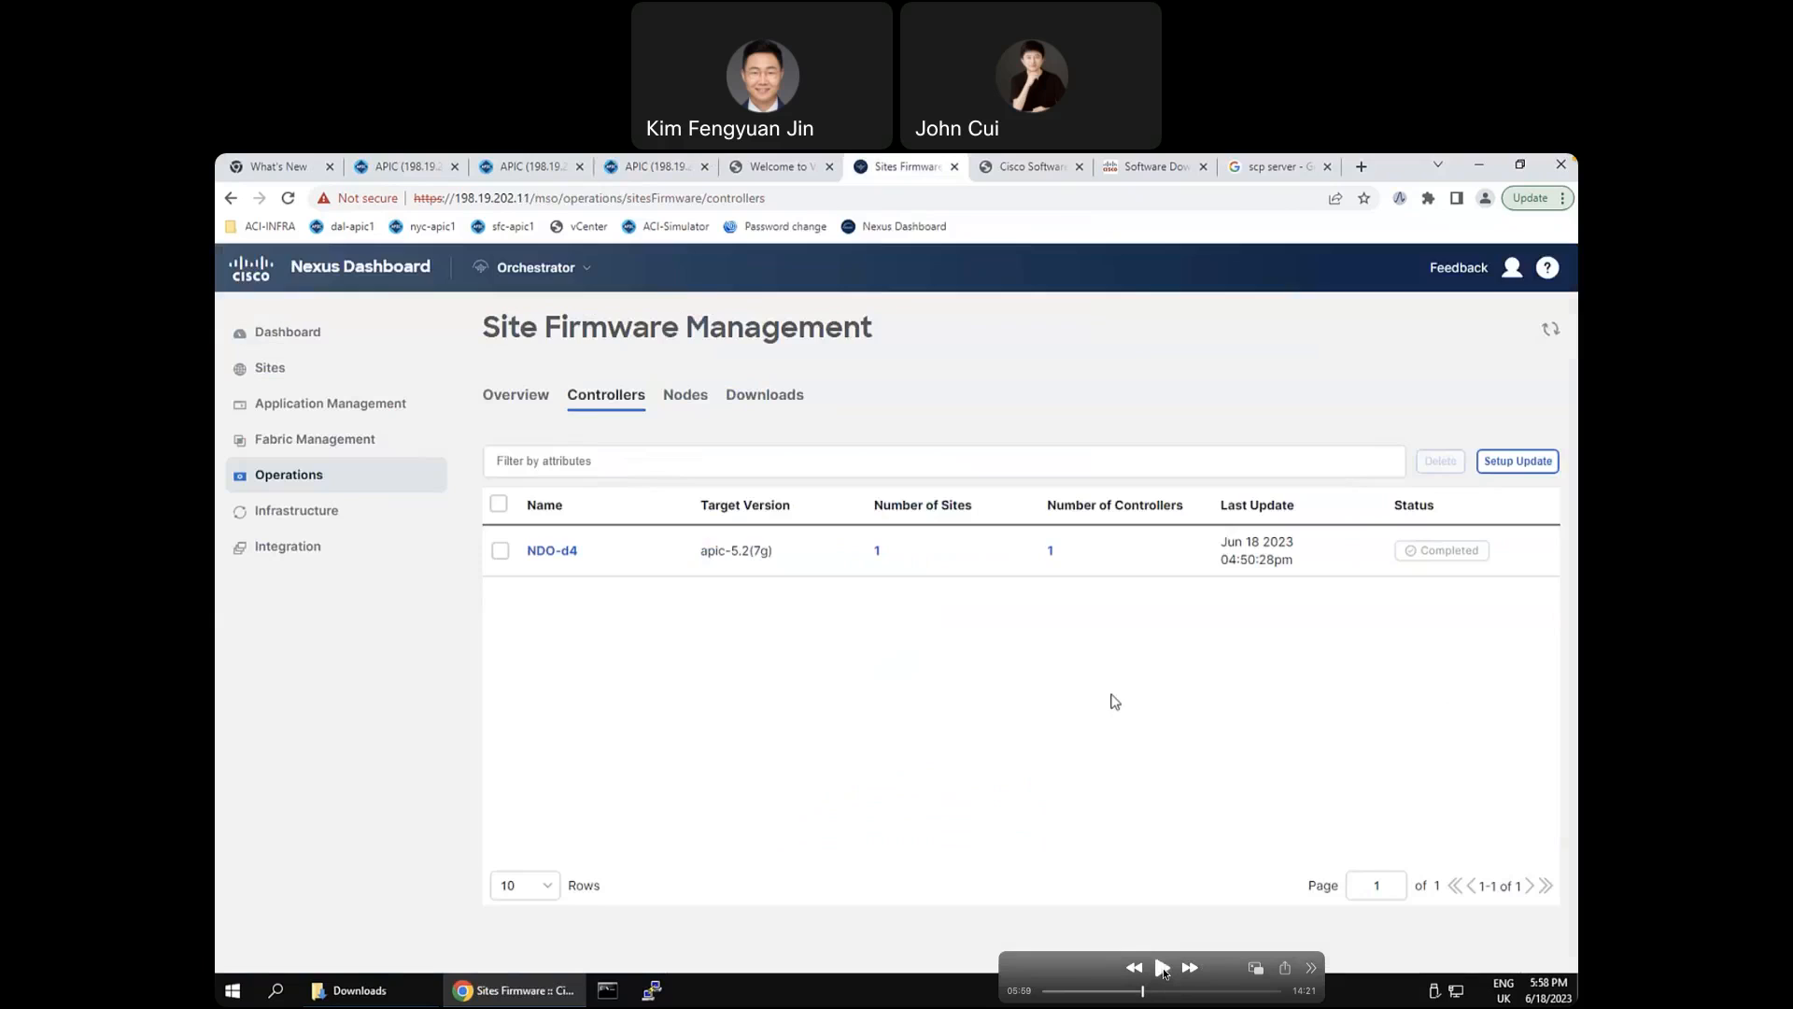
click(1162, 968)
click(1162, 968)
click(1161, 967)
Step: Switch to the slide show, advance to the switch node upgrade workflow slide and draw a red check mark beside stage 1
key(ctrl+Left)
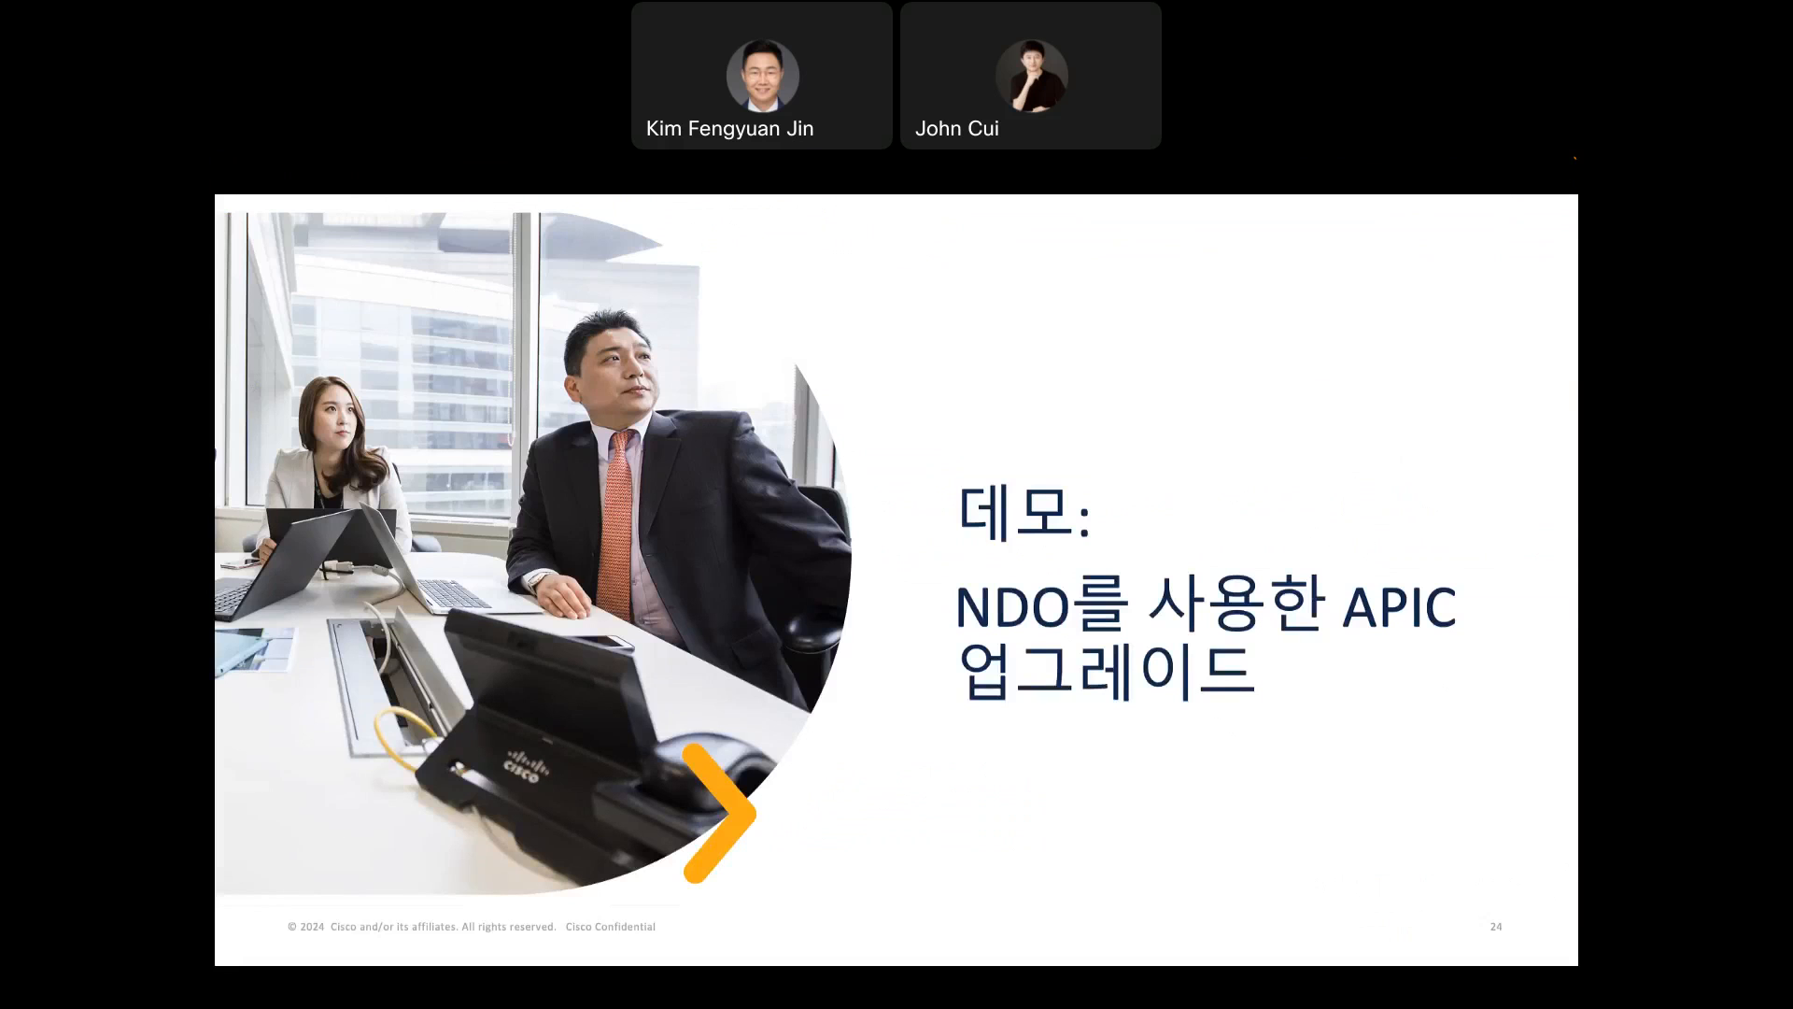
key(Right)
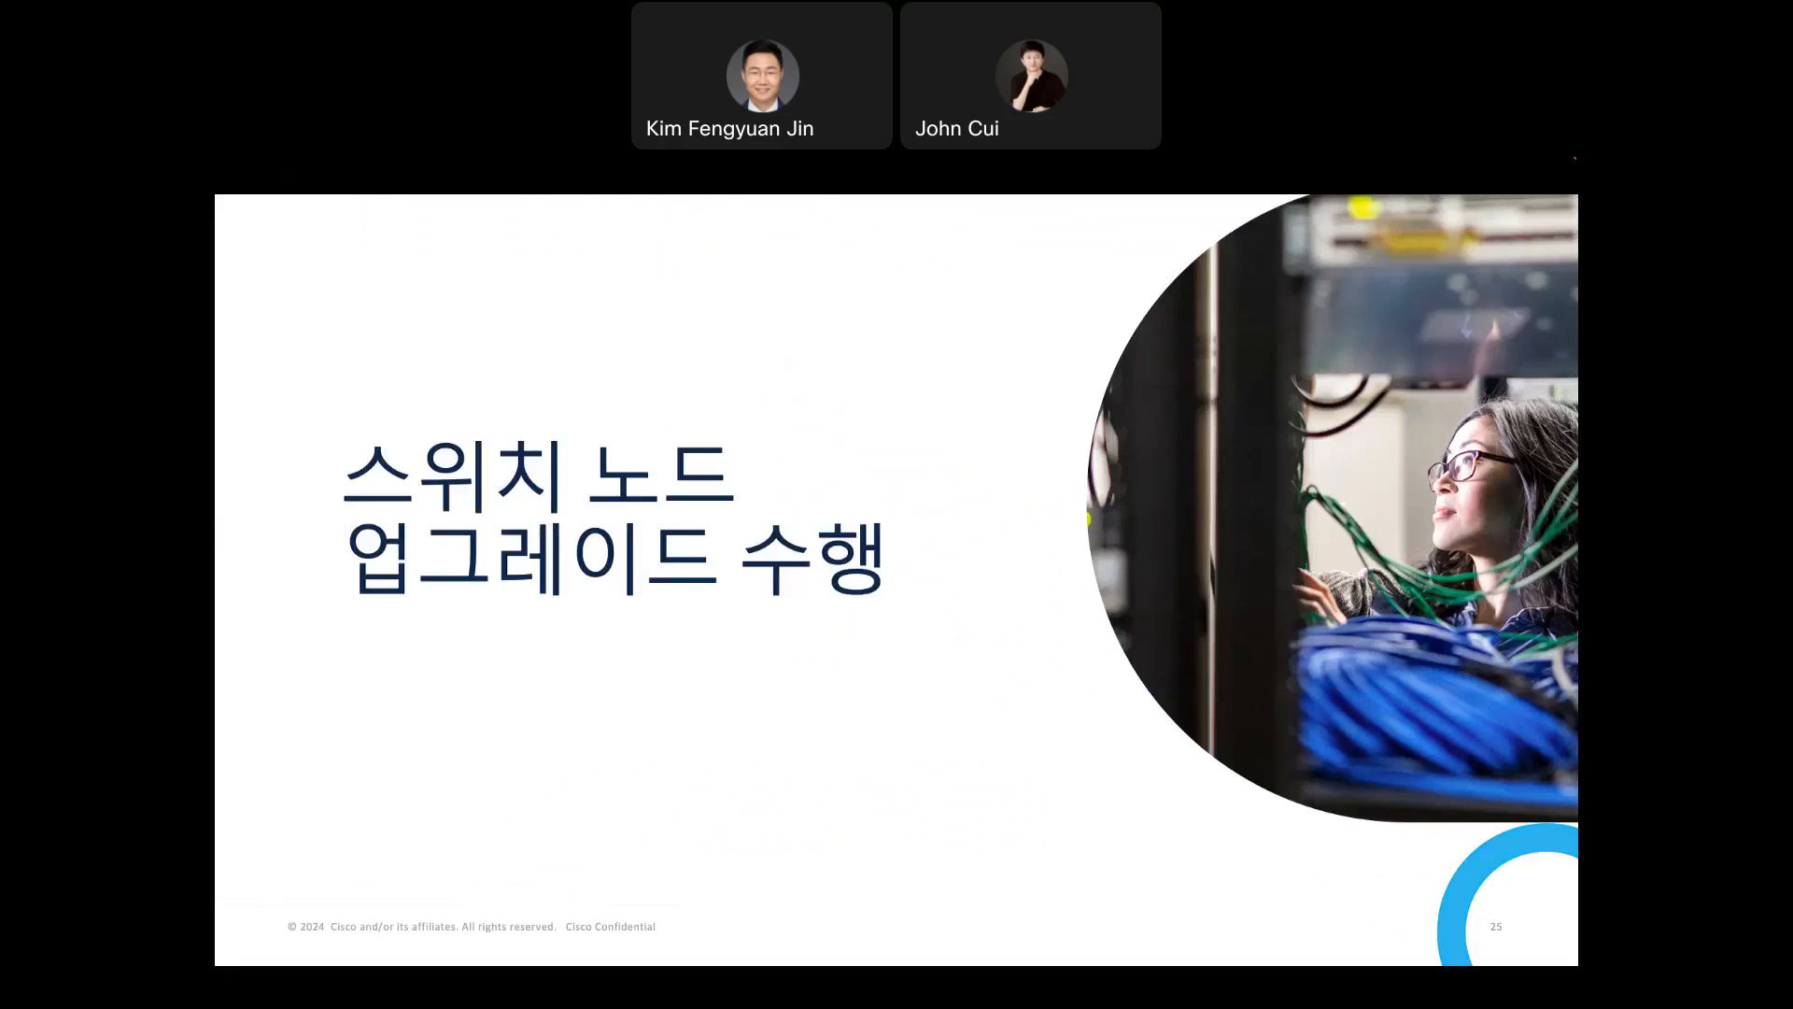
key(Right)
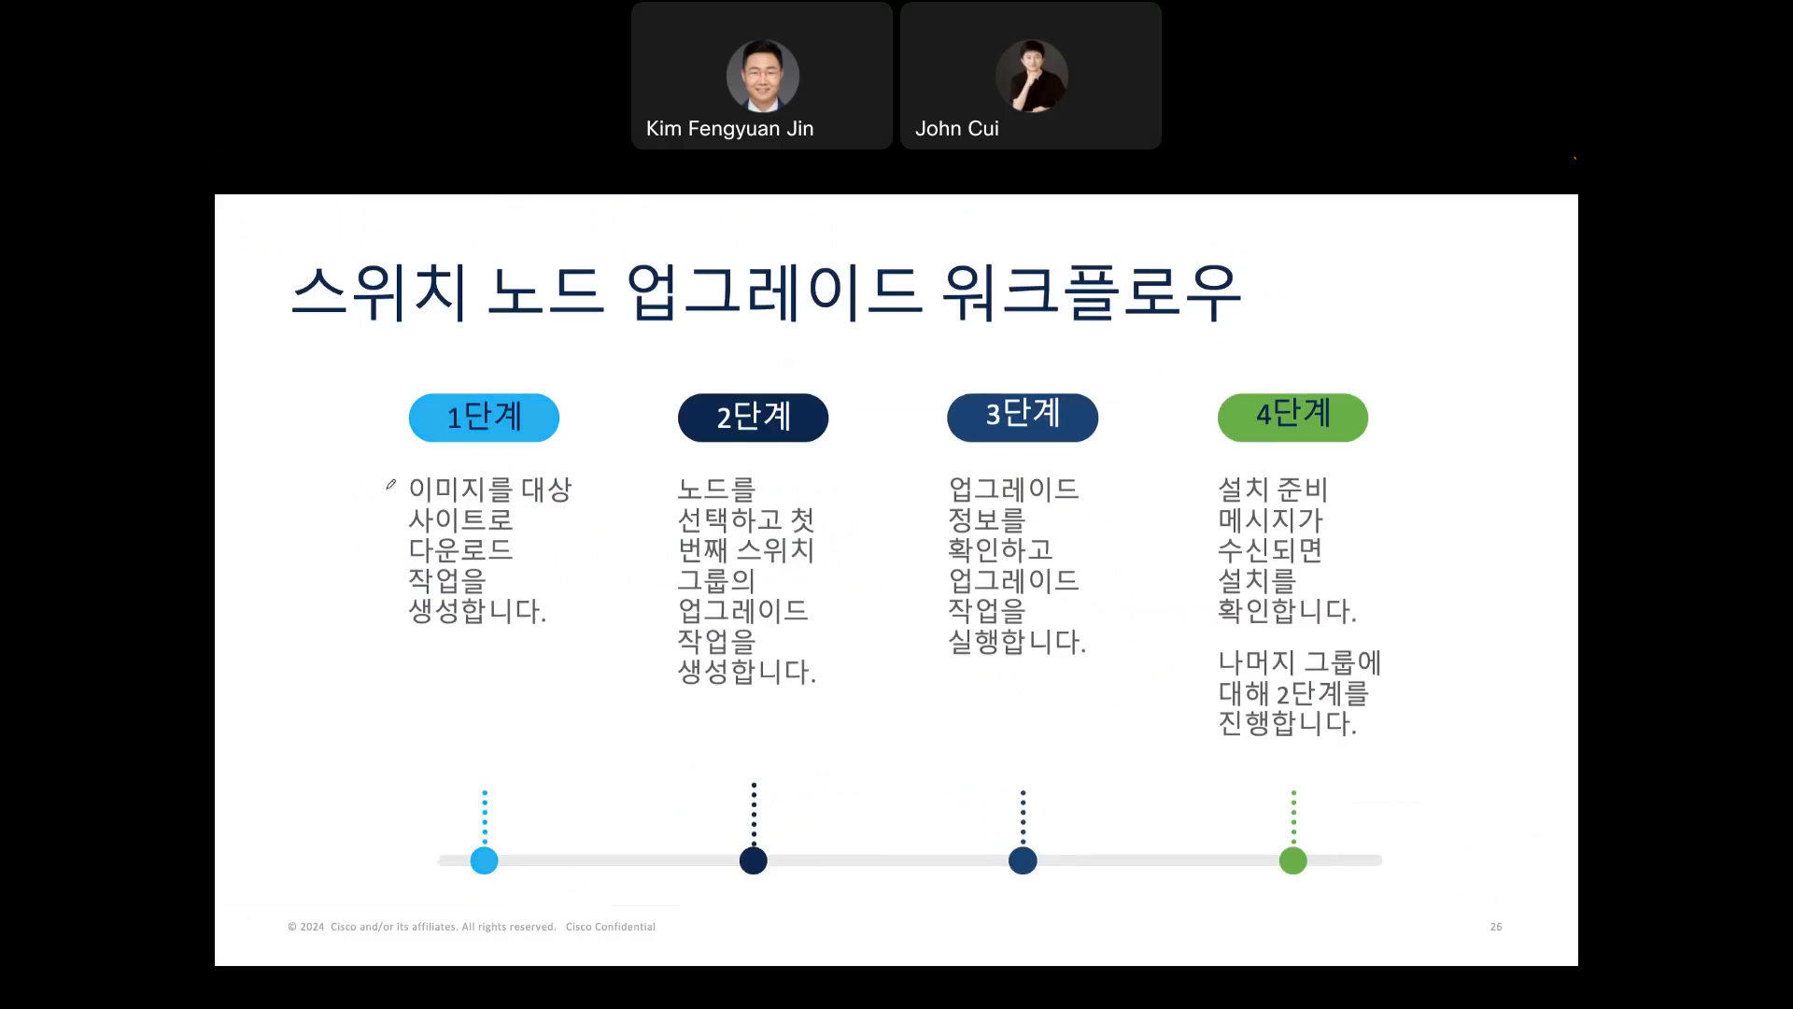
drag(373, 442, 401, 437)
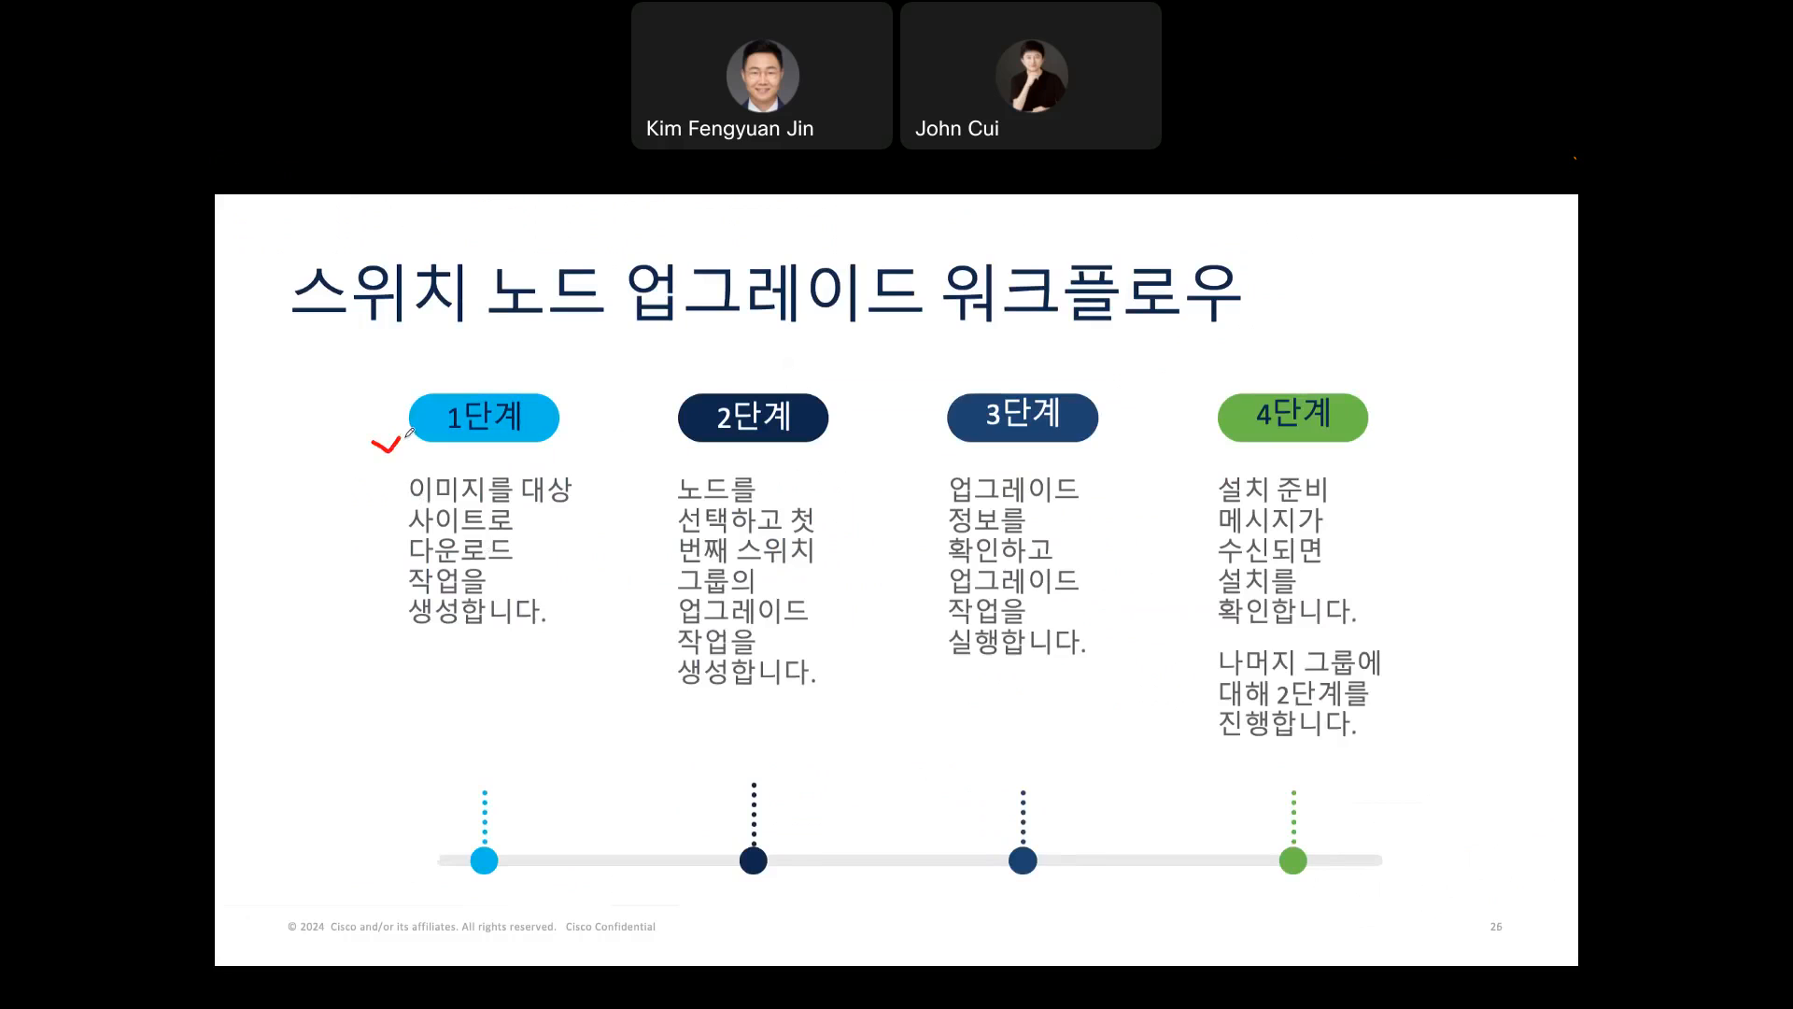
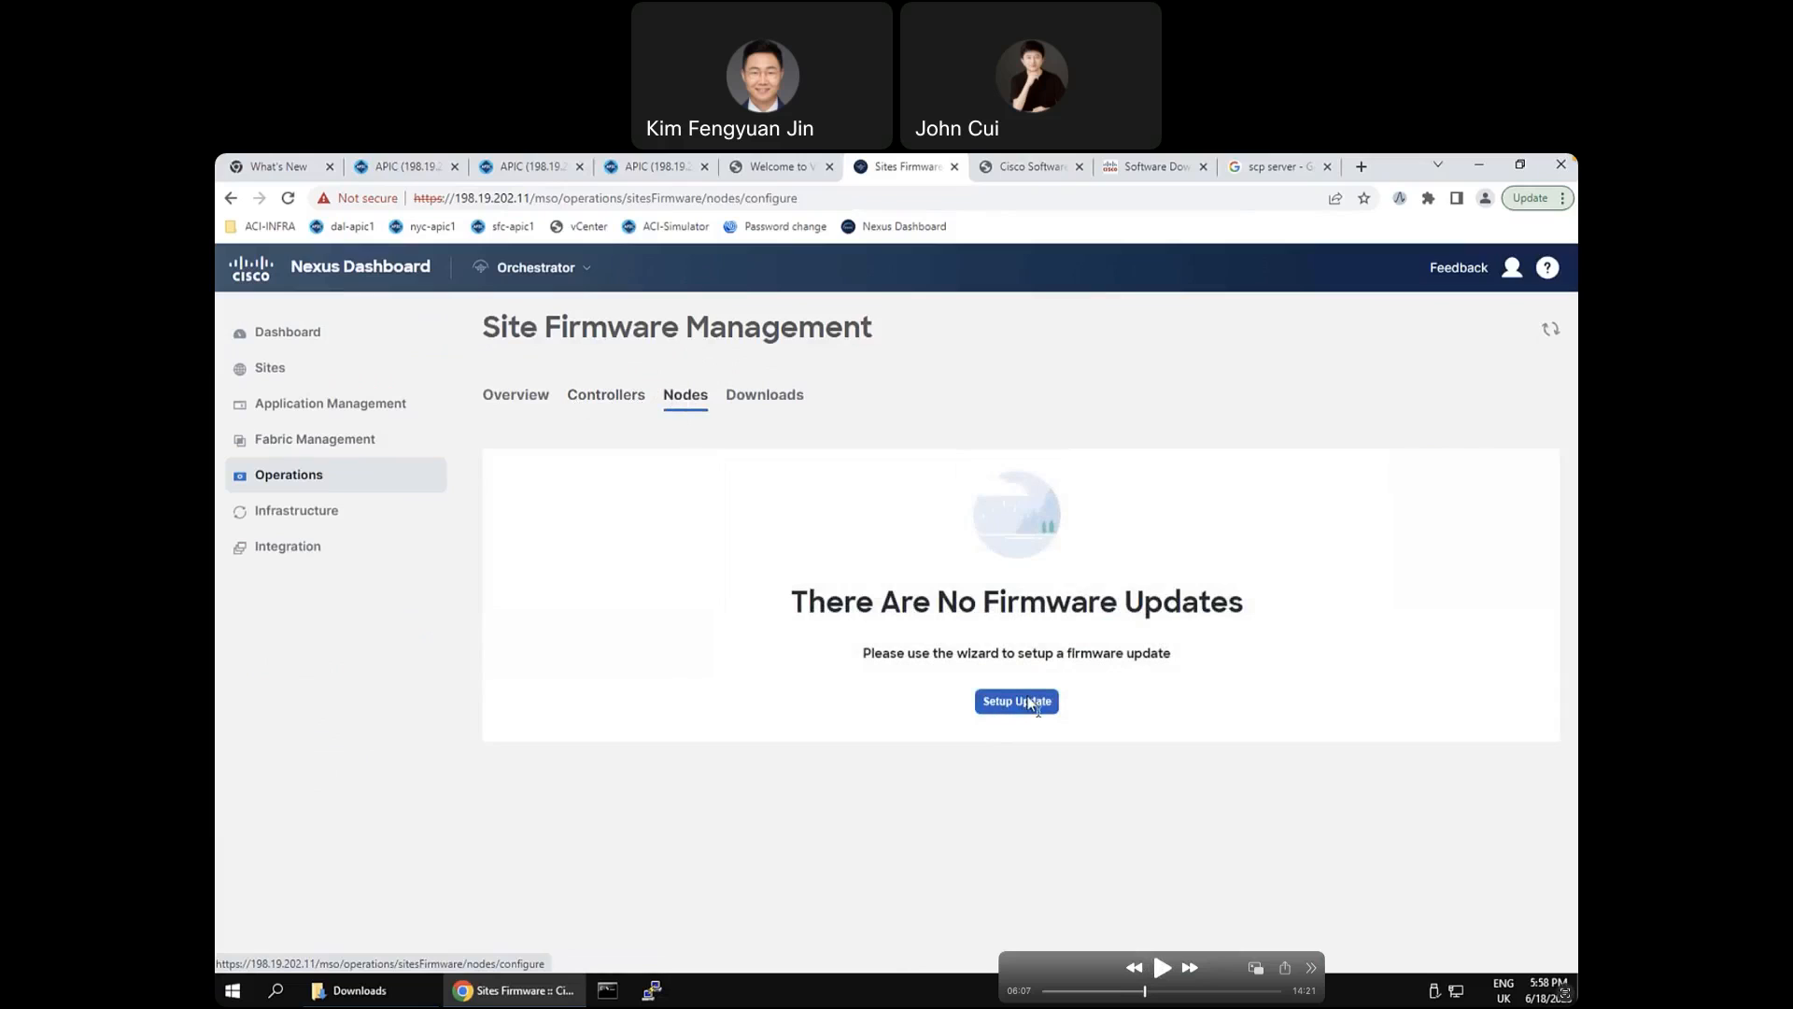
Step: Play and fast-forward the demo through selecting the SFC spine and leaf nodes, pausing at the node version and model details
click(1161, 967)
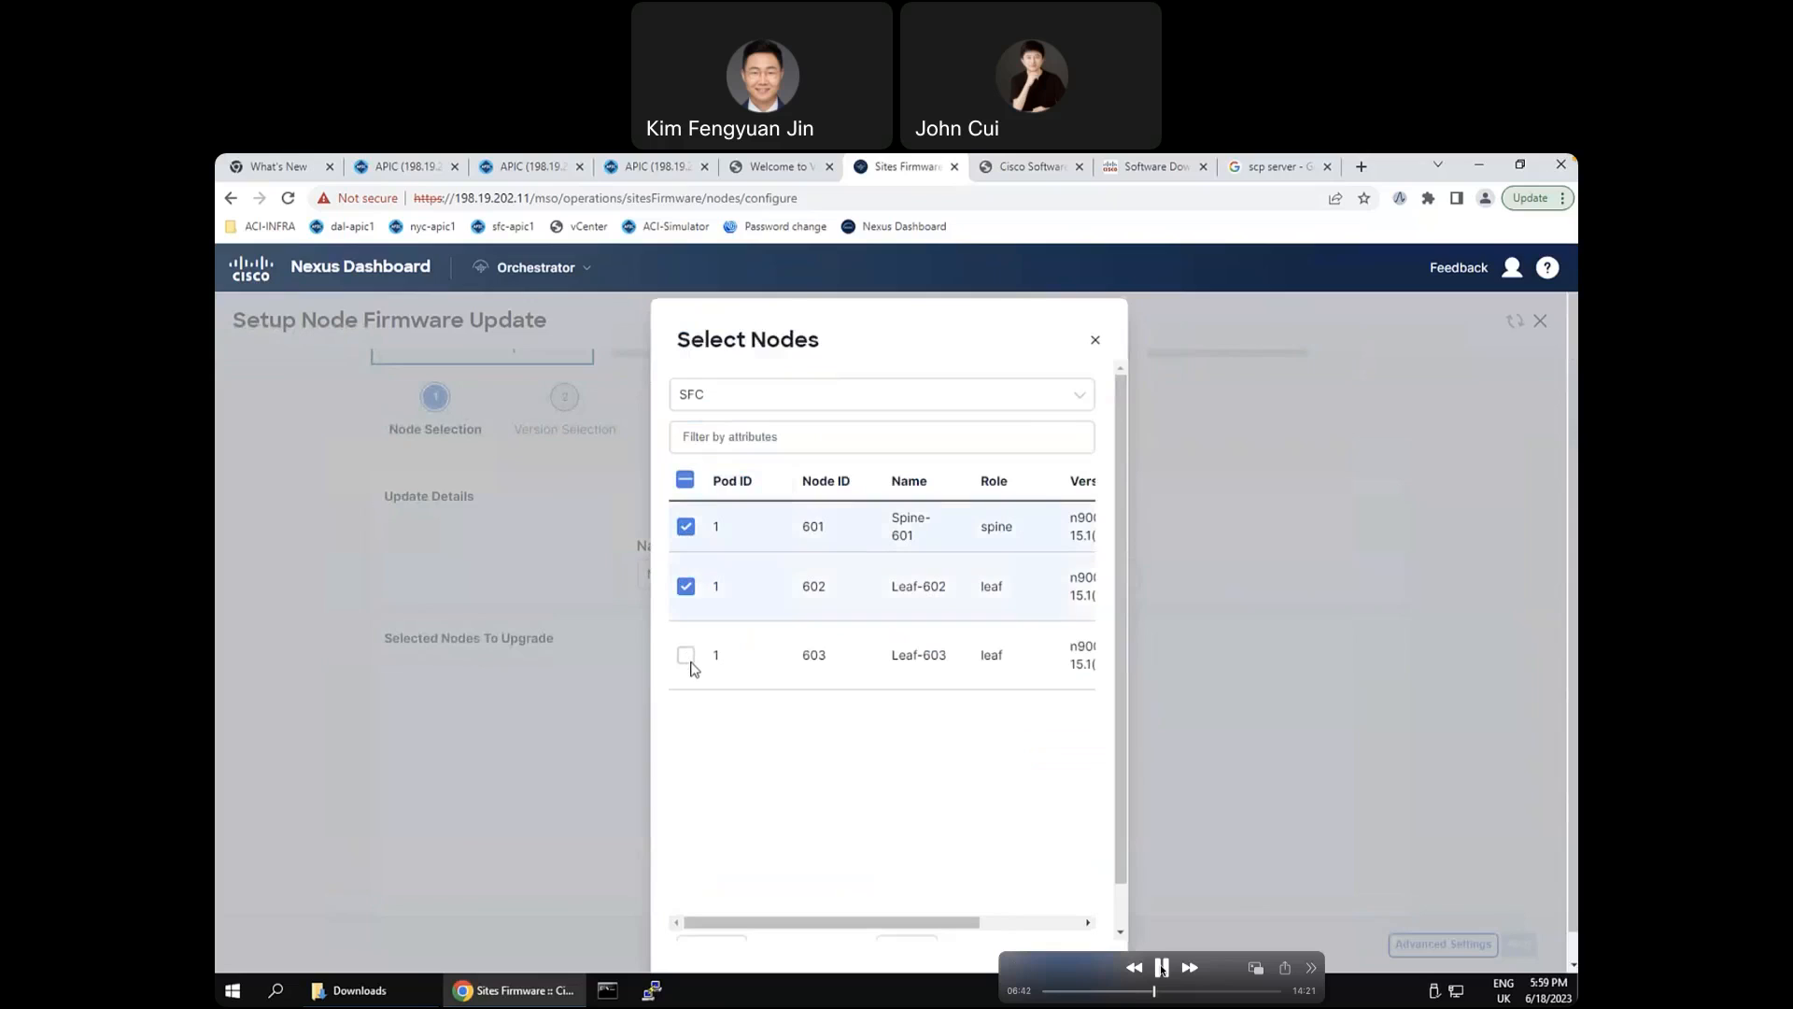
drag(1161, 971, 1366, 974)
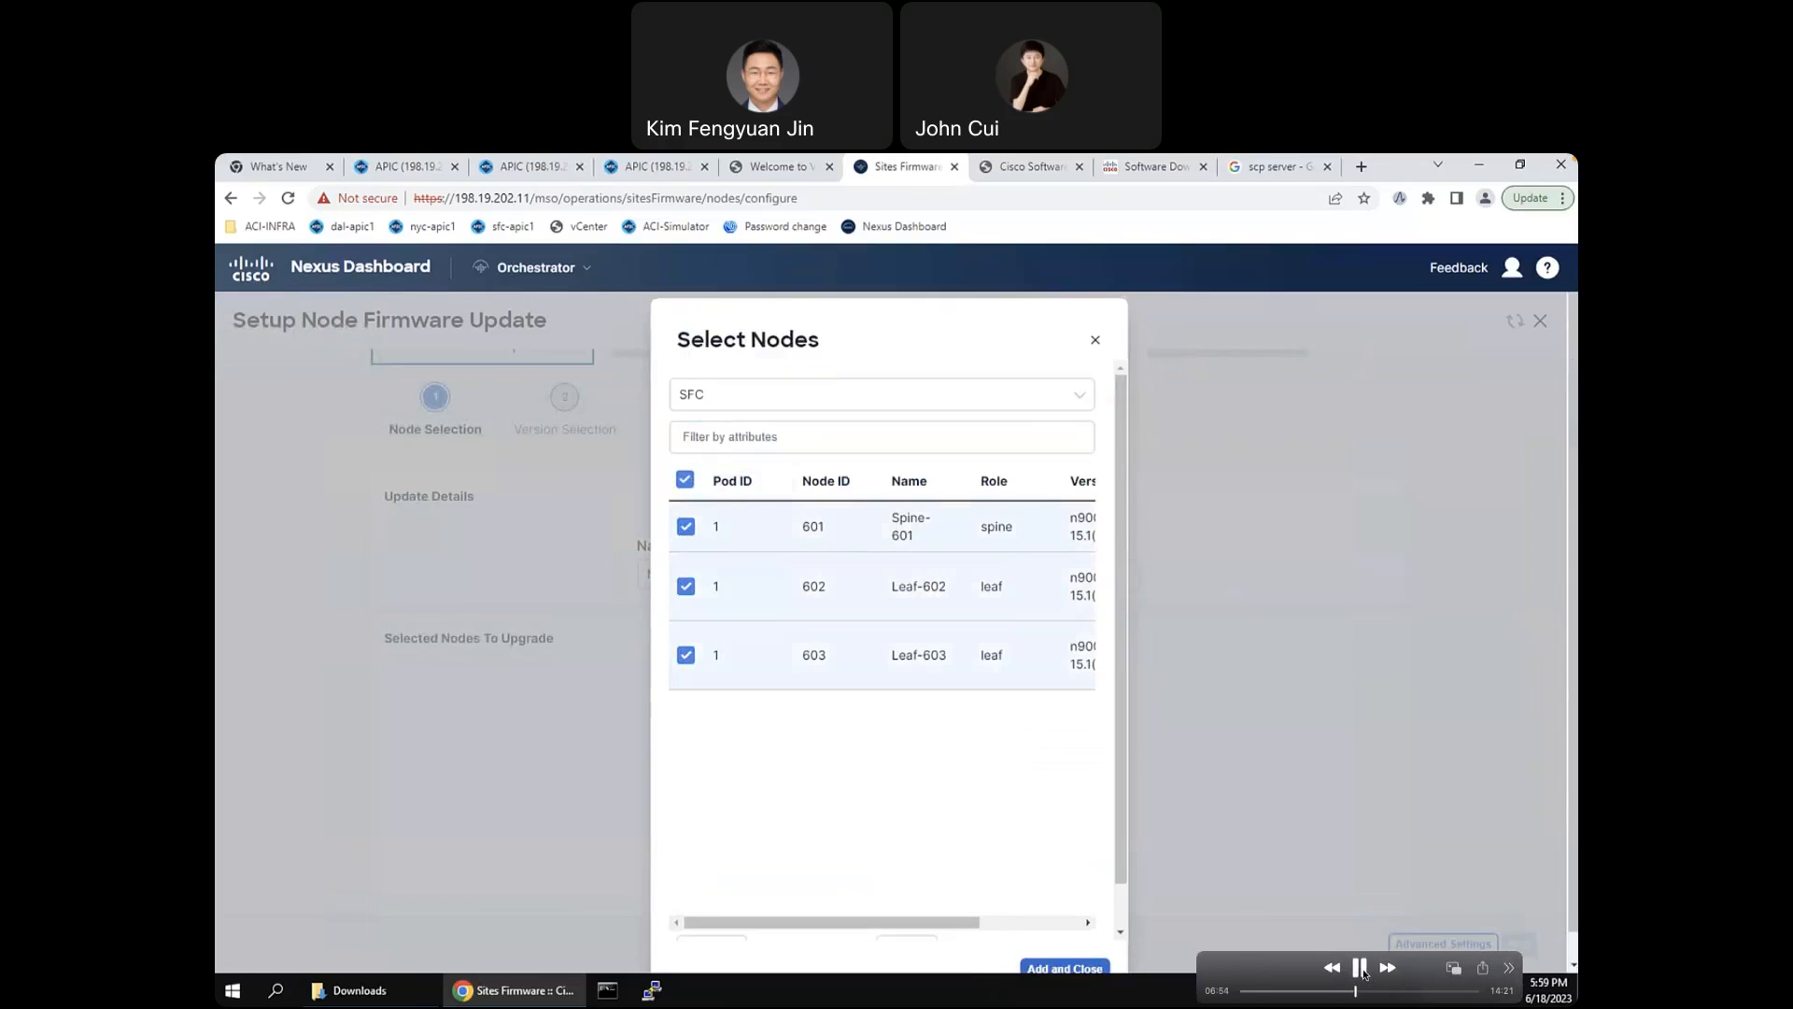
click(1387, 969)
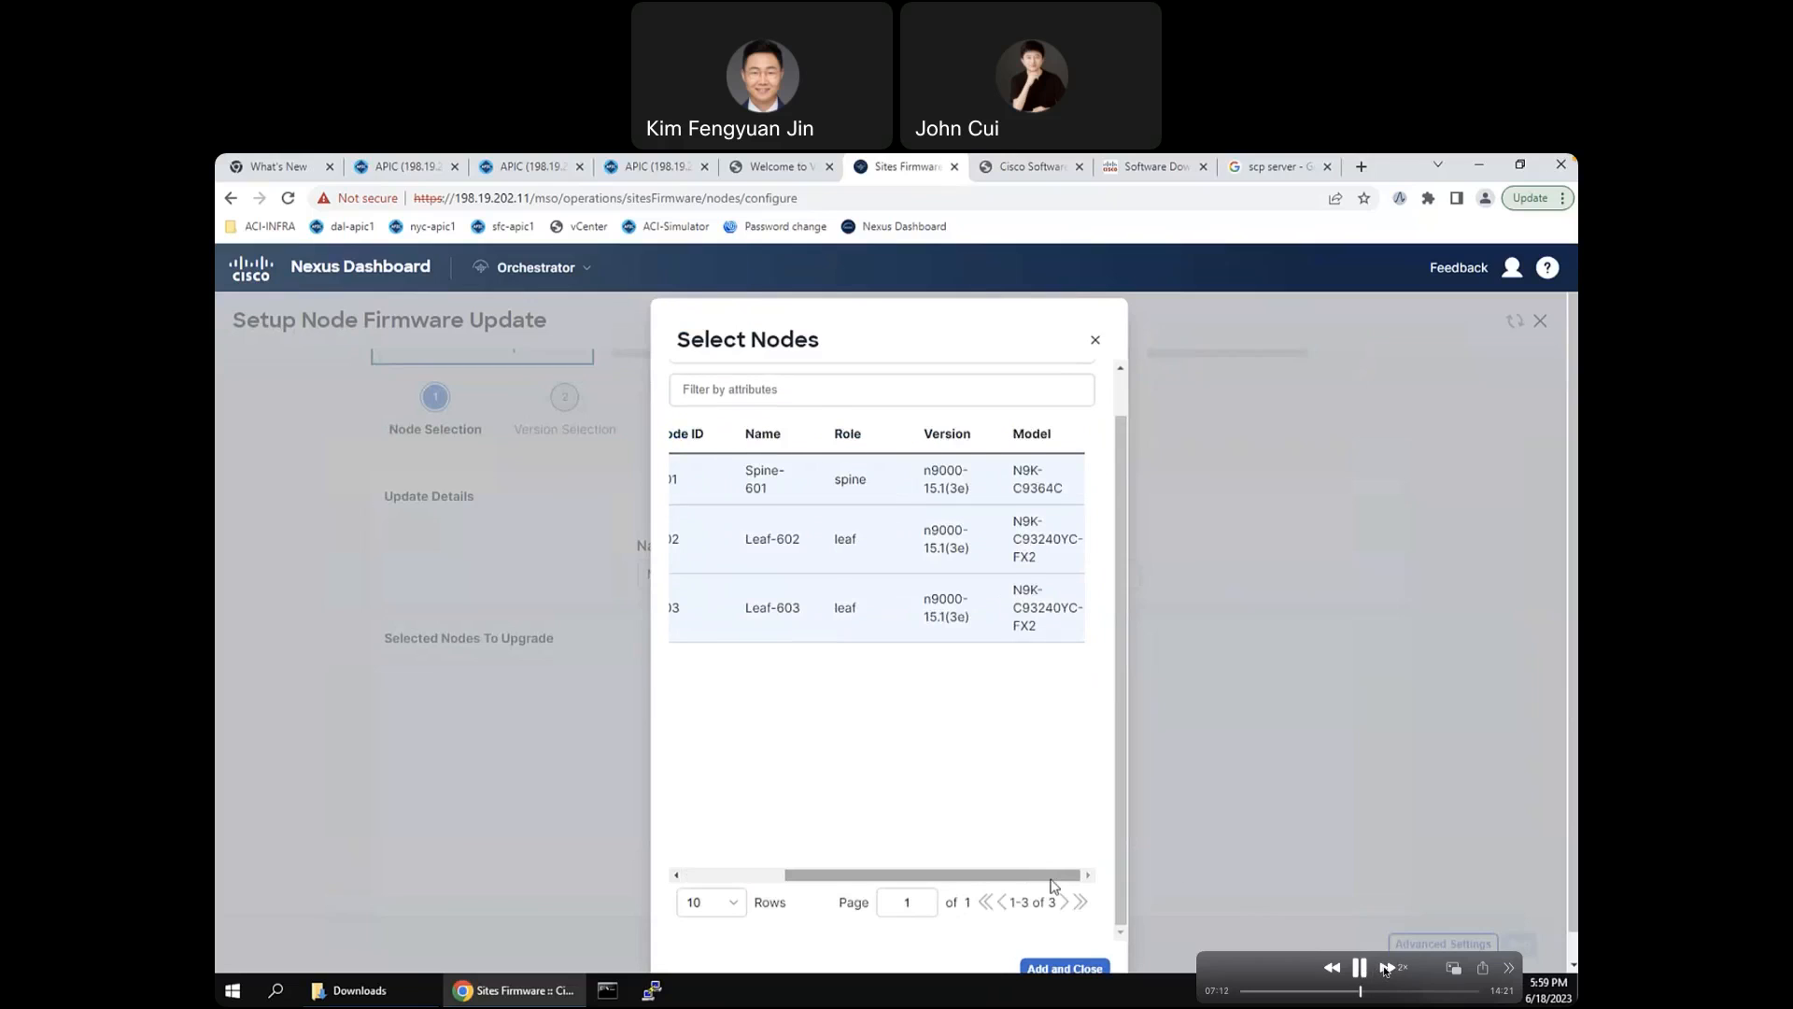
click(1362, 970)
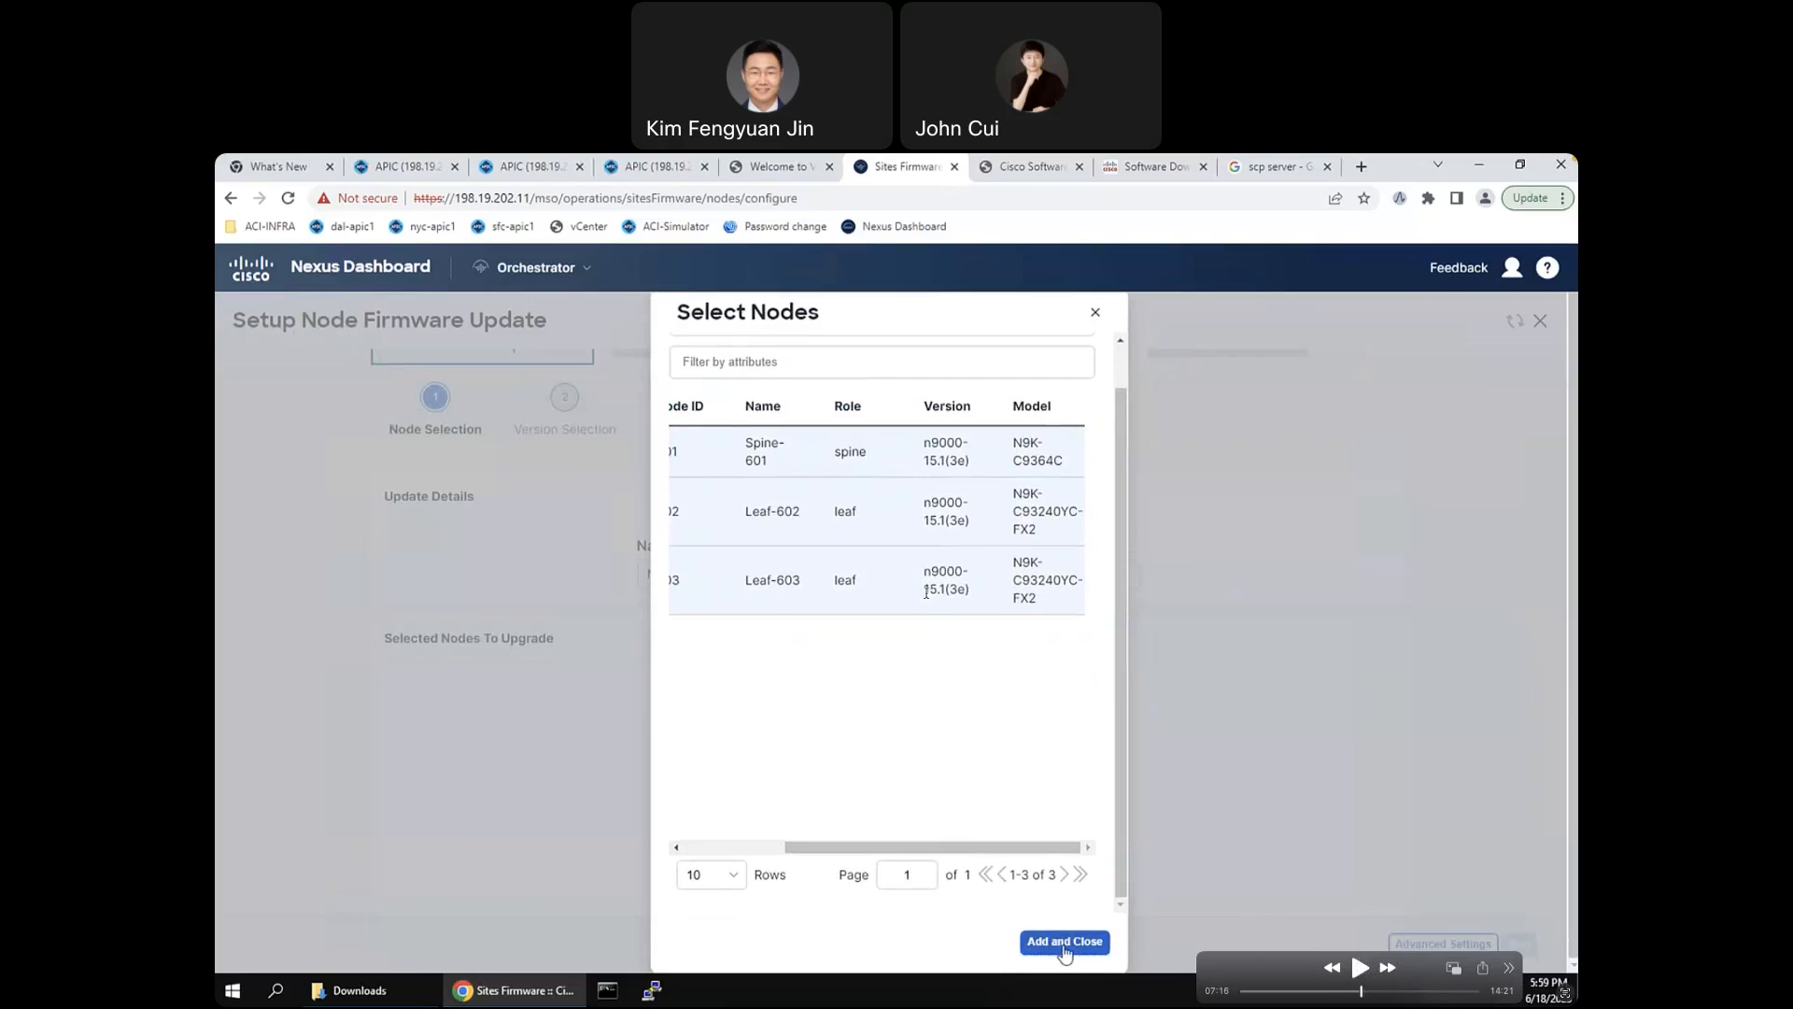
click(1360, 969)
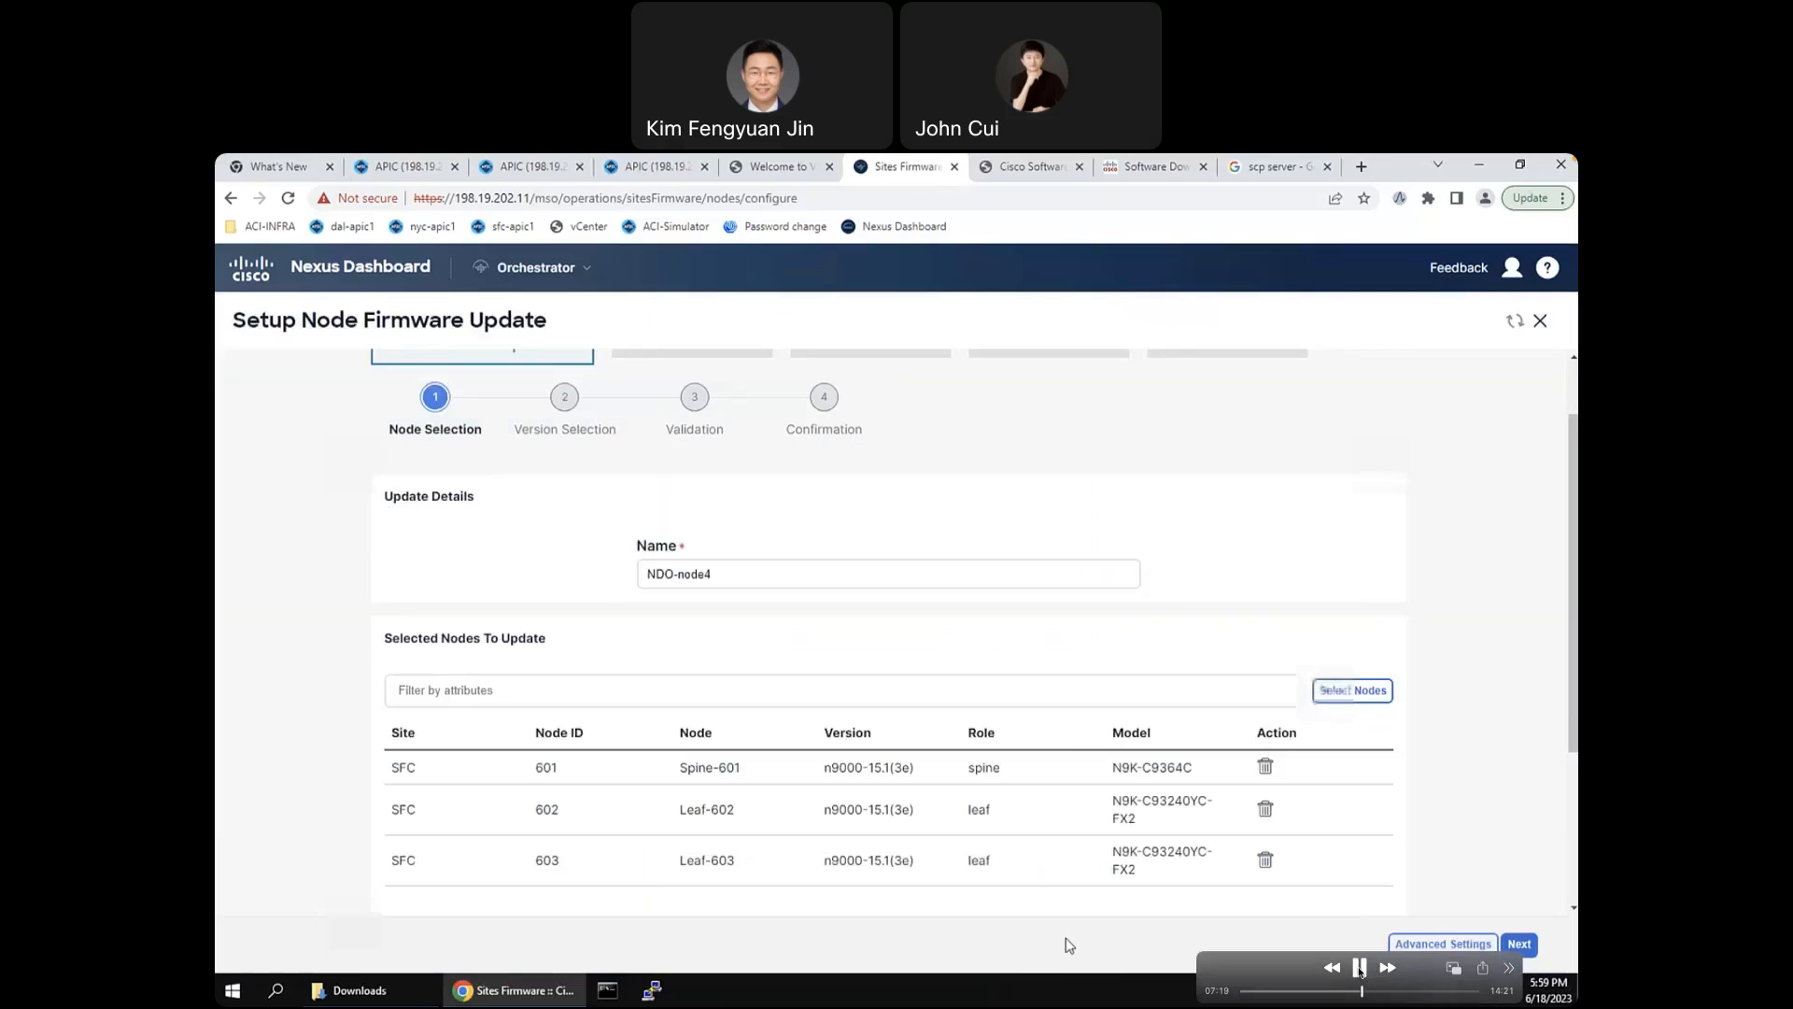
Step: Move the playback controls off the wizard buttons and play the demo through Advanced Settings and firmware version selection, pausing at both
drag(1360, 970, 1114, 971)
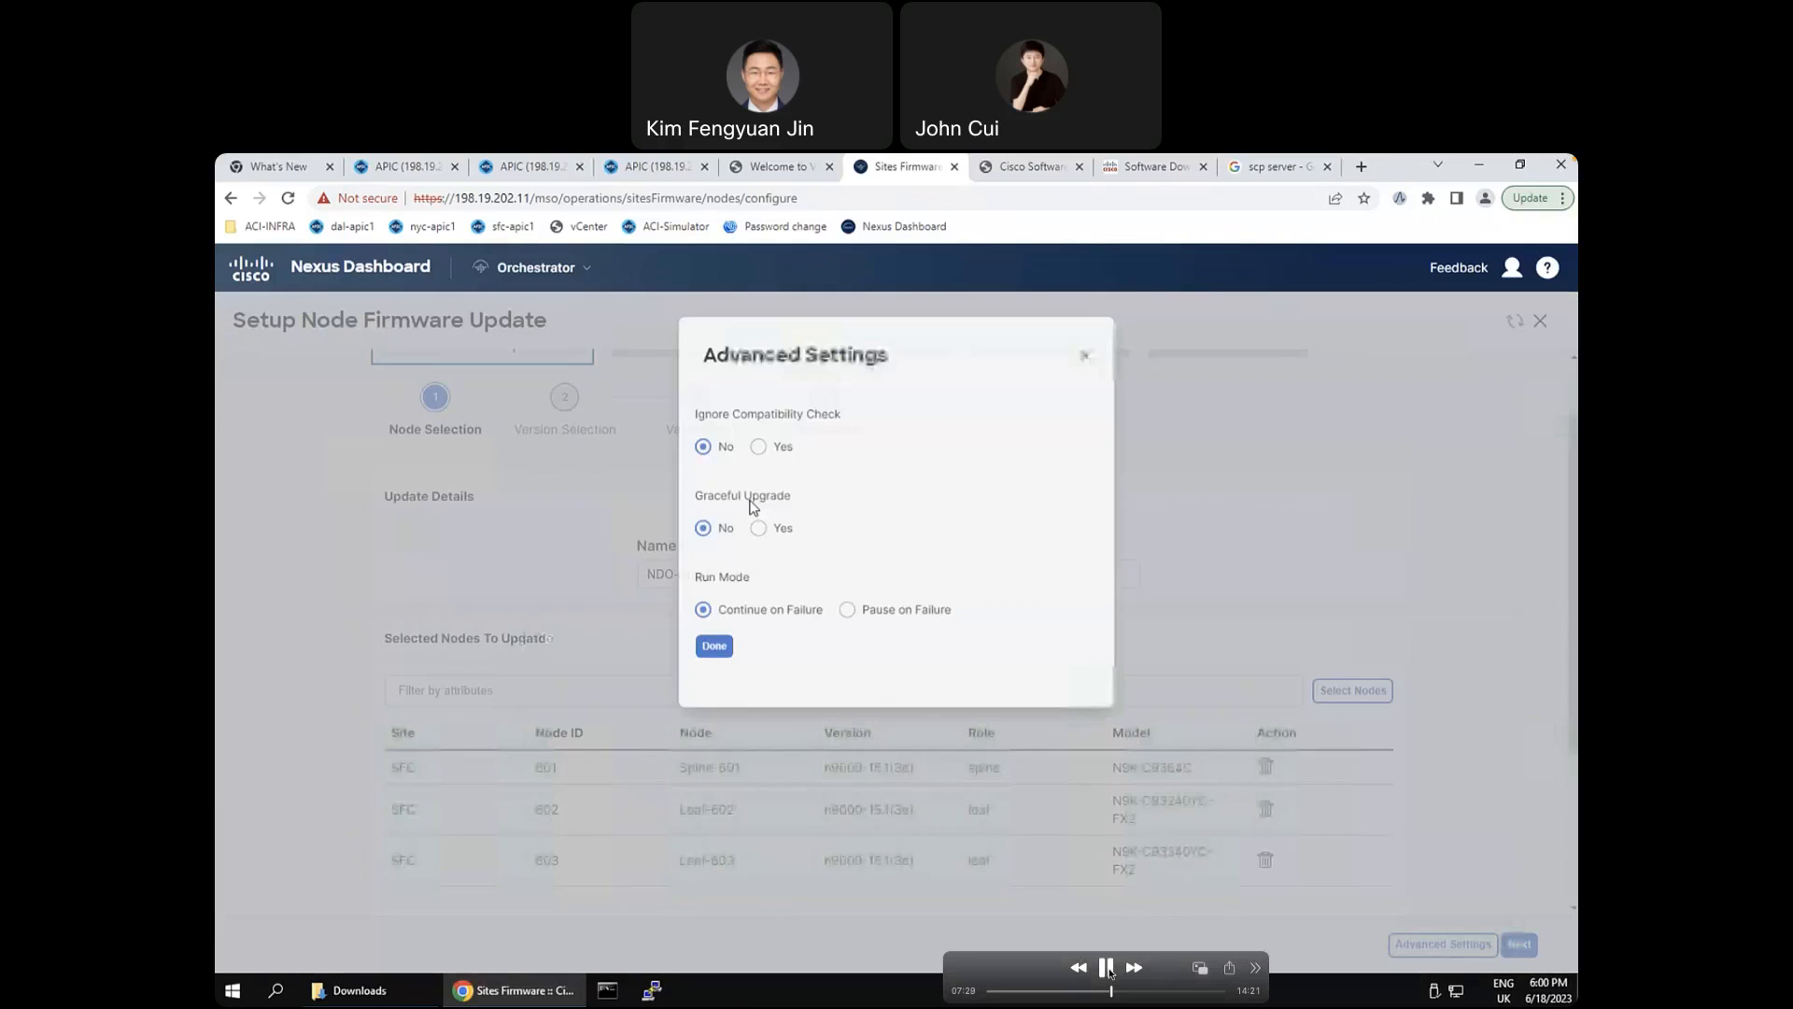
click(1108, 969)
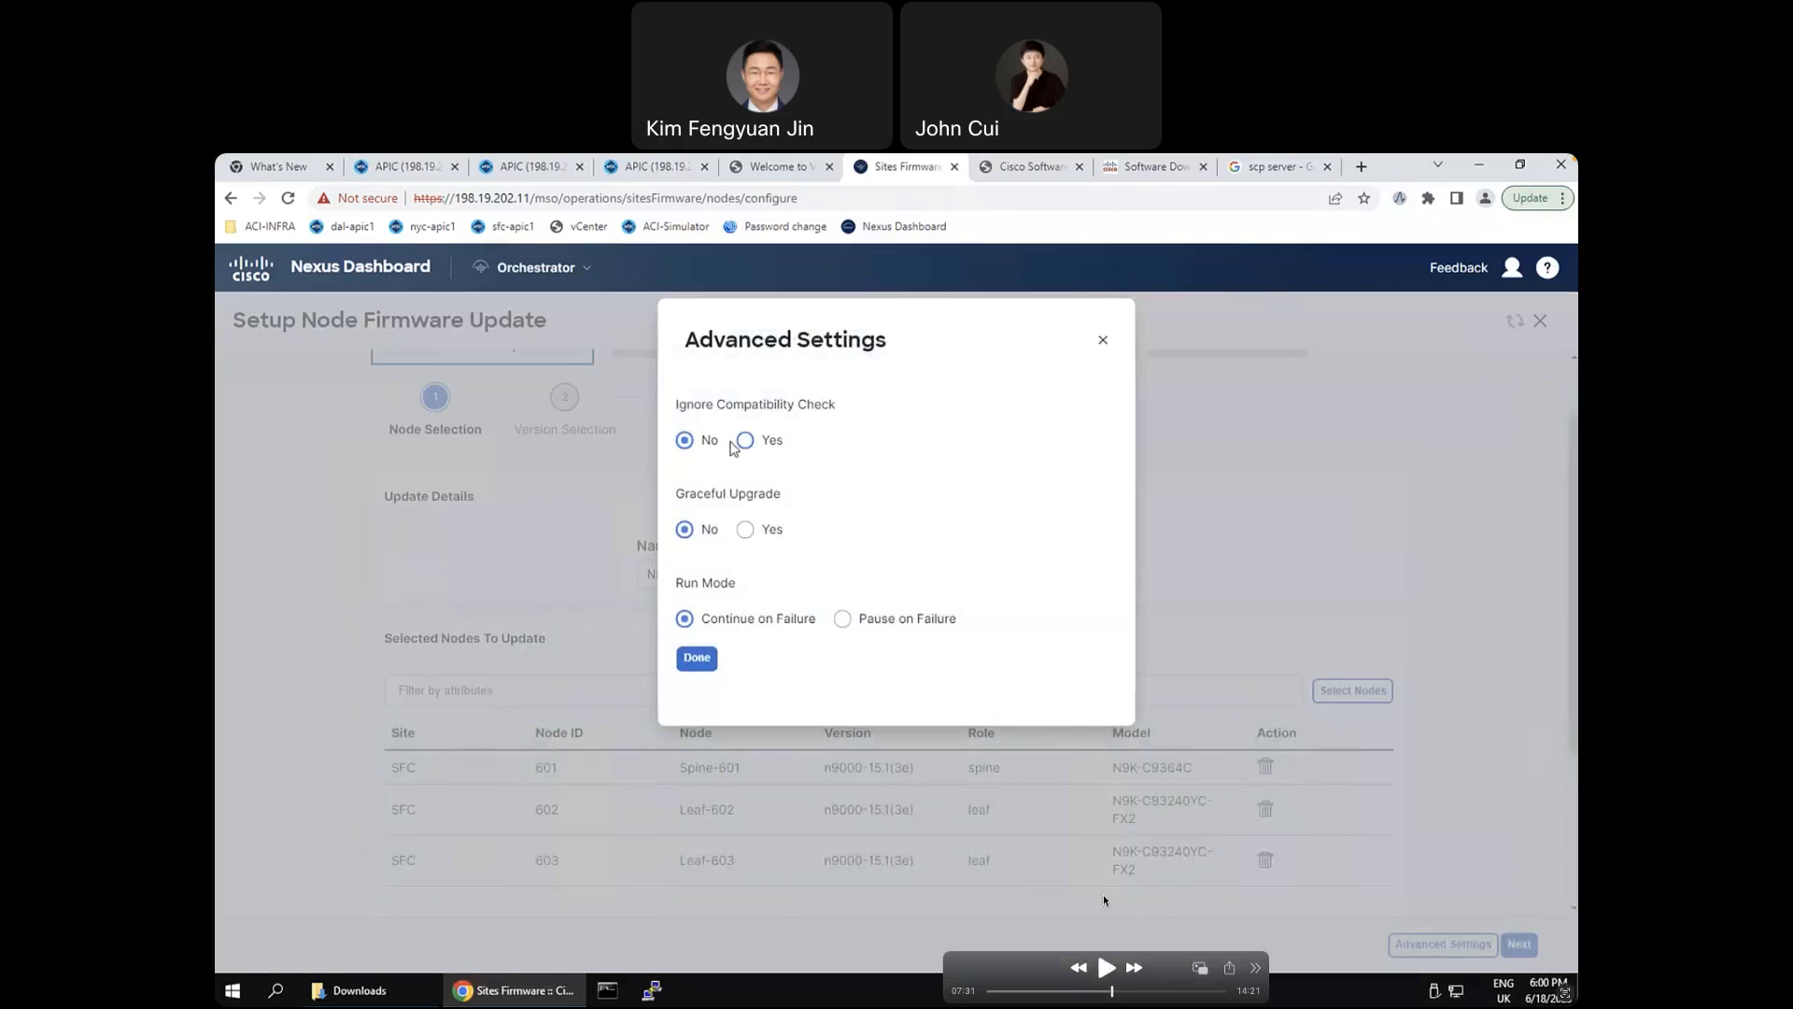
click(1107, 968)
click(1106, 969)
click(1104, 972)
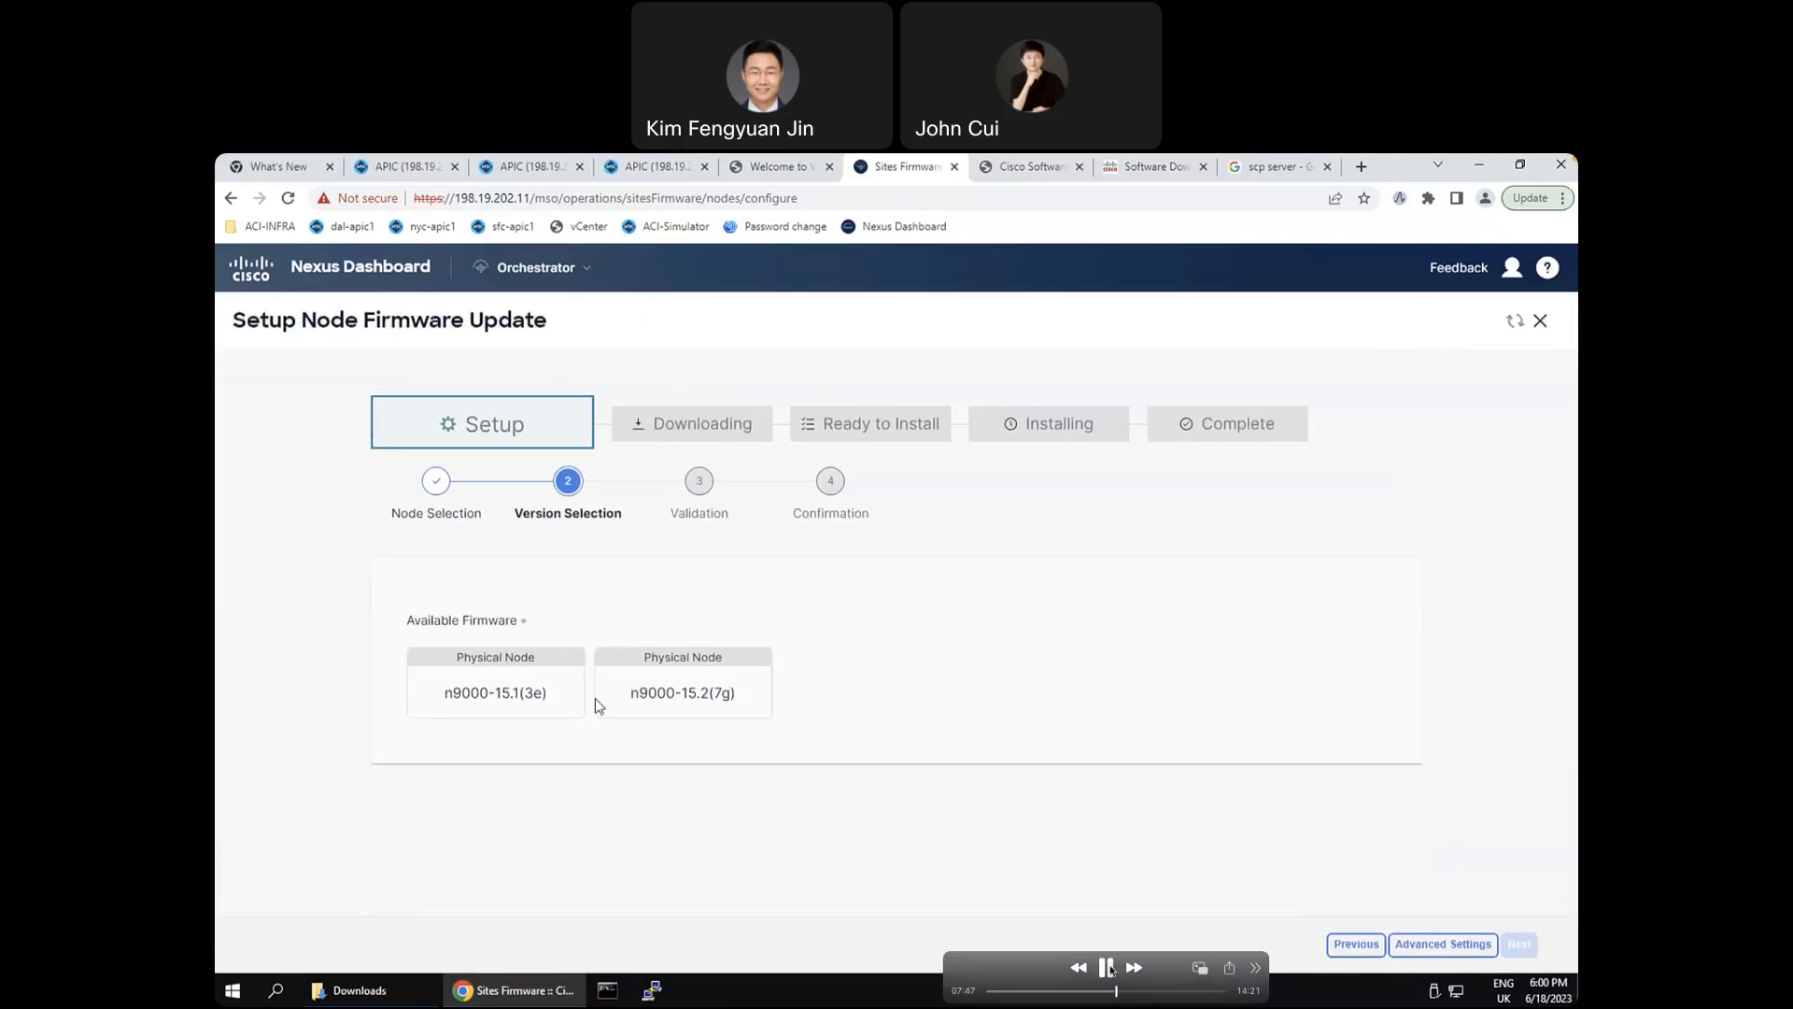
click(1107, 967)
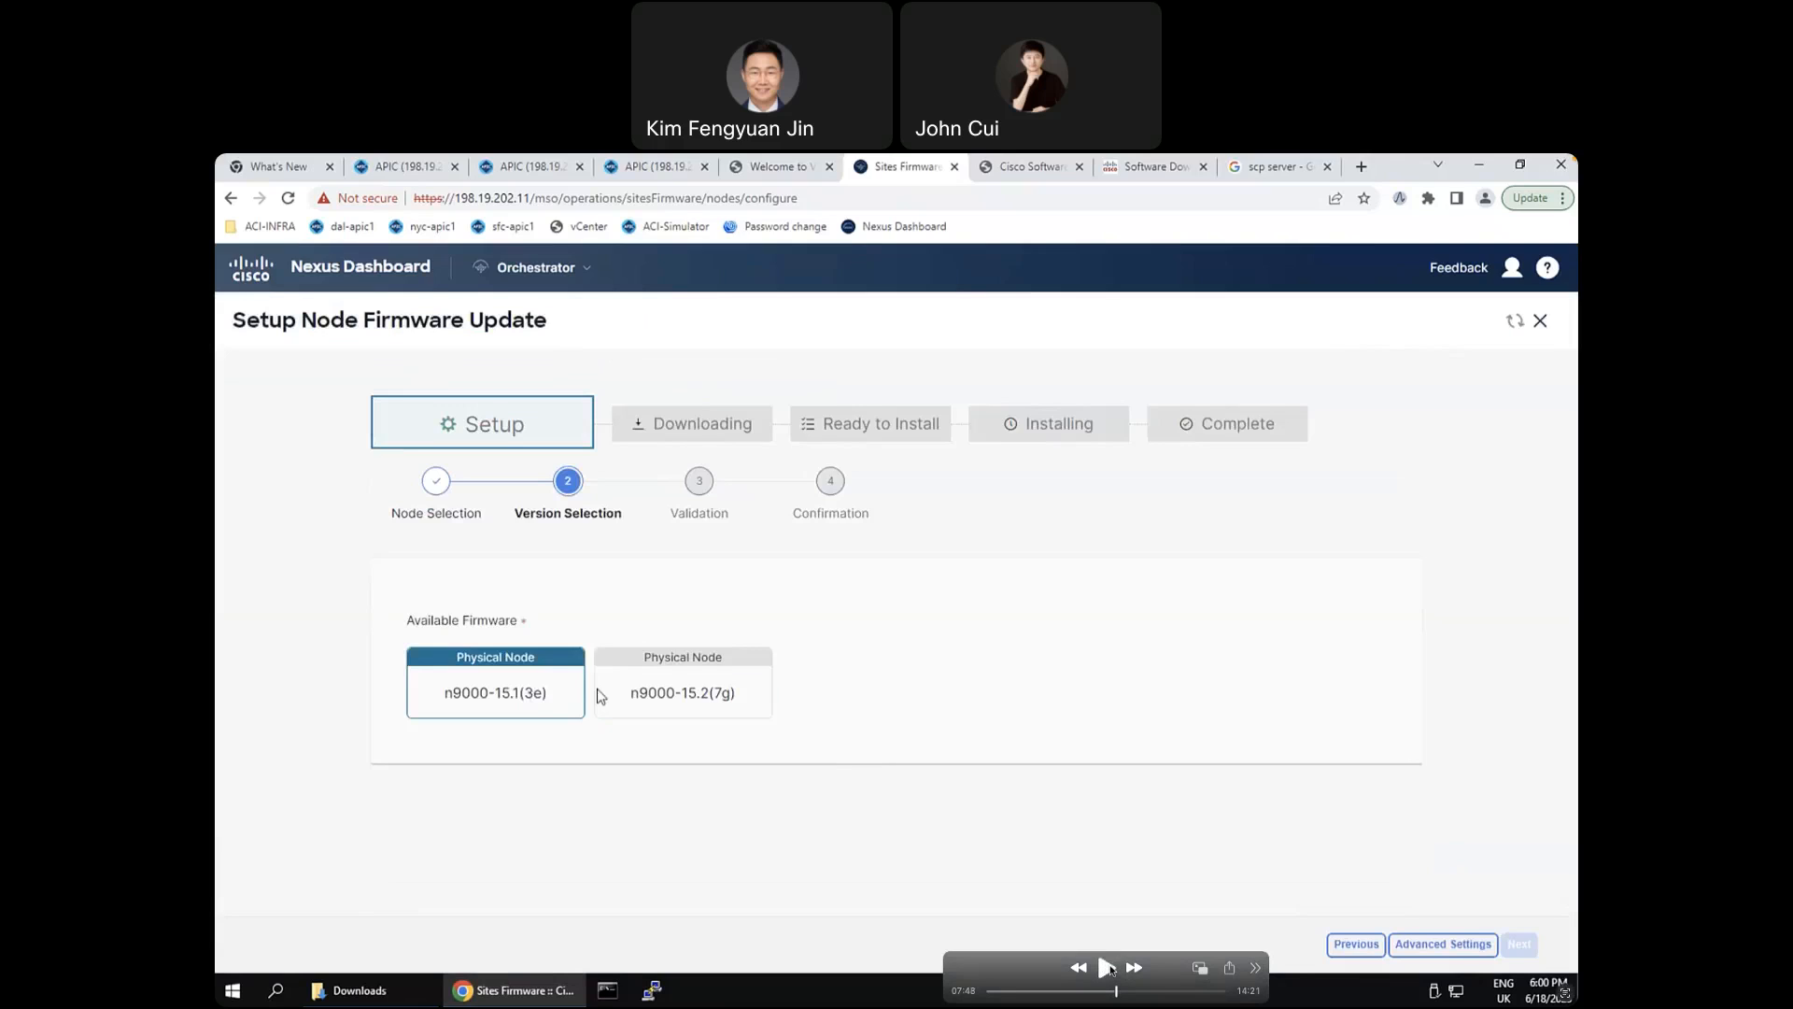
click(1106, 967)
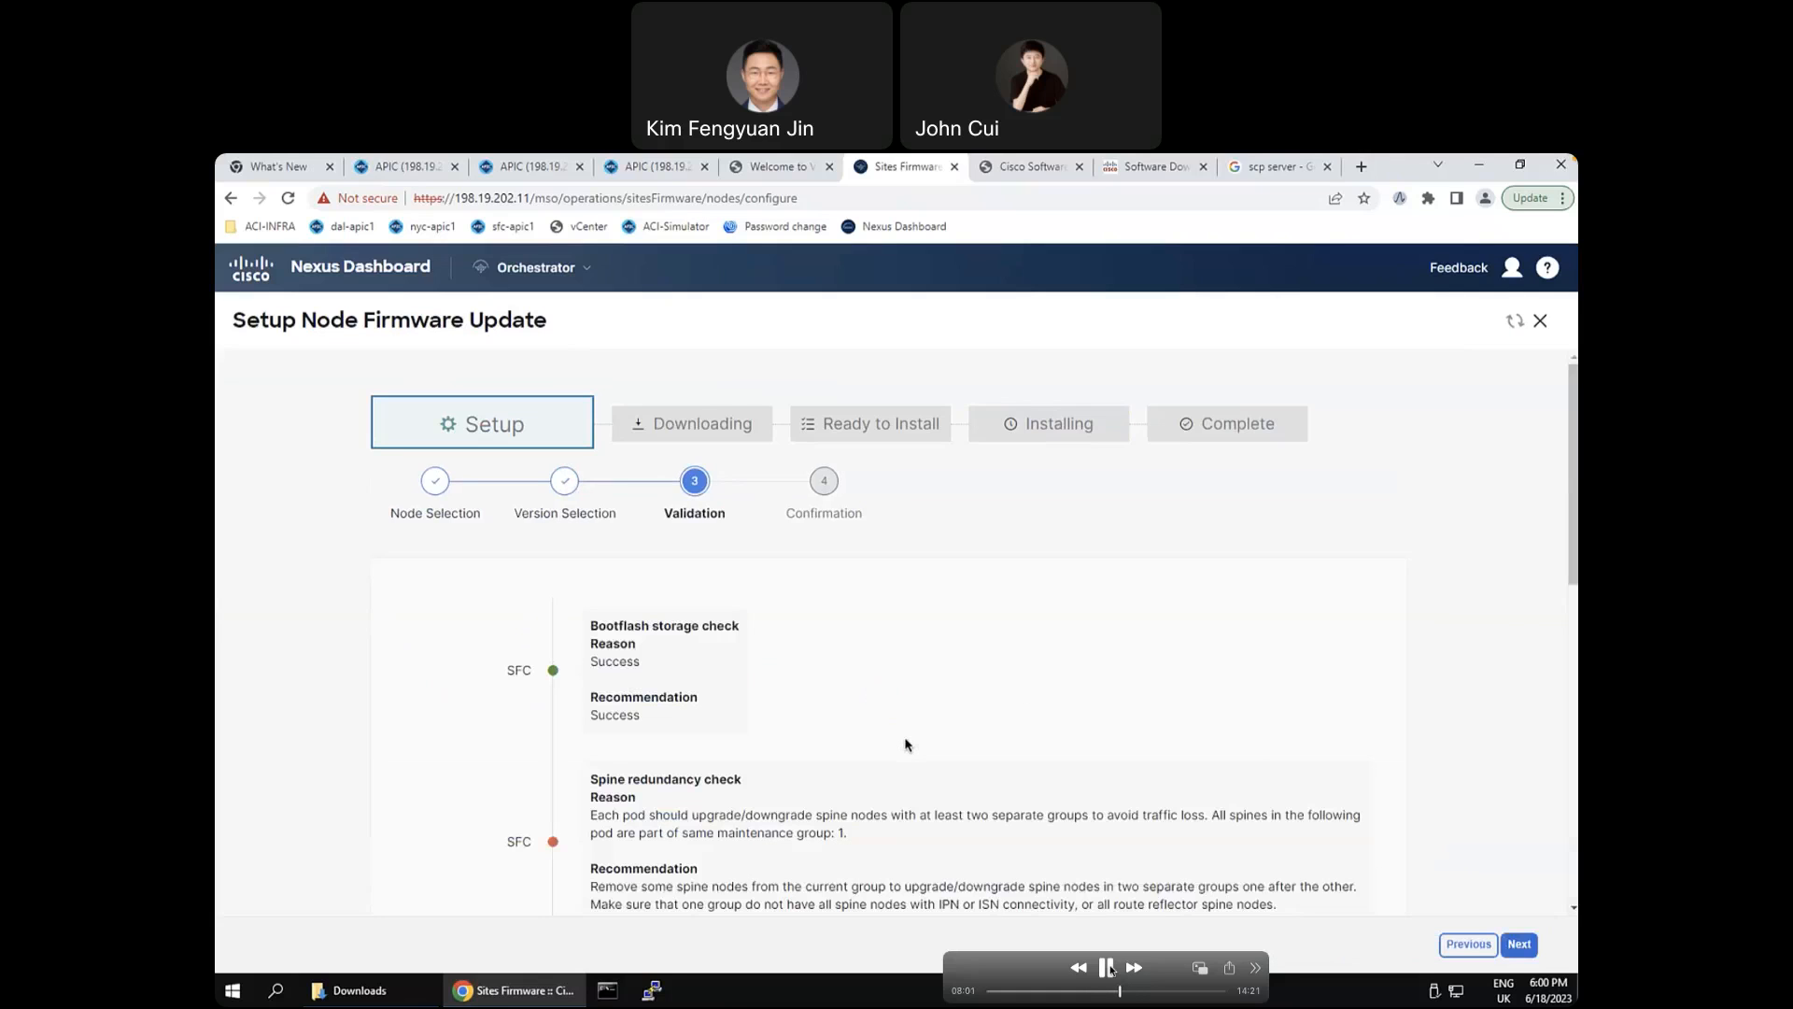
Step: Play the demo through the node update validation results, pausing at the spine redundancy check
click(1108, 967)
click(1108, 968)
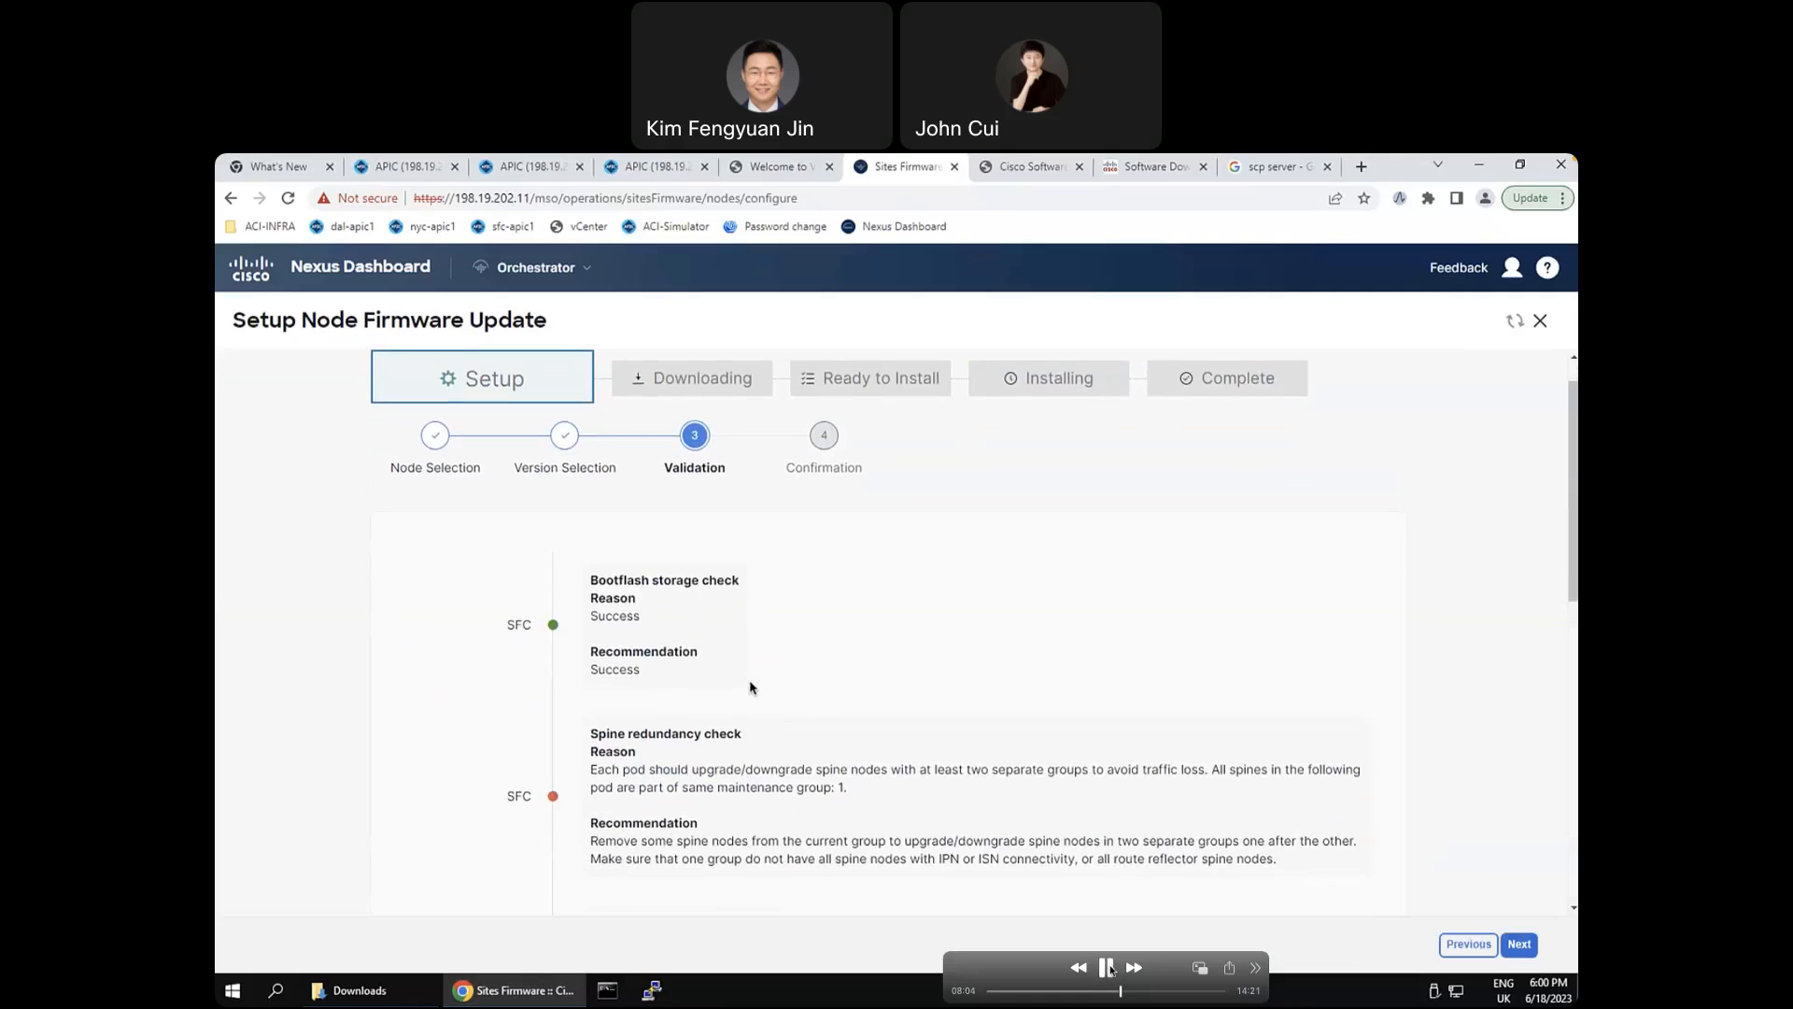
click(1107, 968)
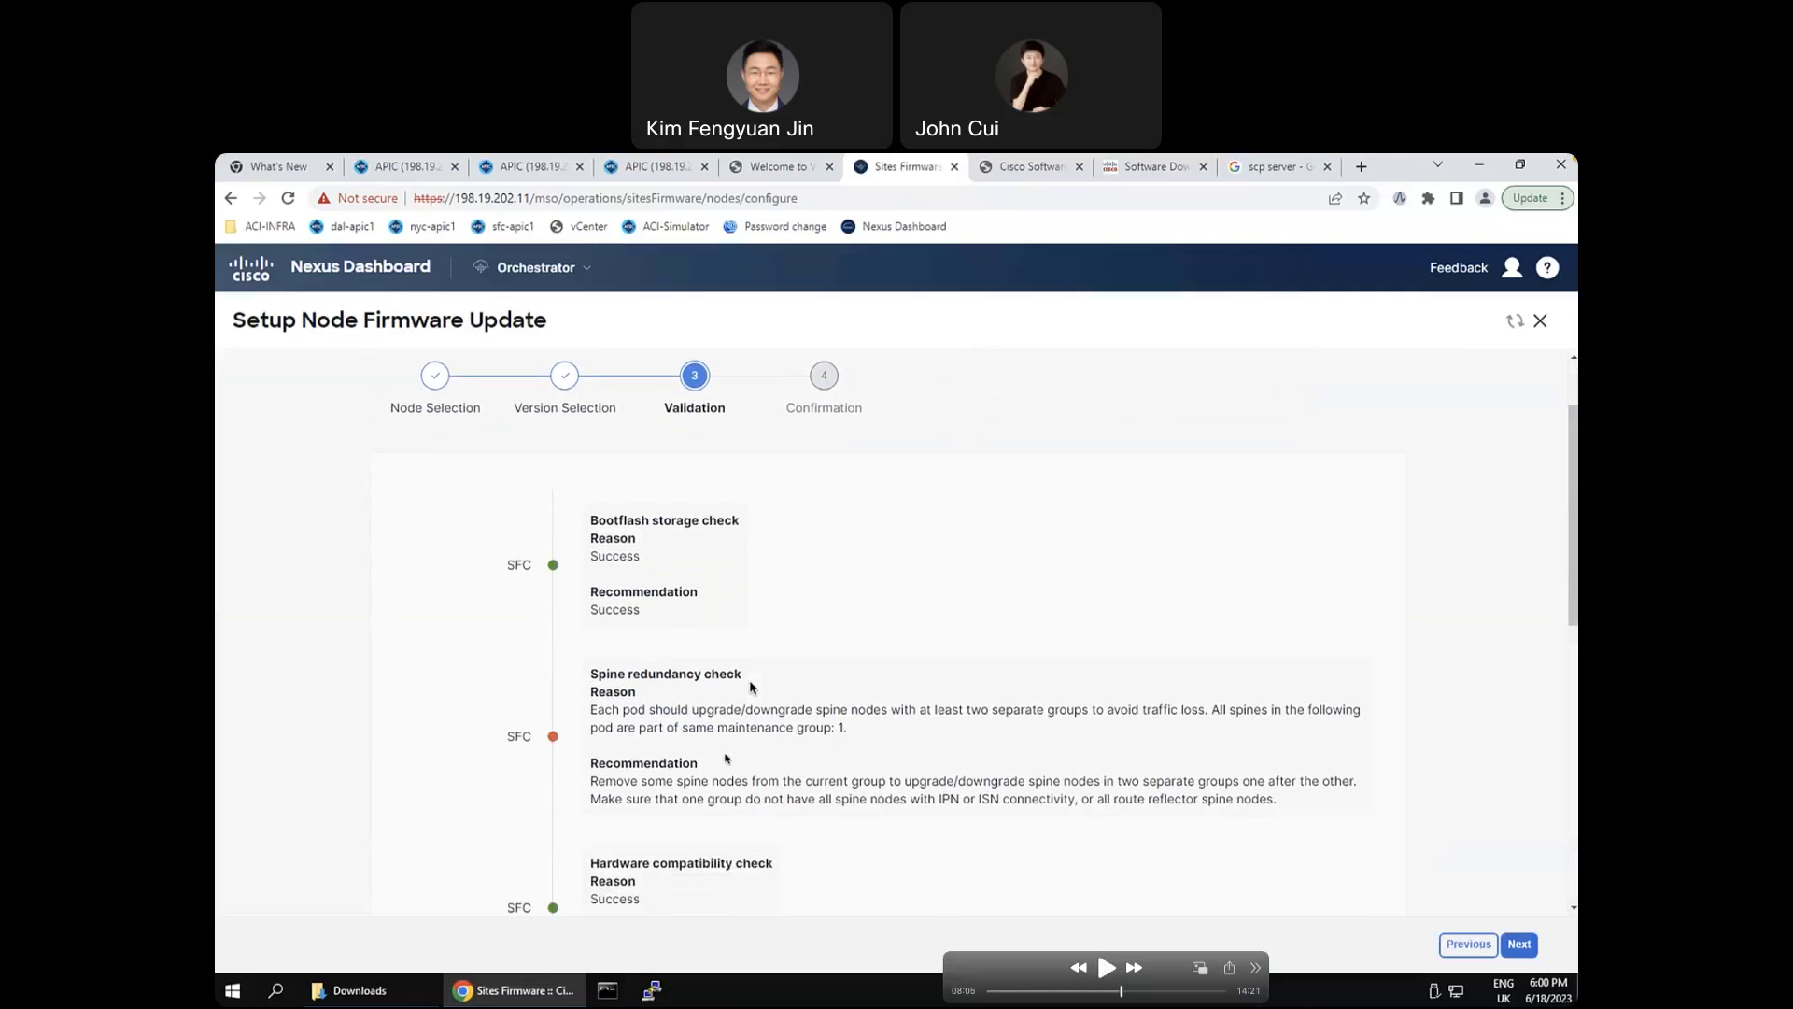
click(1108, 967)
click(1108, 967)
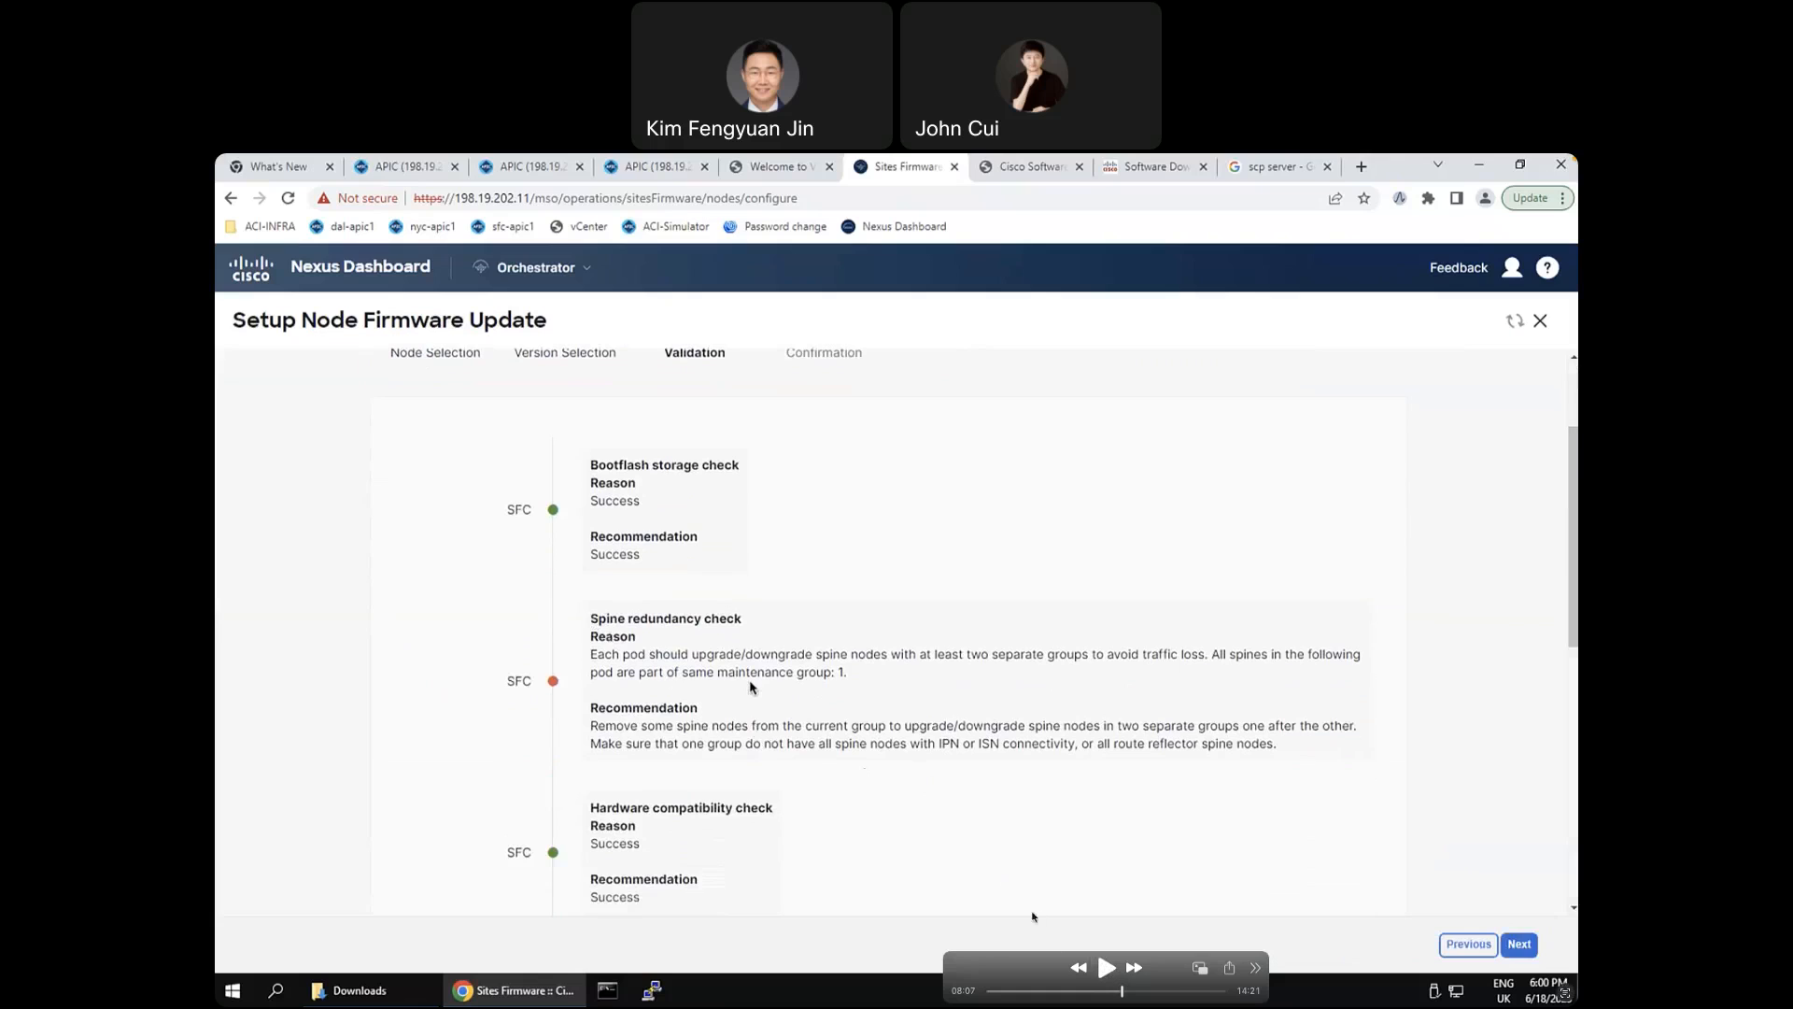
click(1110, 971)
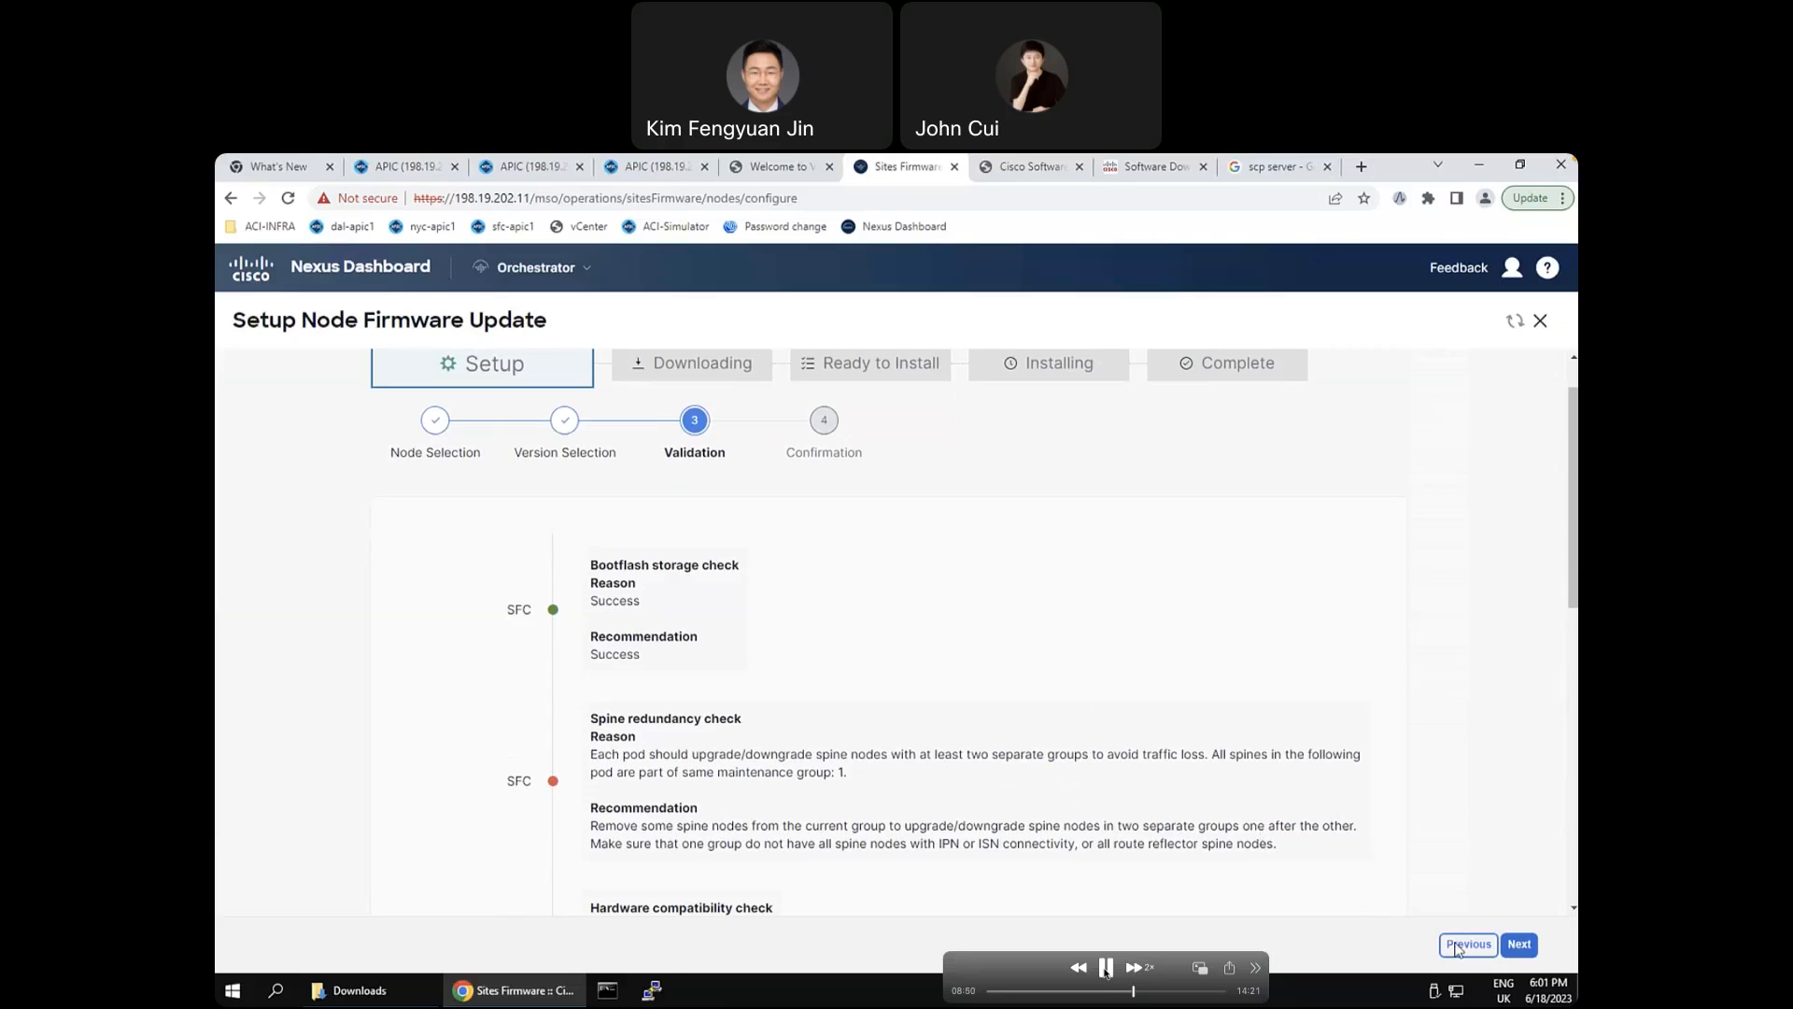
Step: Play the demo through the return to node selection, pausing at the list of nodes selected for NDO-node4
click(1105, 967)
click(1105, 968)
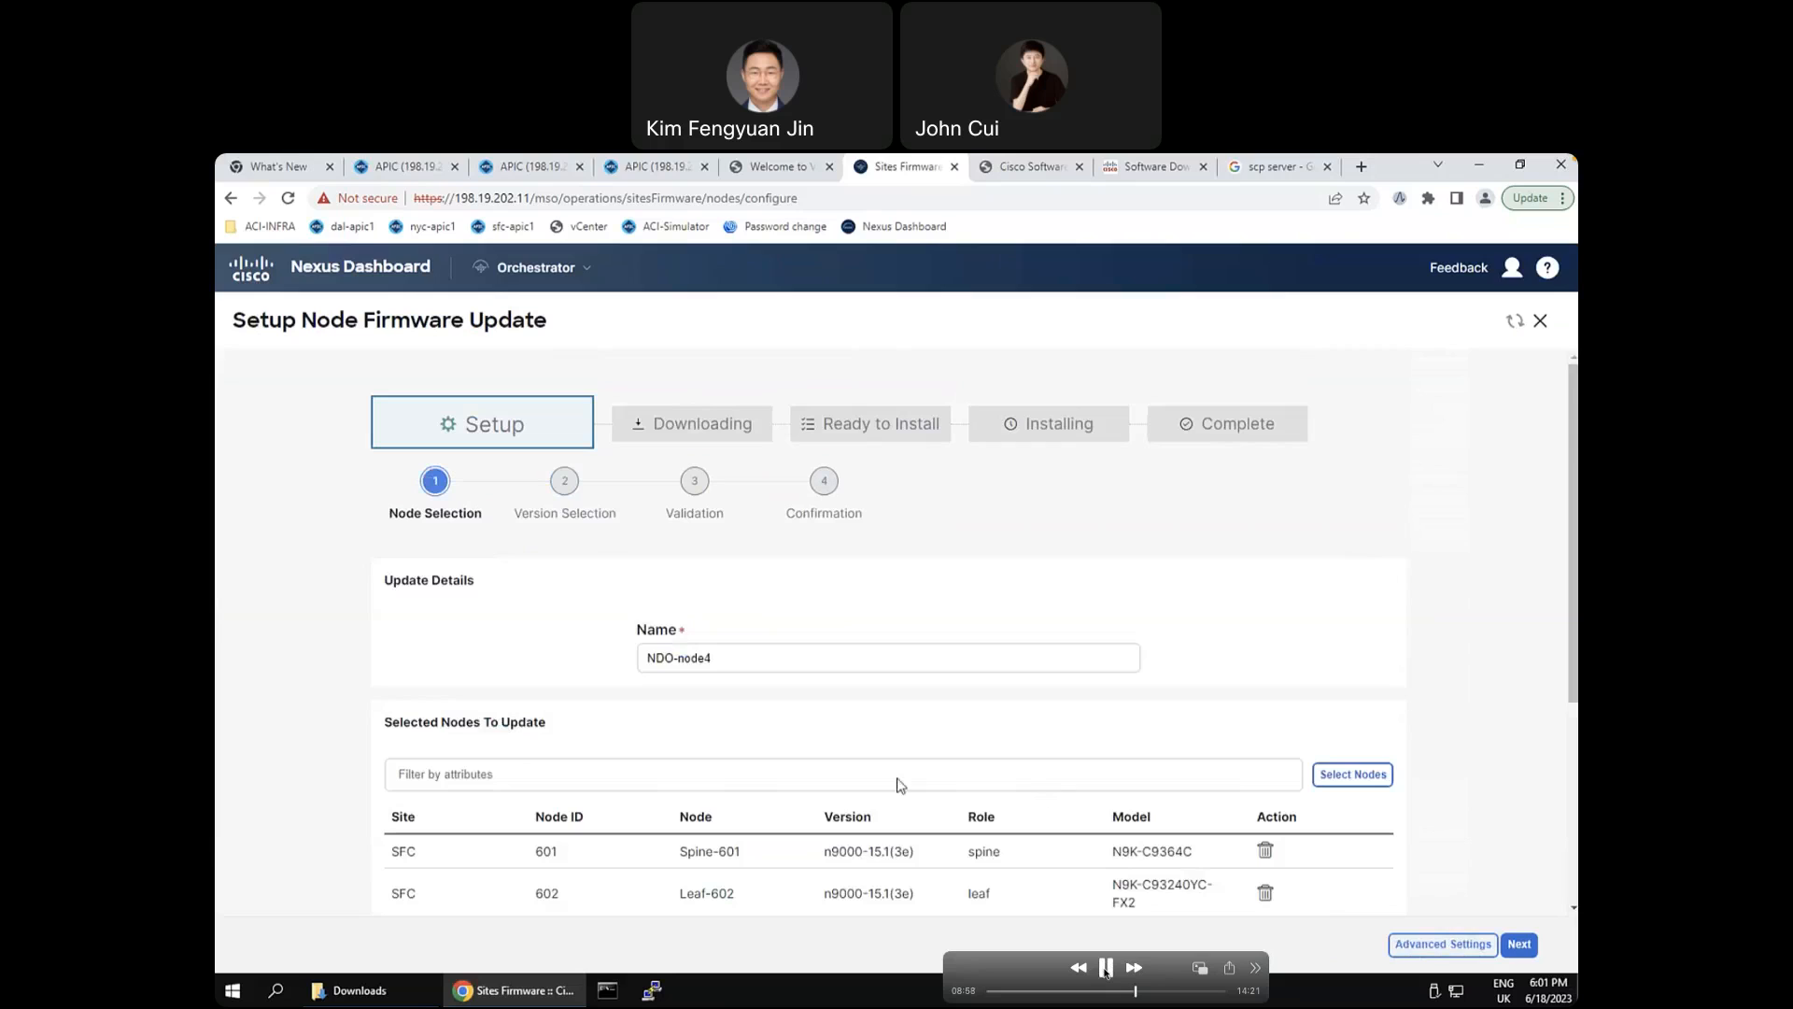
click(1106, 967)
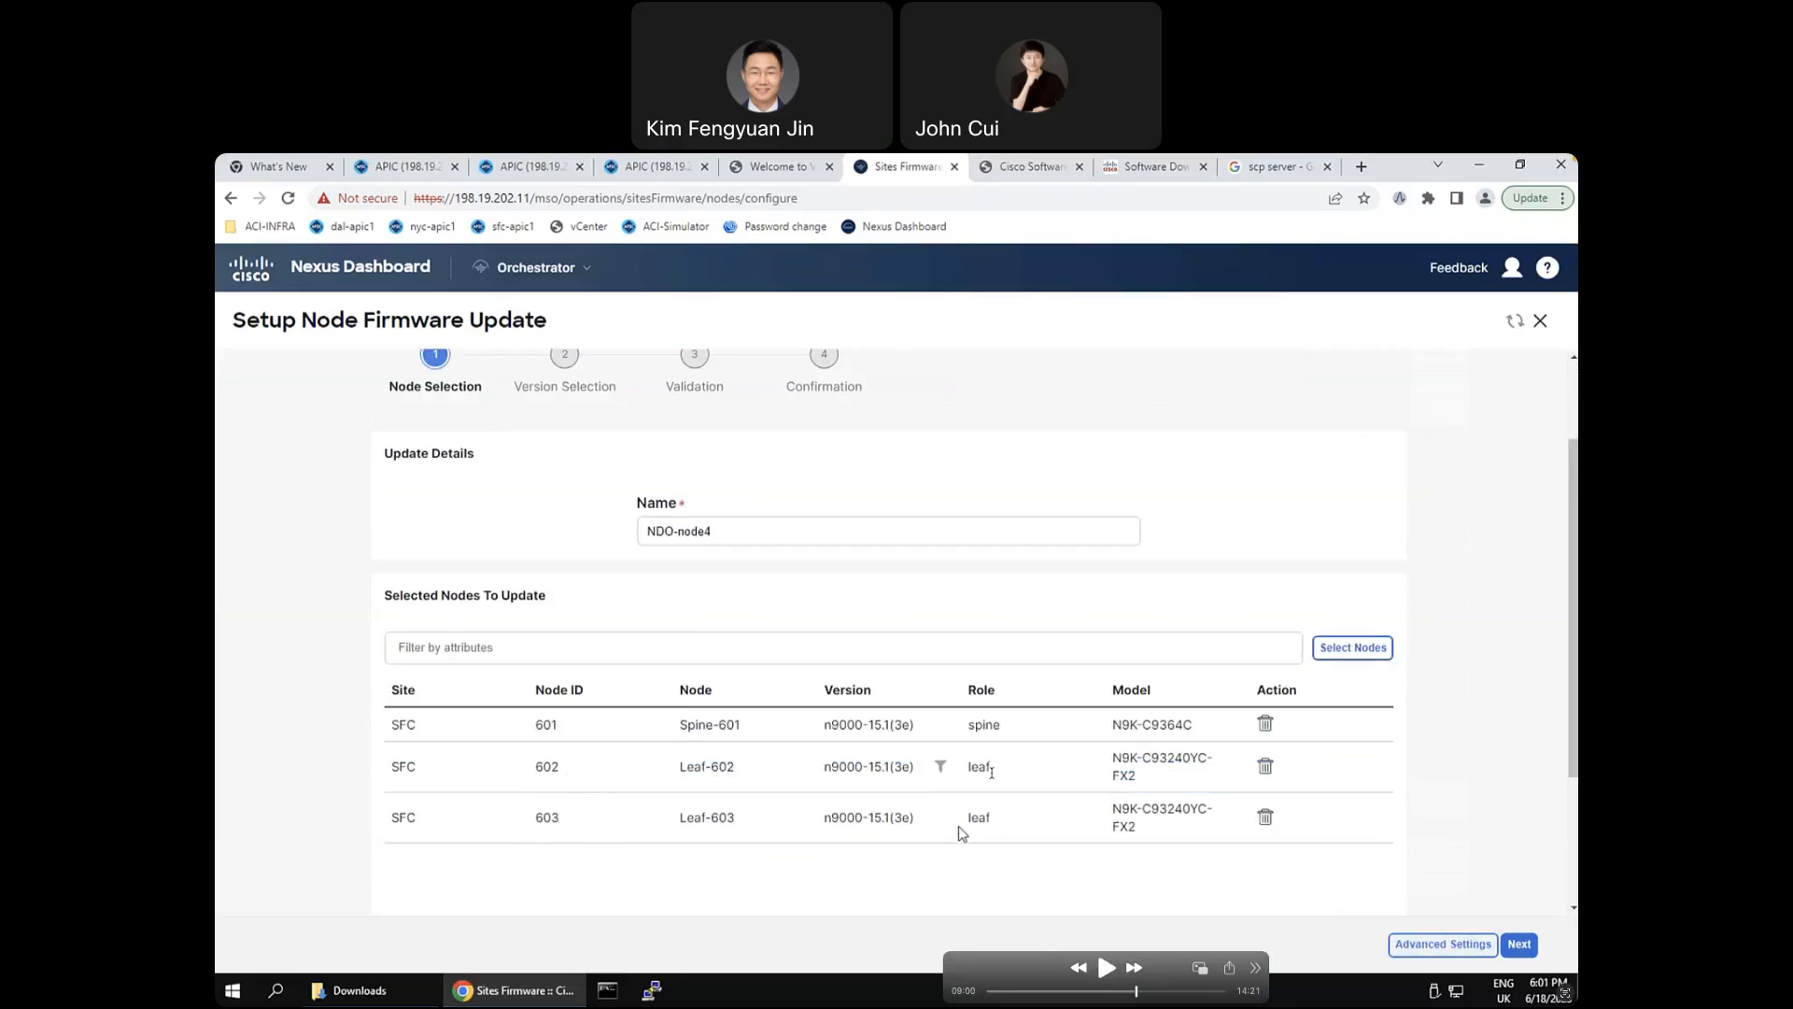
click(1107, 968)
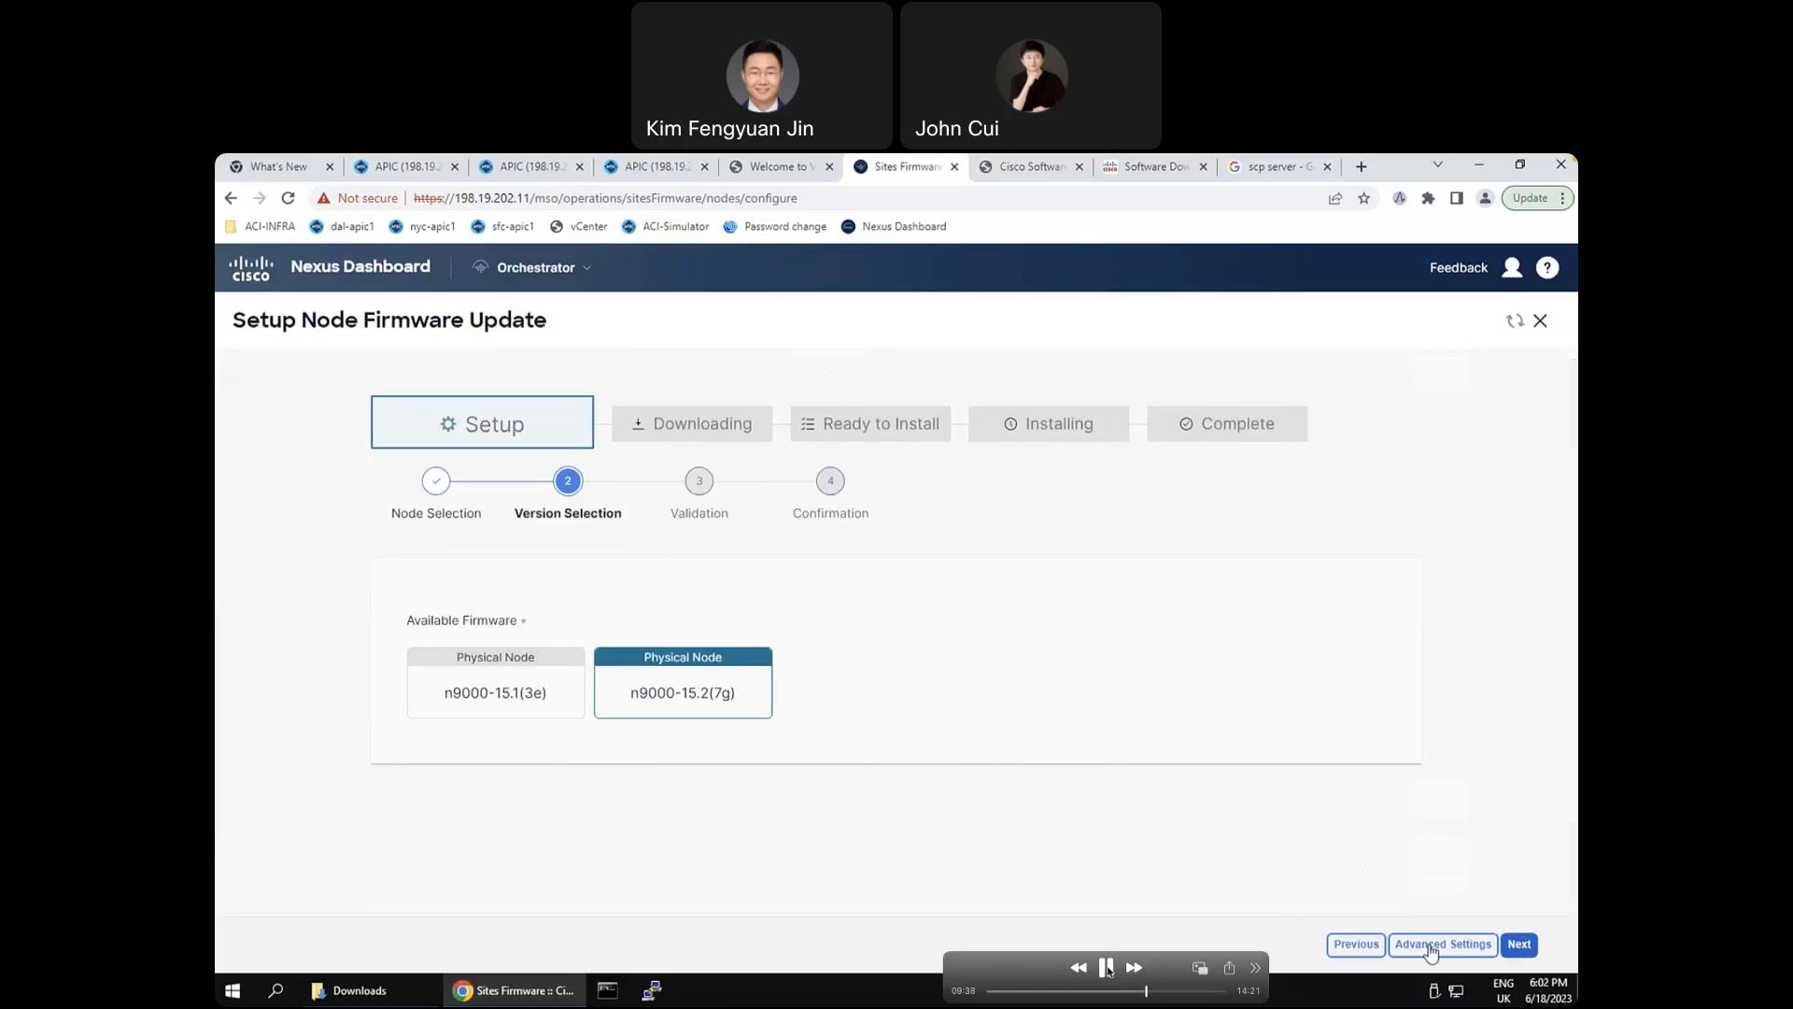
Step: Fast-forward the demo from version selection through reselecting nodes and the repeated validation results
click(1132, 969)
click(1105, 968)
click(1106, 968)
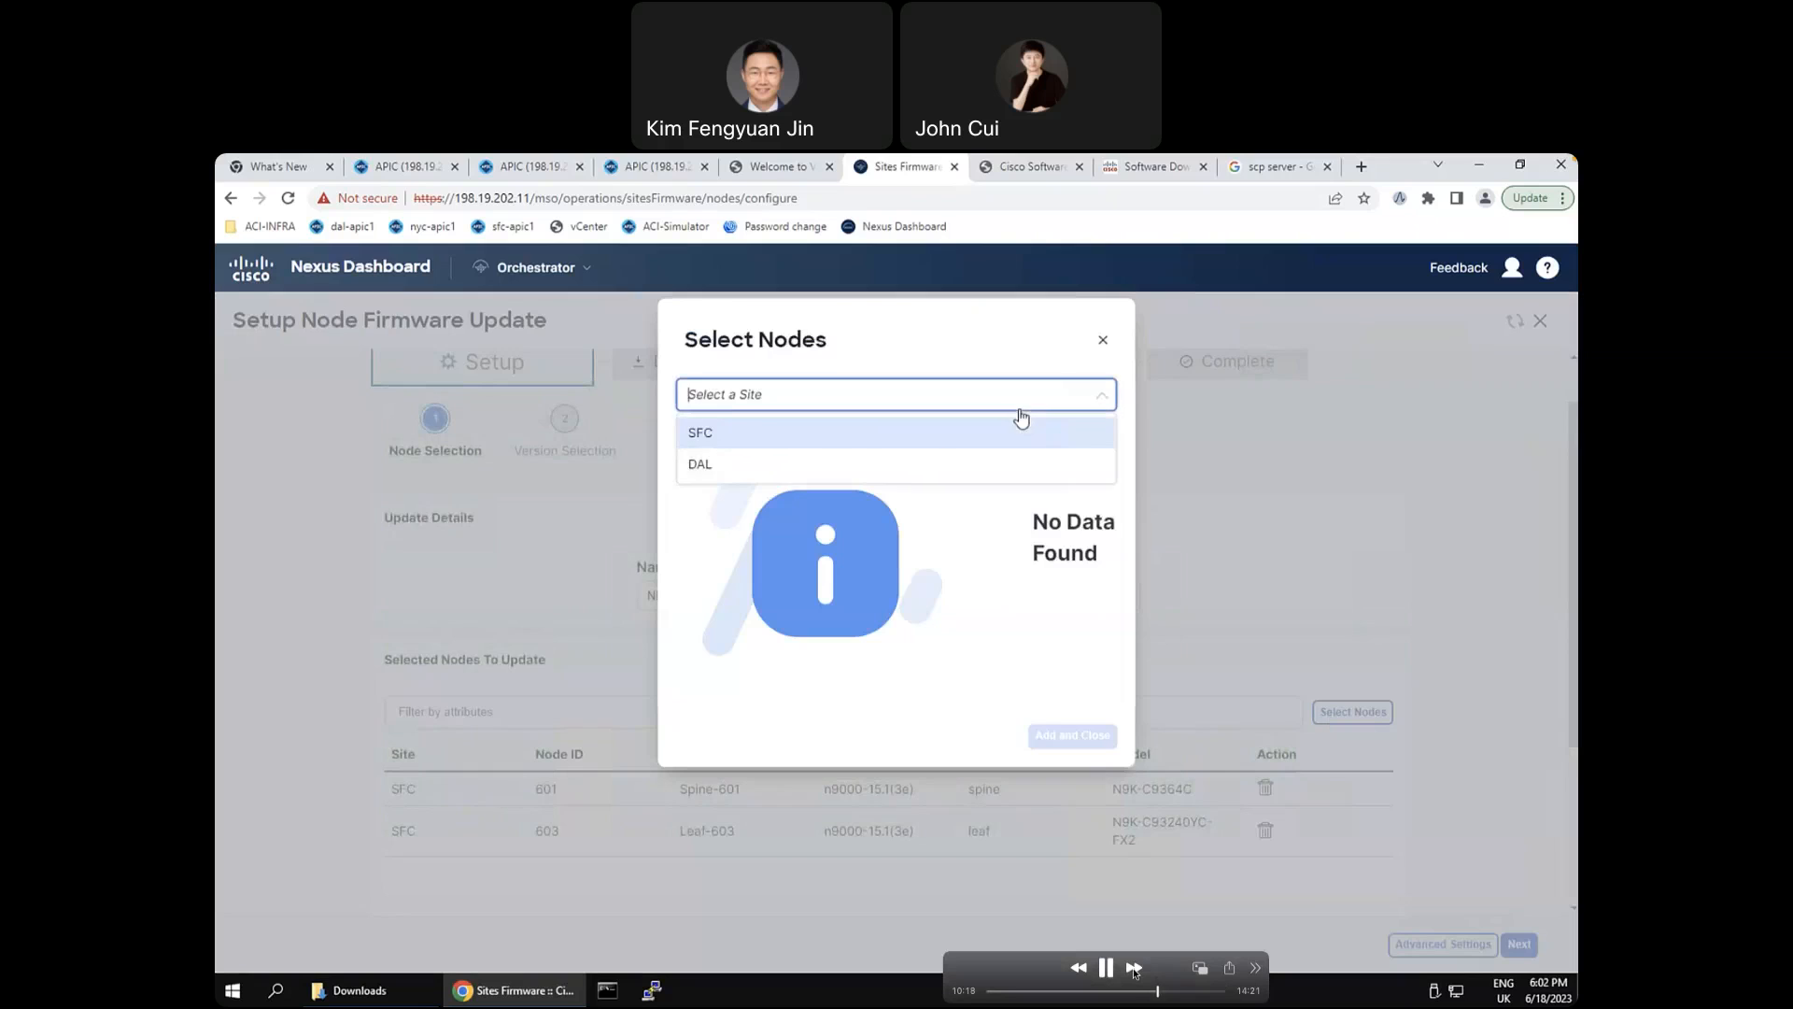
click(1134, 971)
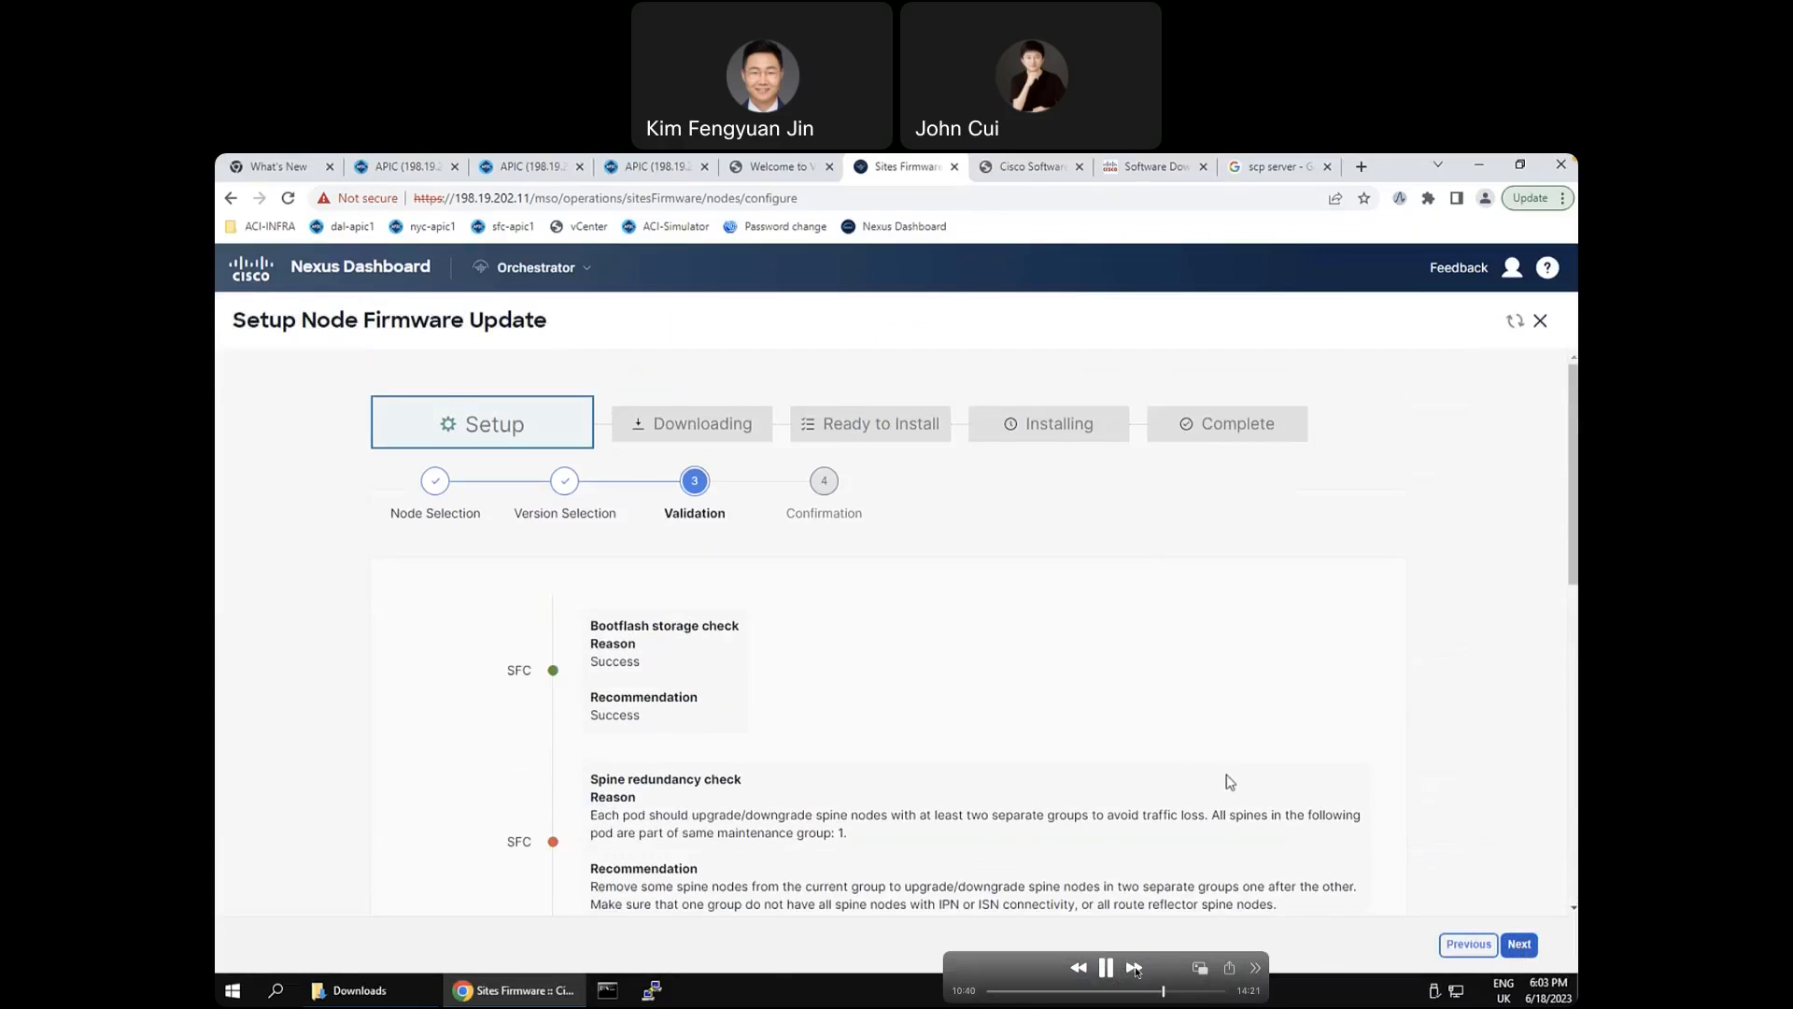
click(1134, 968)
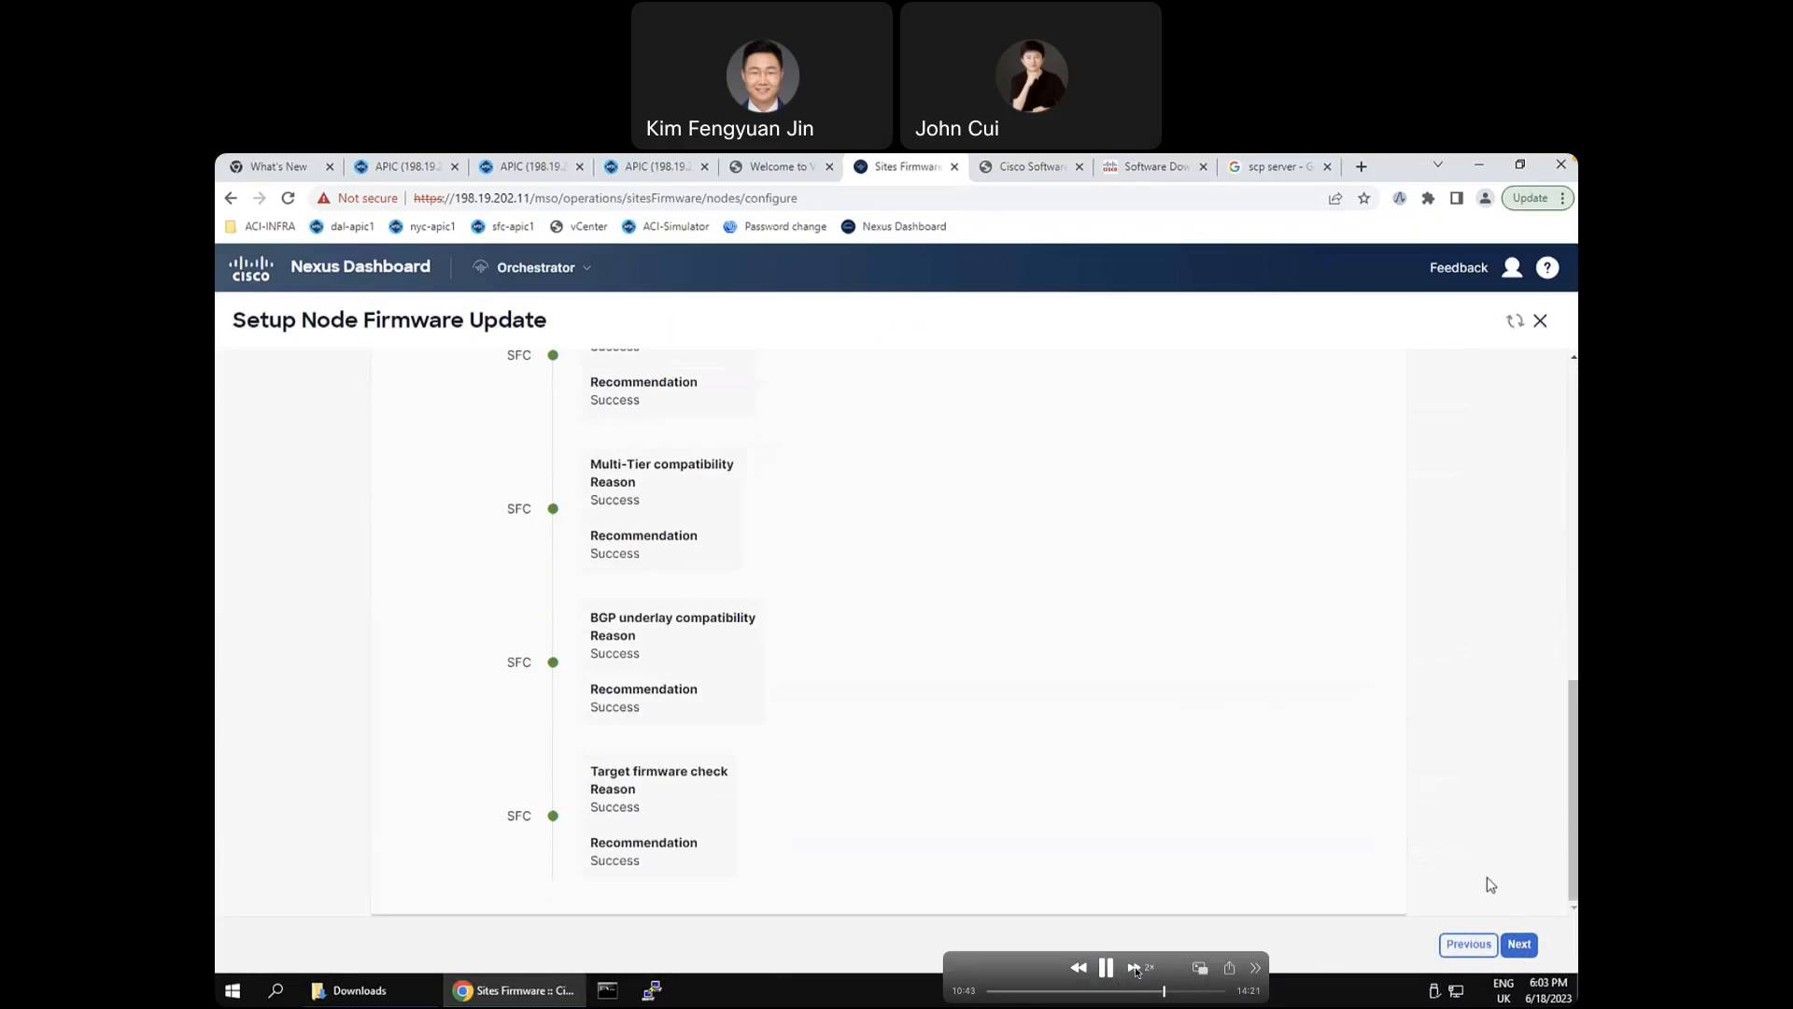
Step: Play the demo from saving the node update setup to the NDO-node4 entry in the site firmware nodes list, pausing at each
click(1107, 969)
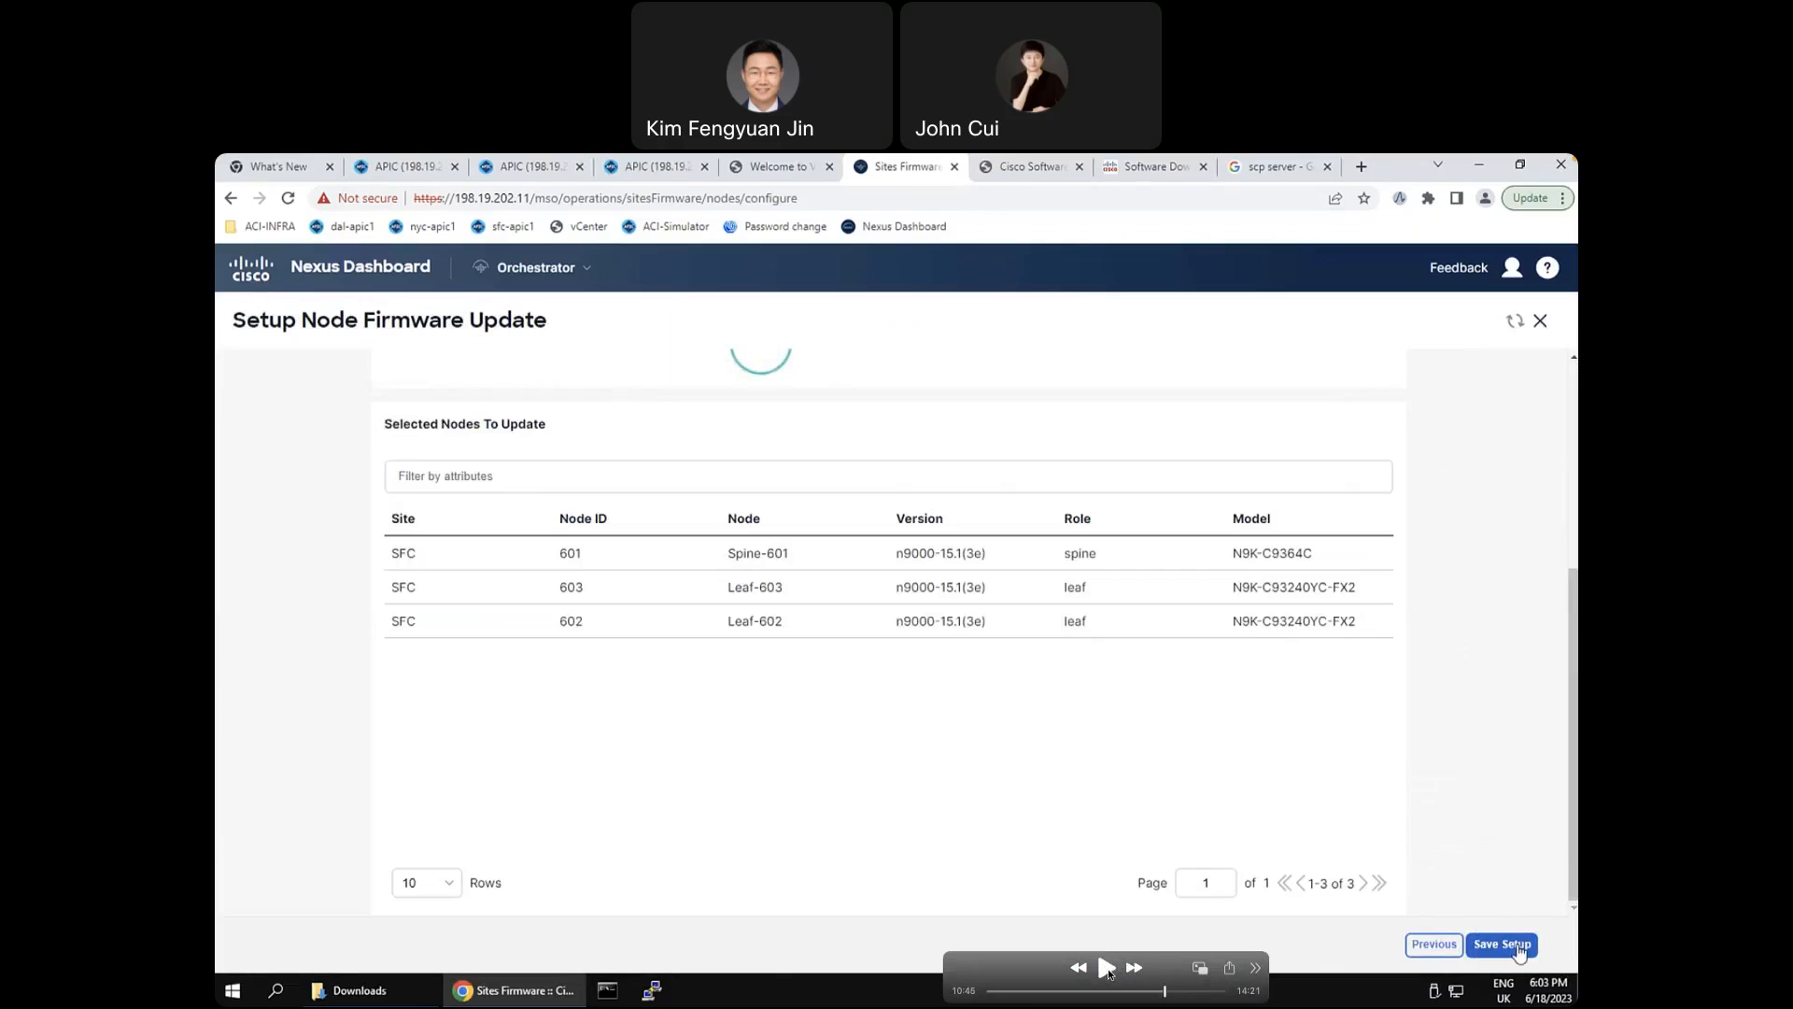
click(1106, 968)
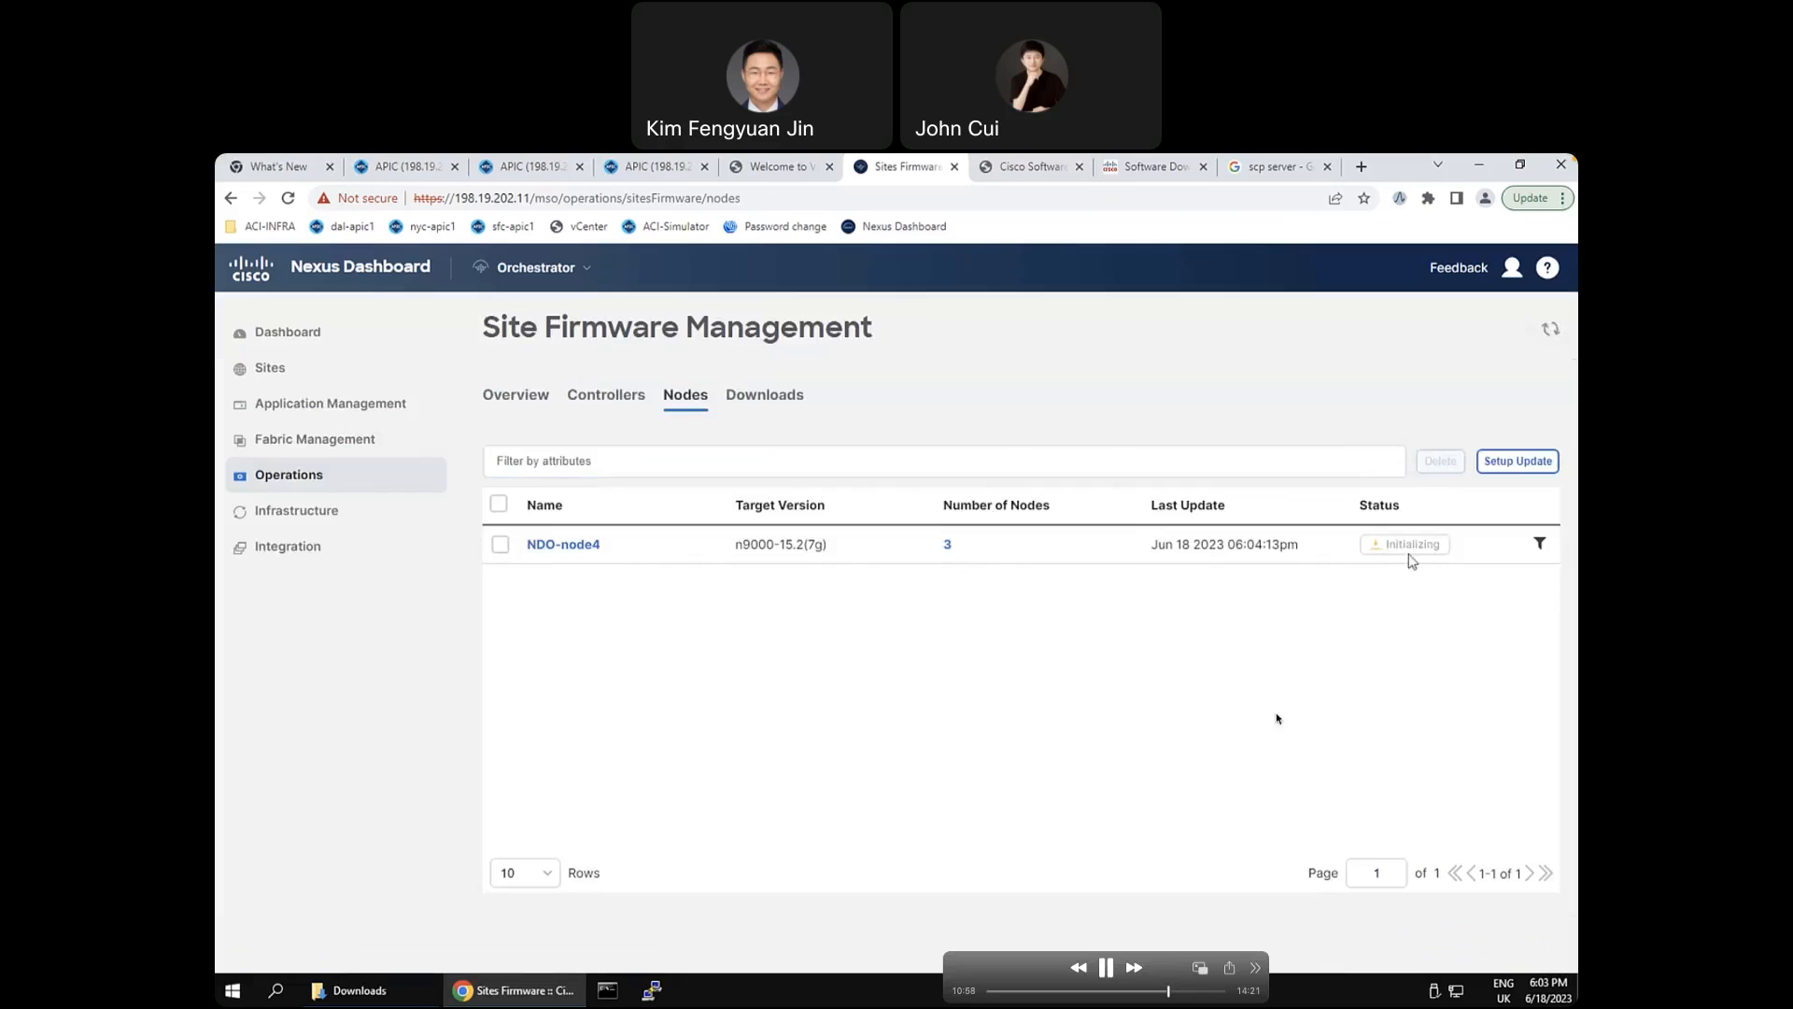
click(1106, 968)
click(1107, 968)
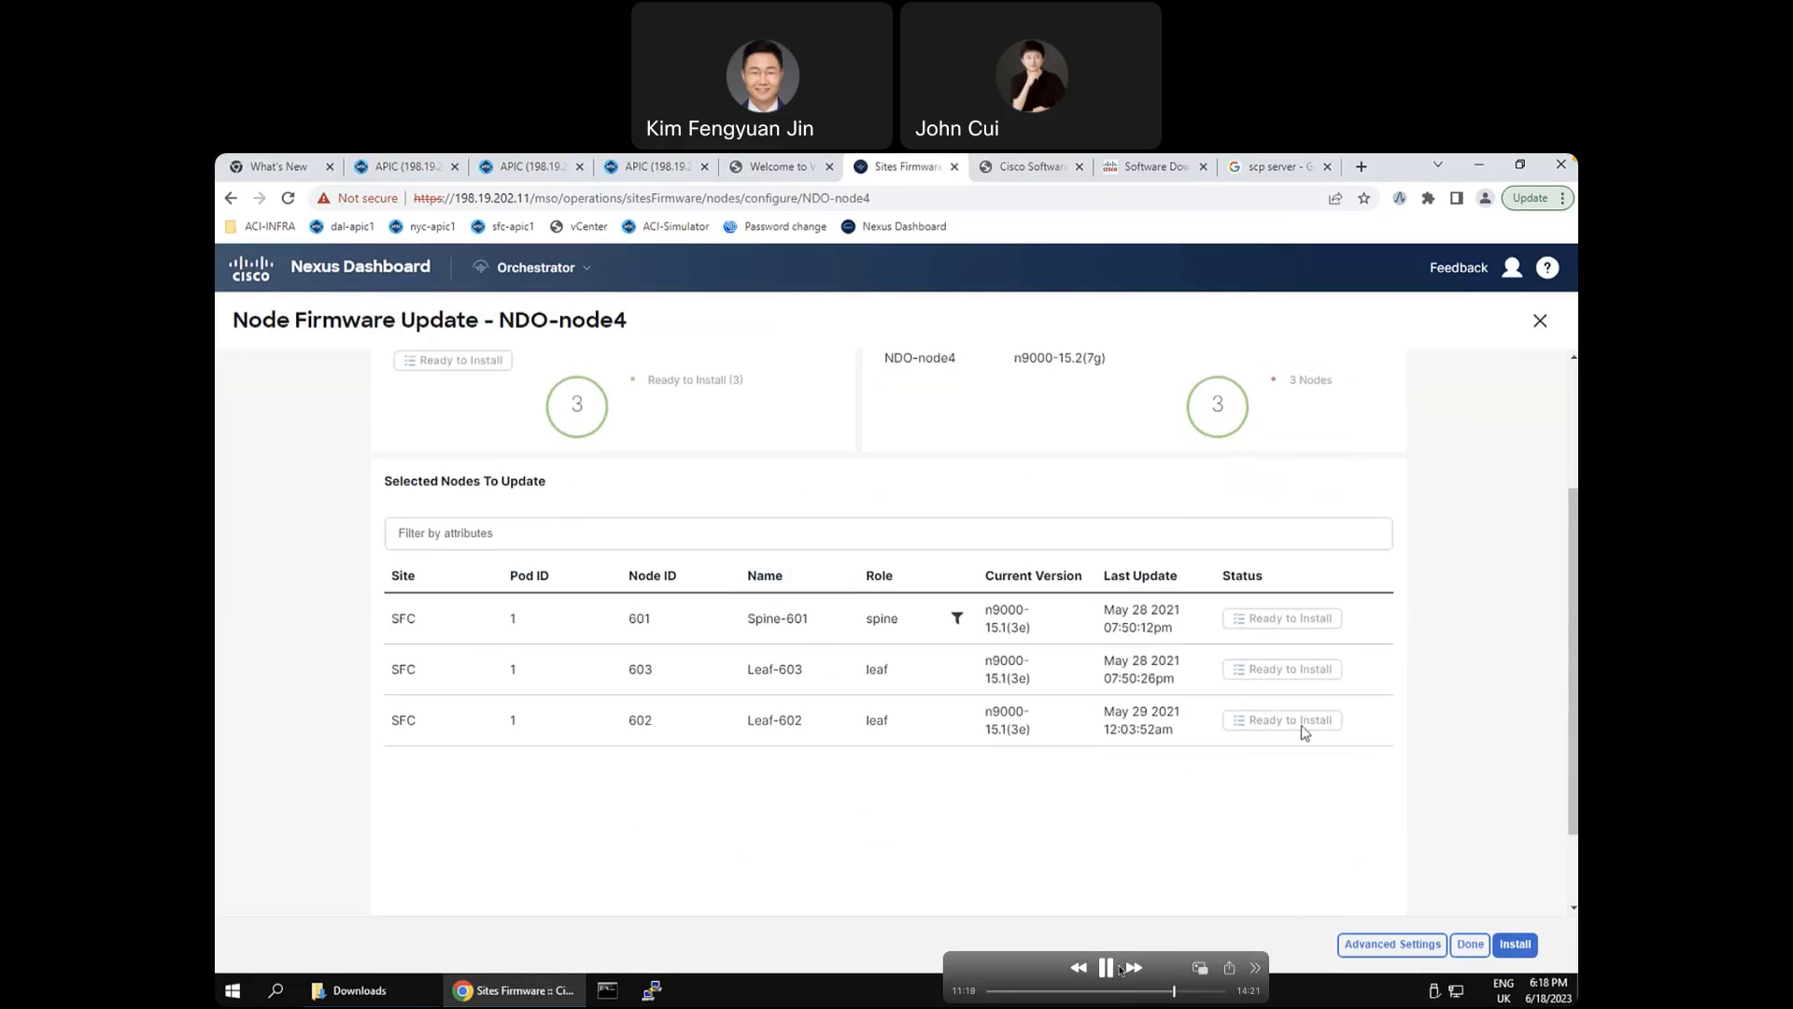
Step: Play the demo through NDO-node4's ready-to-install and installing stages, pausing to examine the status of each SFC node
click(1114, 972)
click(1108, 969)
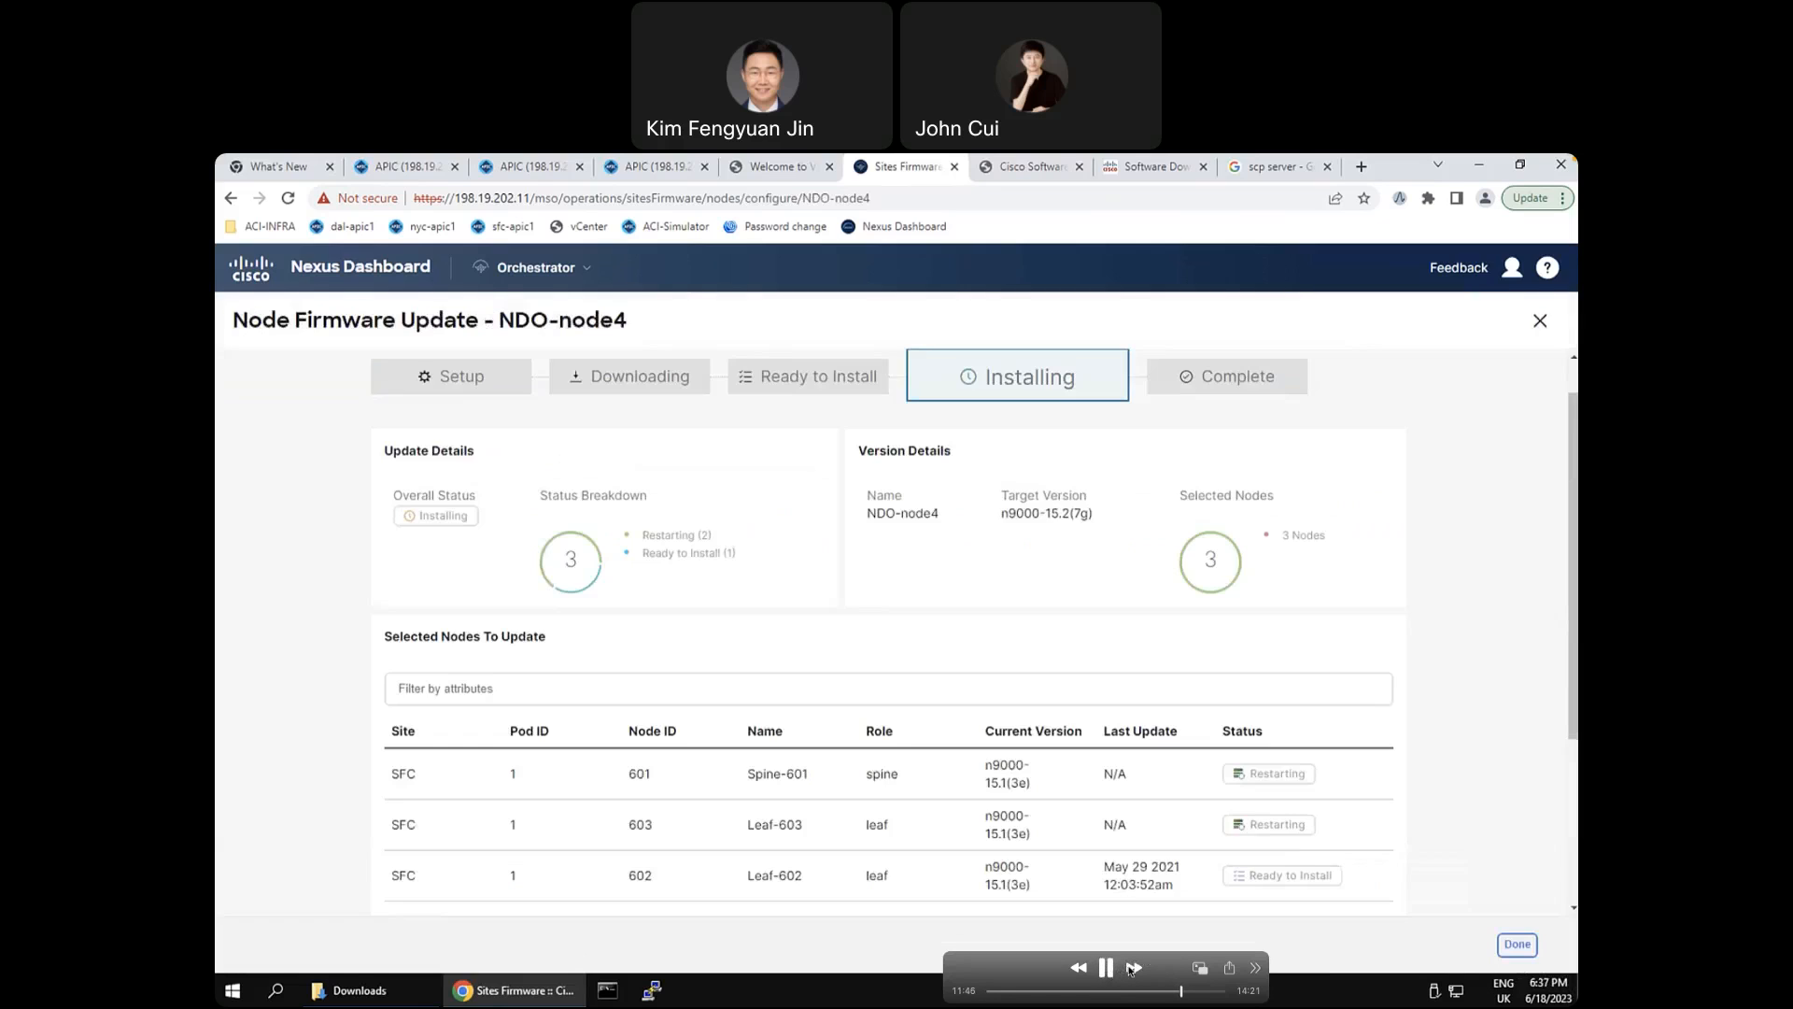
click(1114, 971)
click(1112, 972)
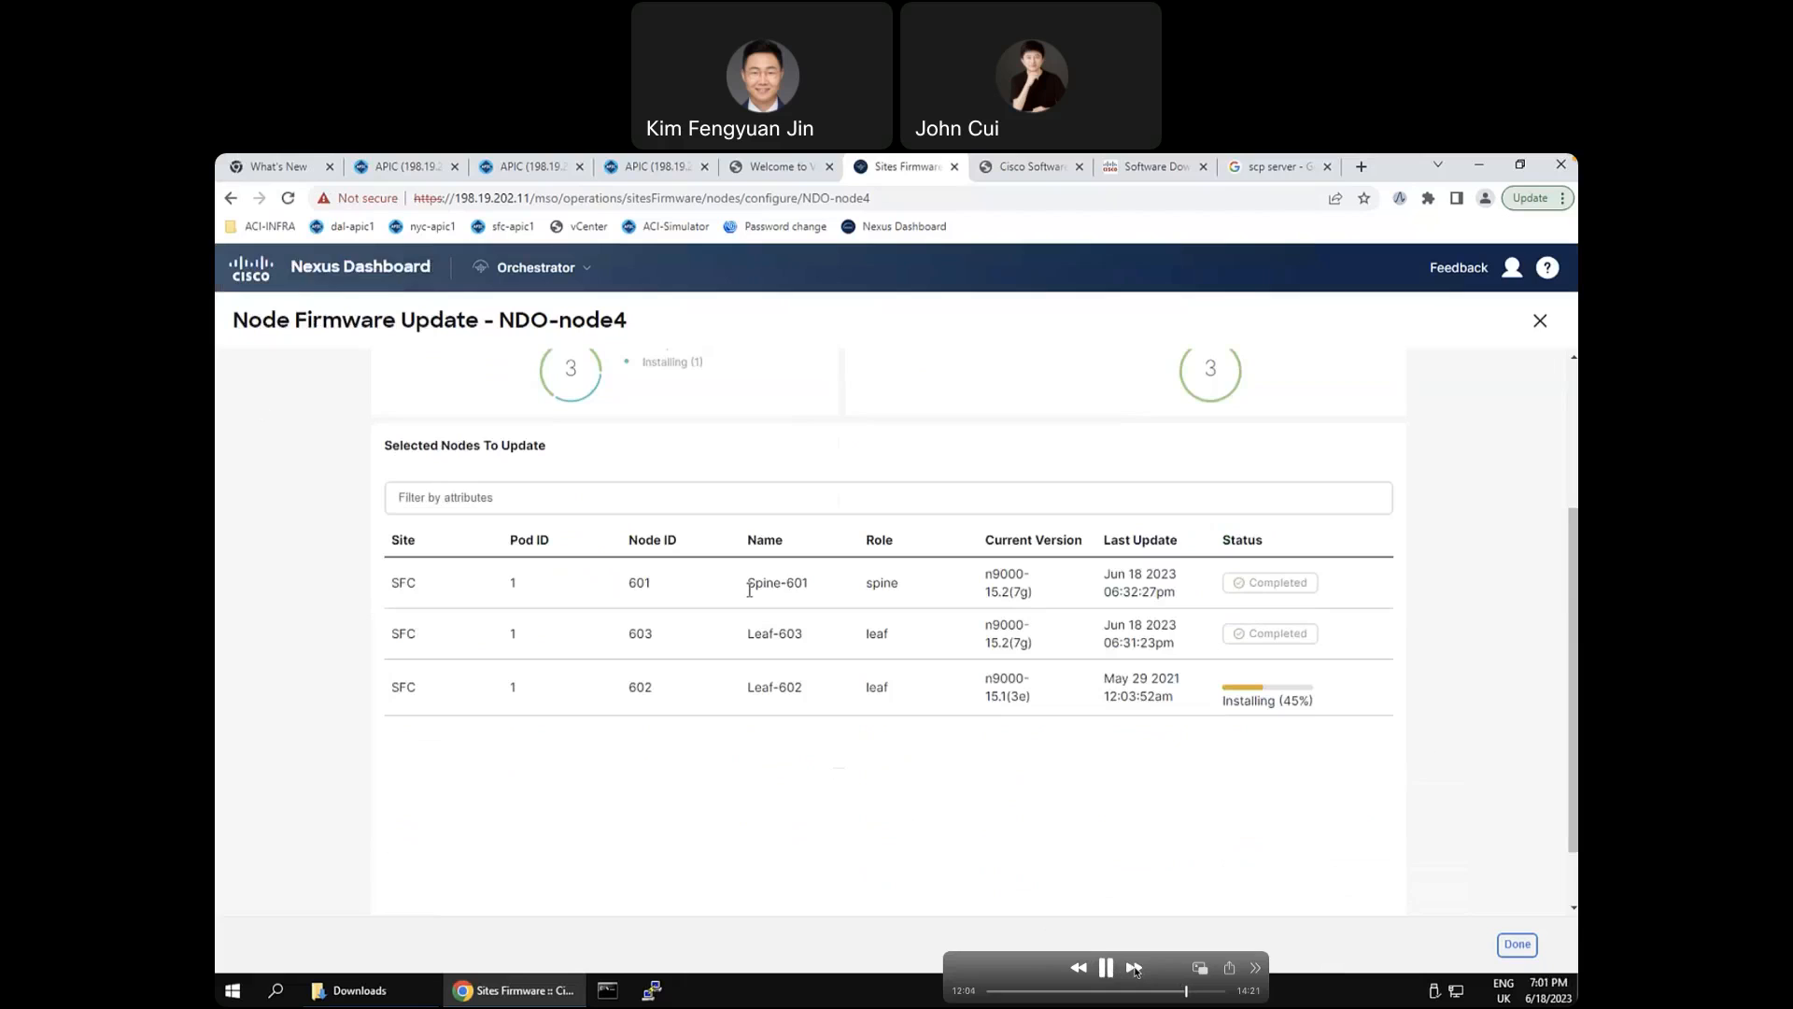
Step: Follow NDO-node4's installation progress in the demo through the reopened update details, then fast-forward past the remaining installation
scroll(995, 549, up, 3)
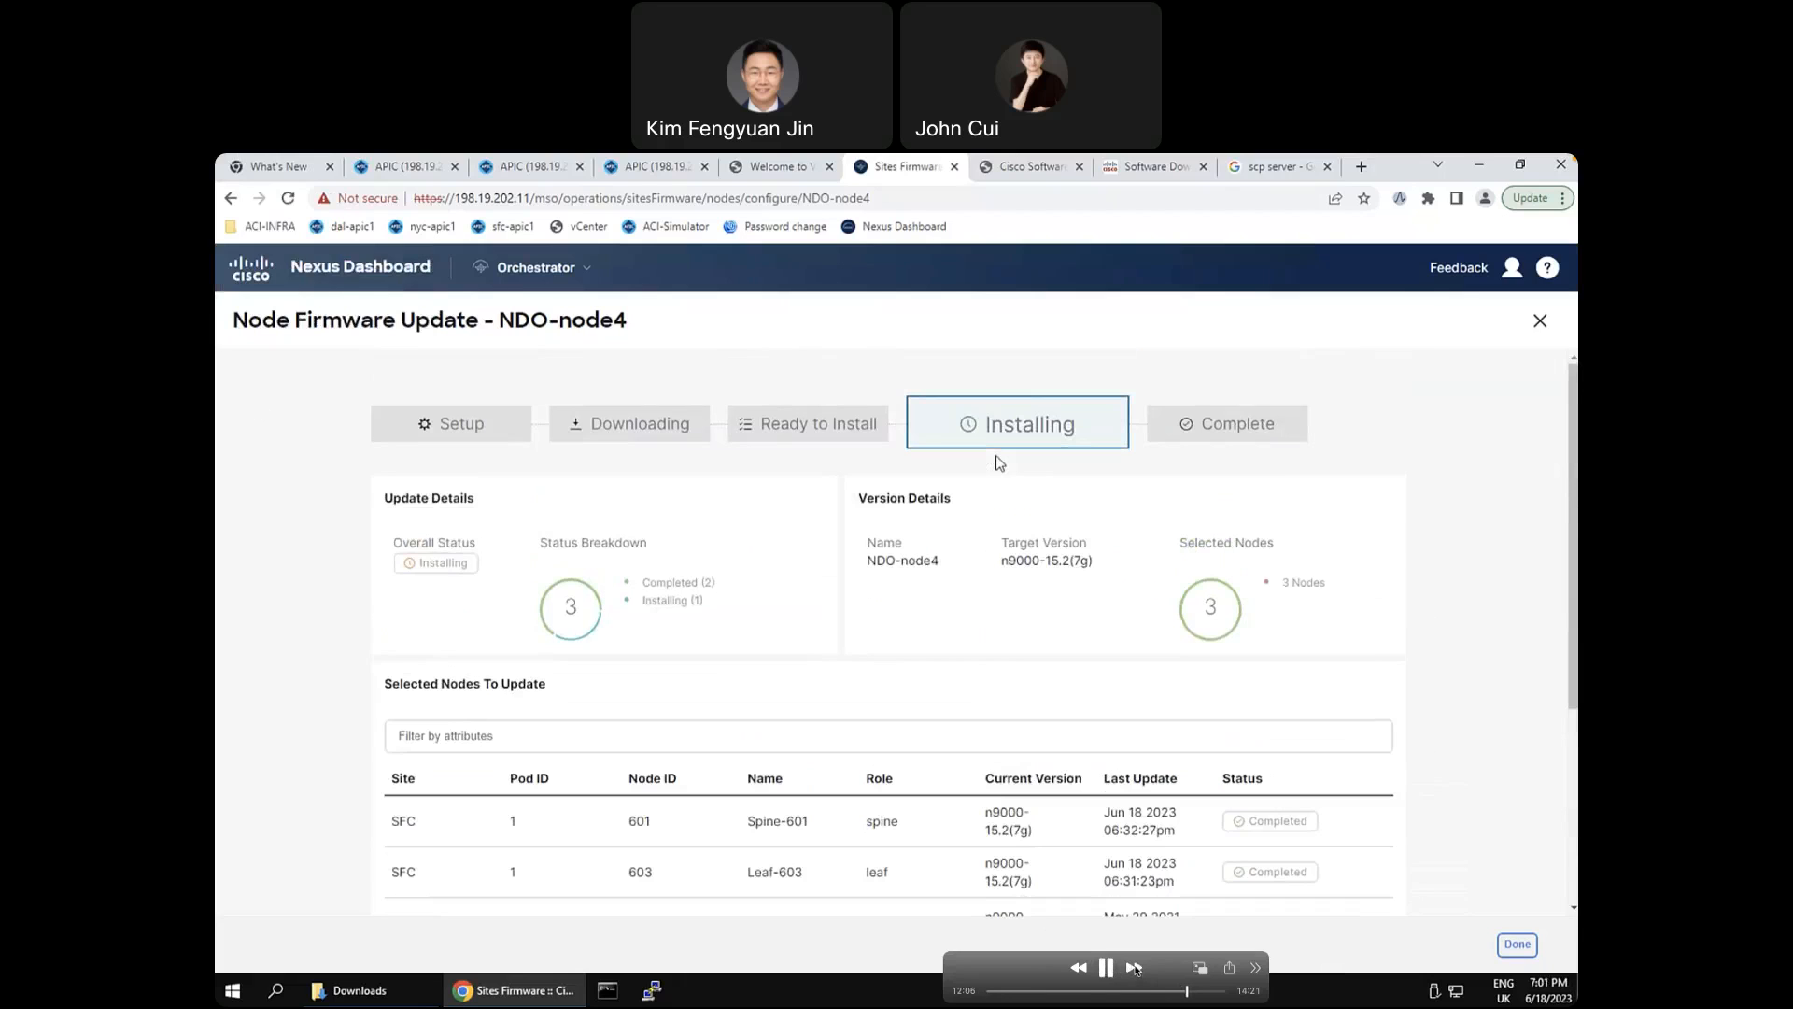
scroll(1000, 462, down, 1)
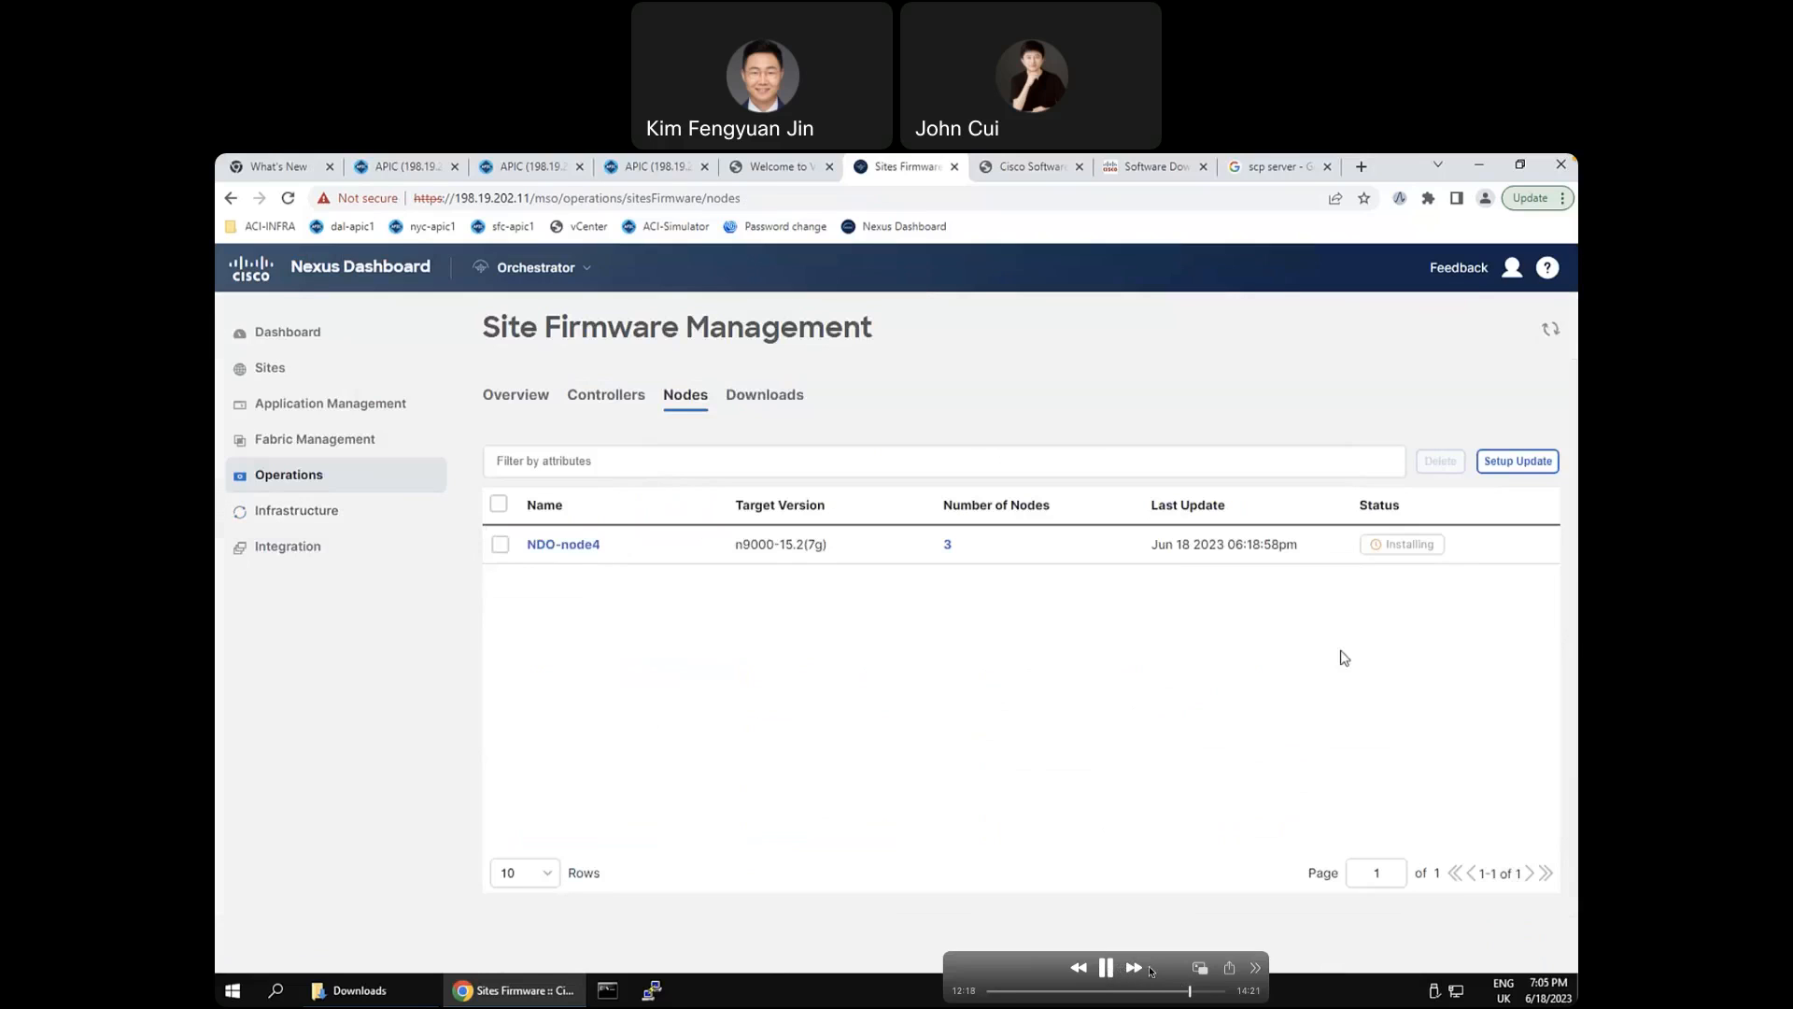
click(572, 544)
scroll(820, 682, down, 3)
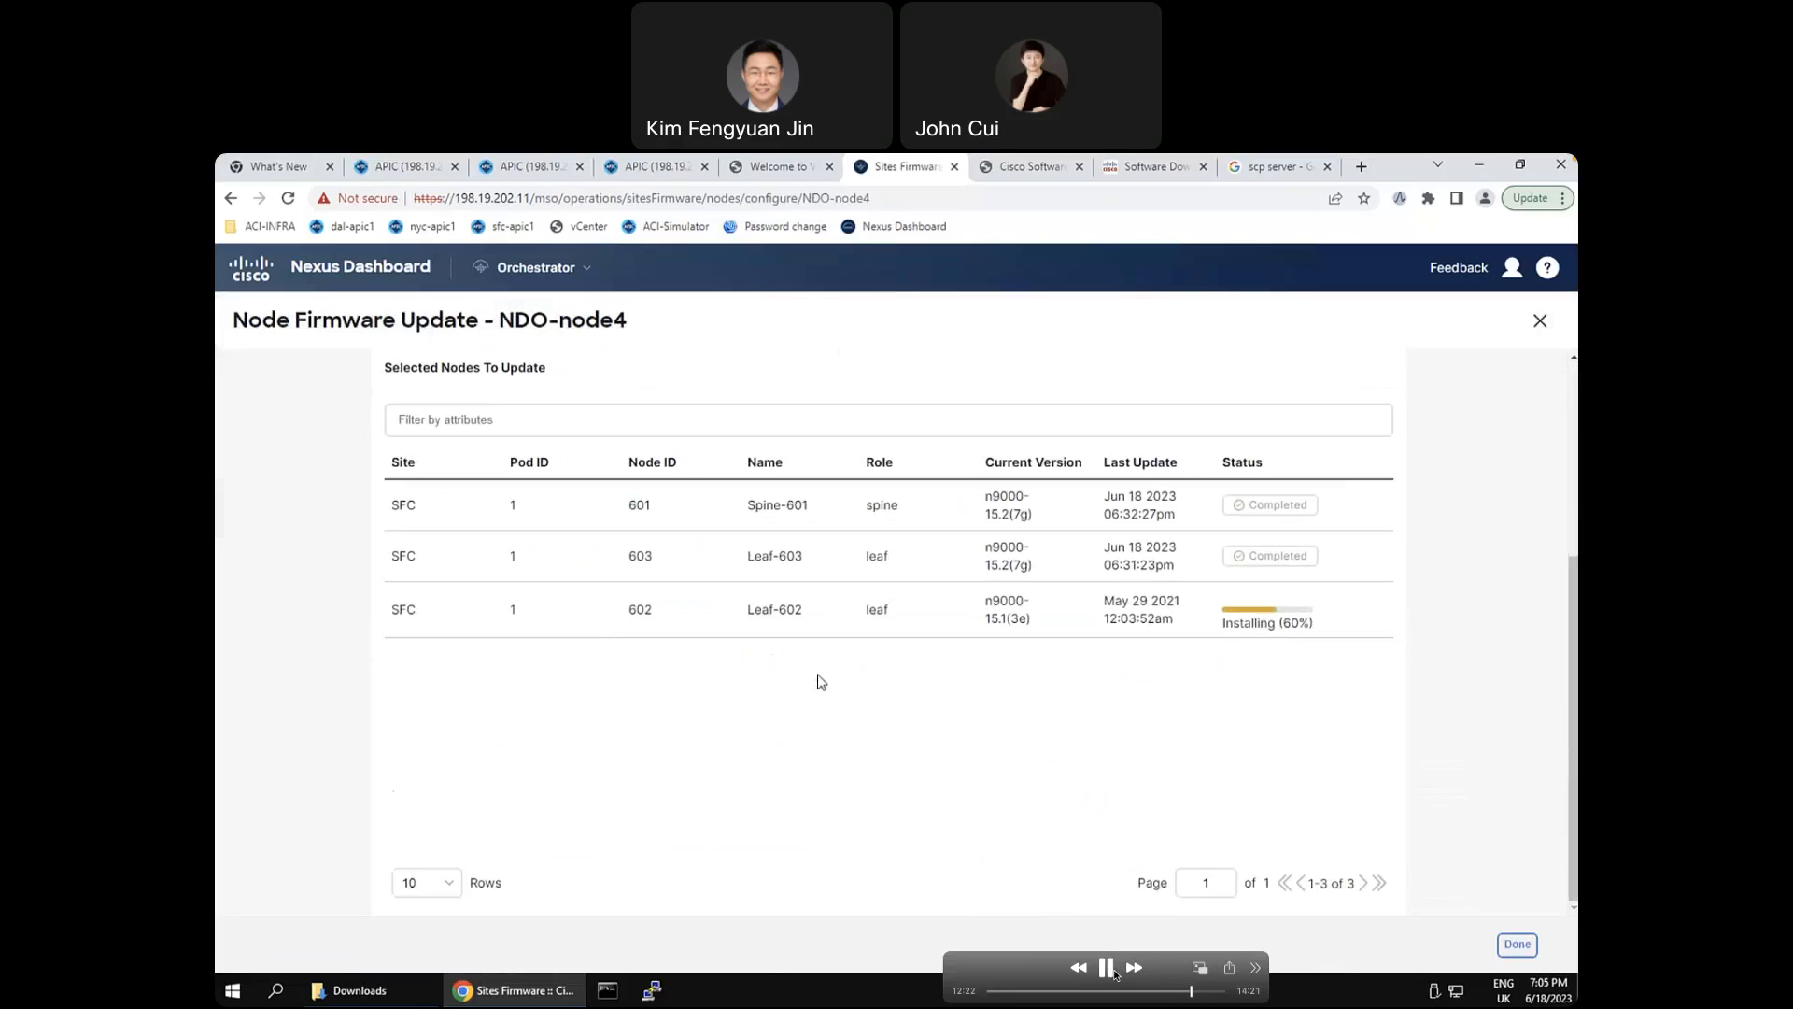
click(1132, 968)
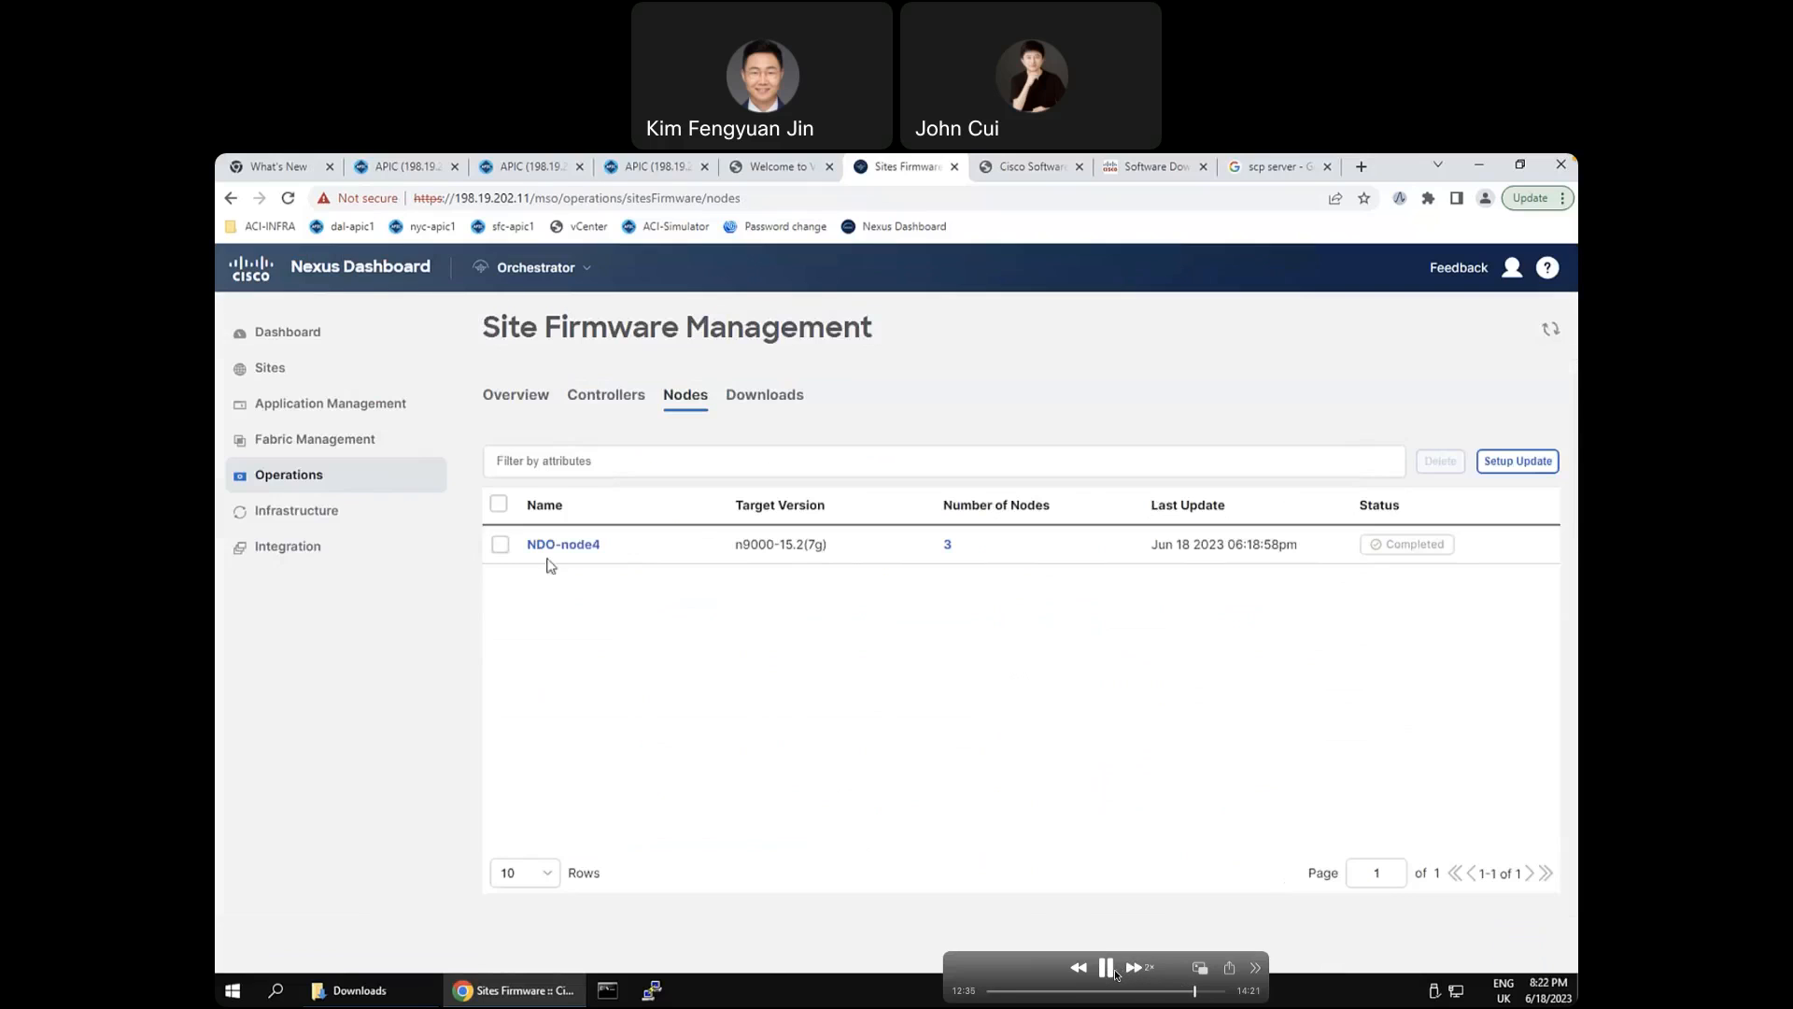
Step: Play the demo from the NDO-node4 entry to the site firmware overview, pausing at the firmware update summary
click(1107, 970)
click(1107, 968)
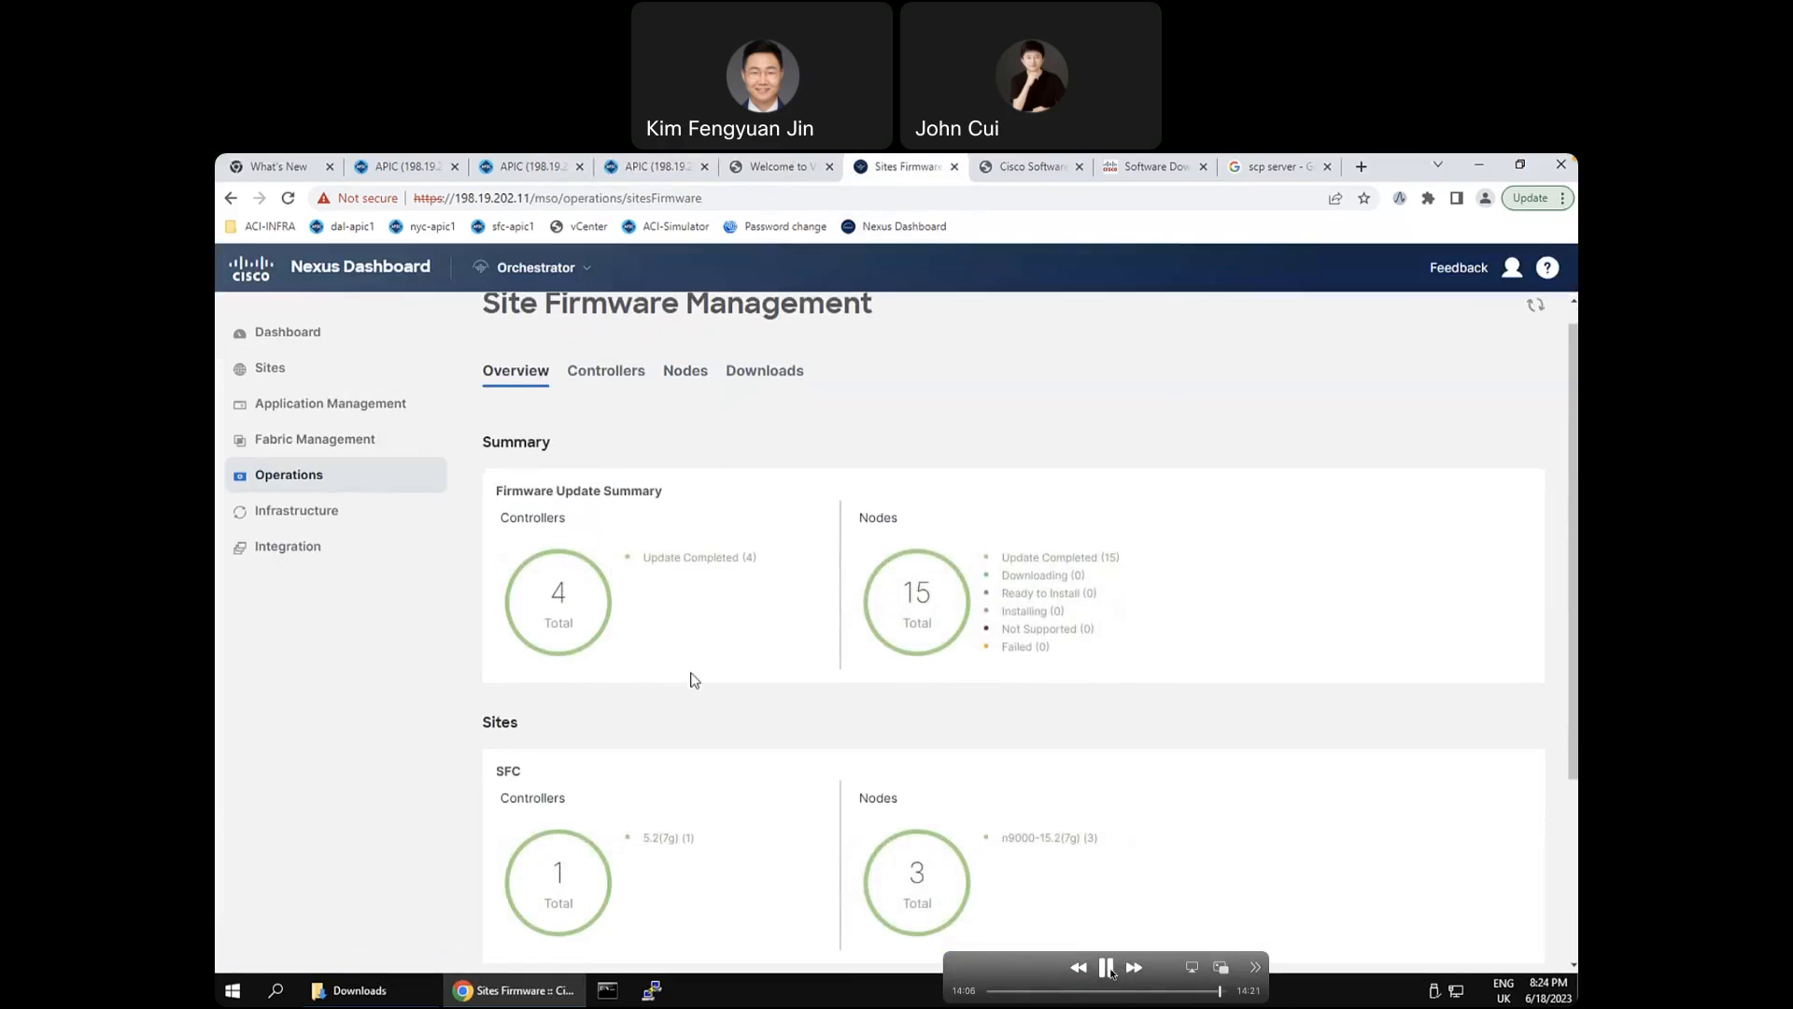
click(1111, 973)
click(1112, 973)
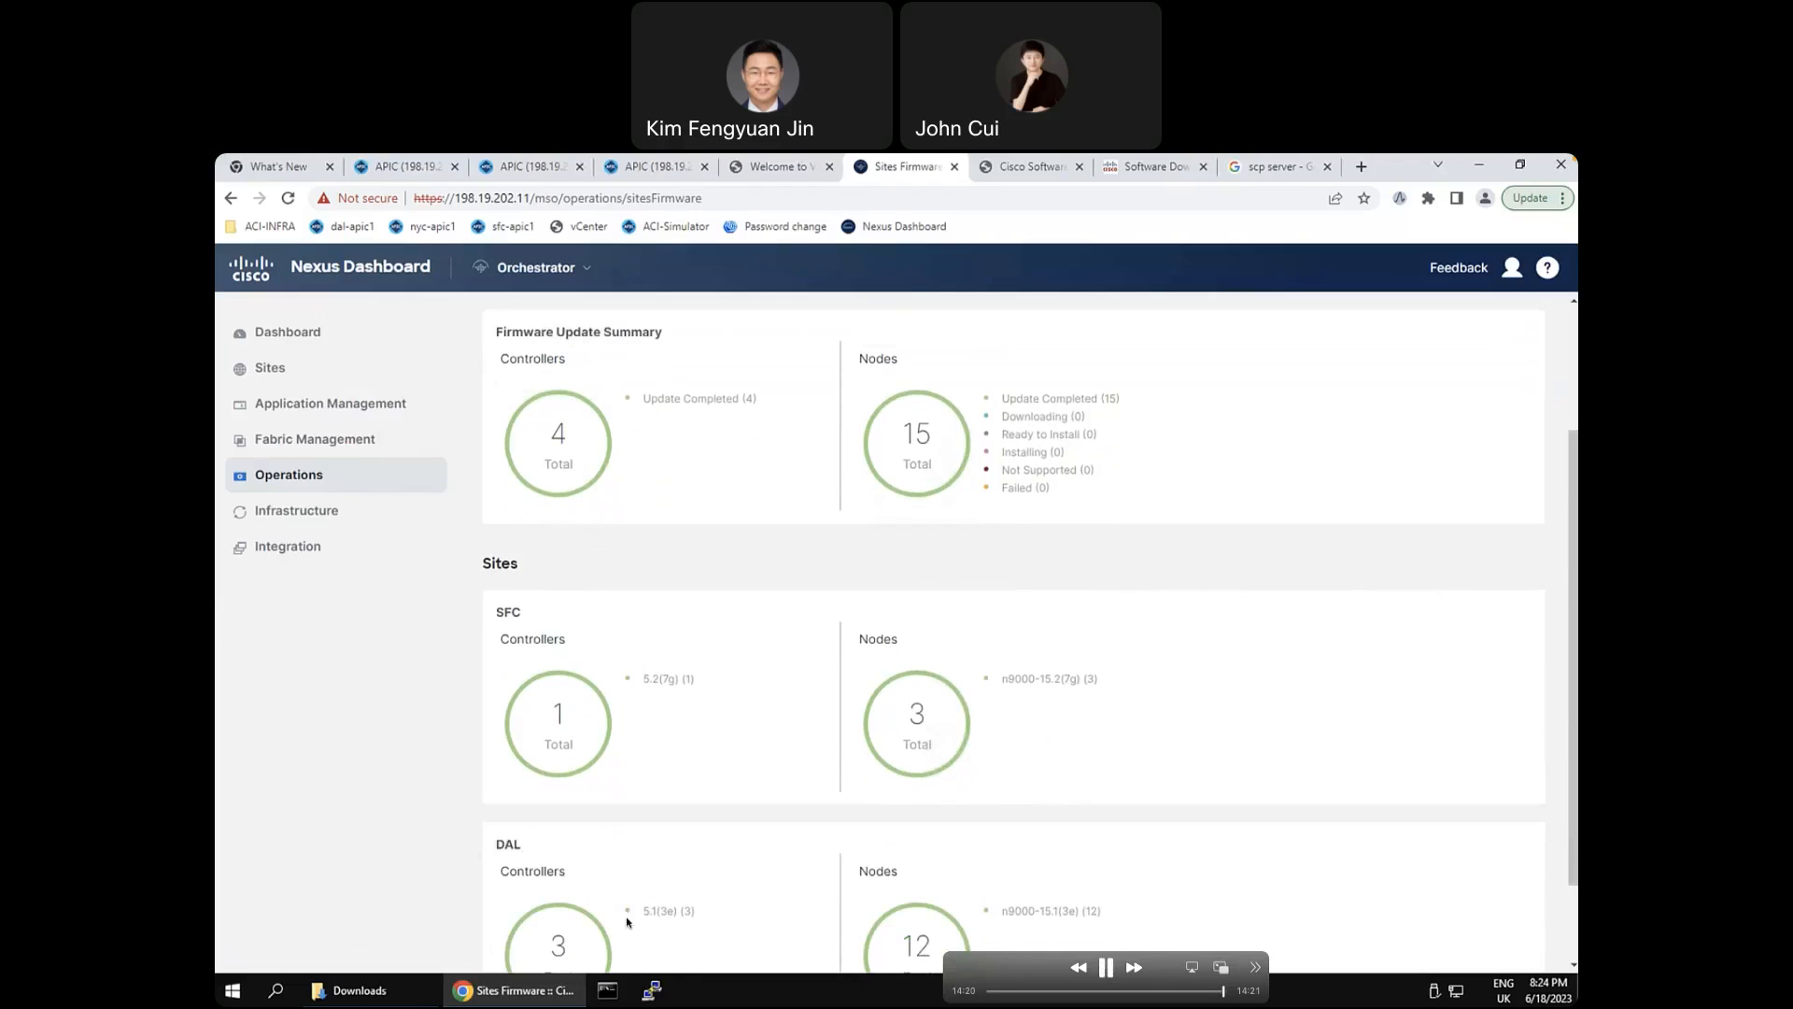
Step: Finish the demo video, close the player and advance the slide show to the best practices and recommendations slide
click(1106, 968)
drag(1178, 967, 1309, 968)
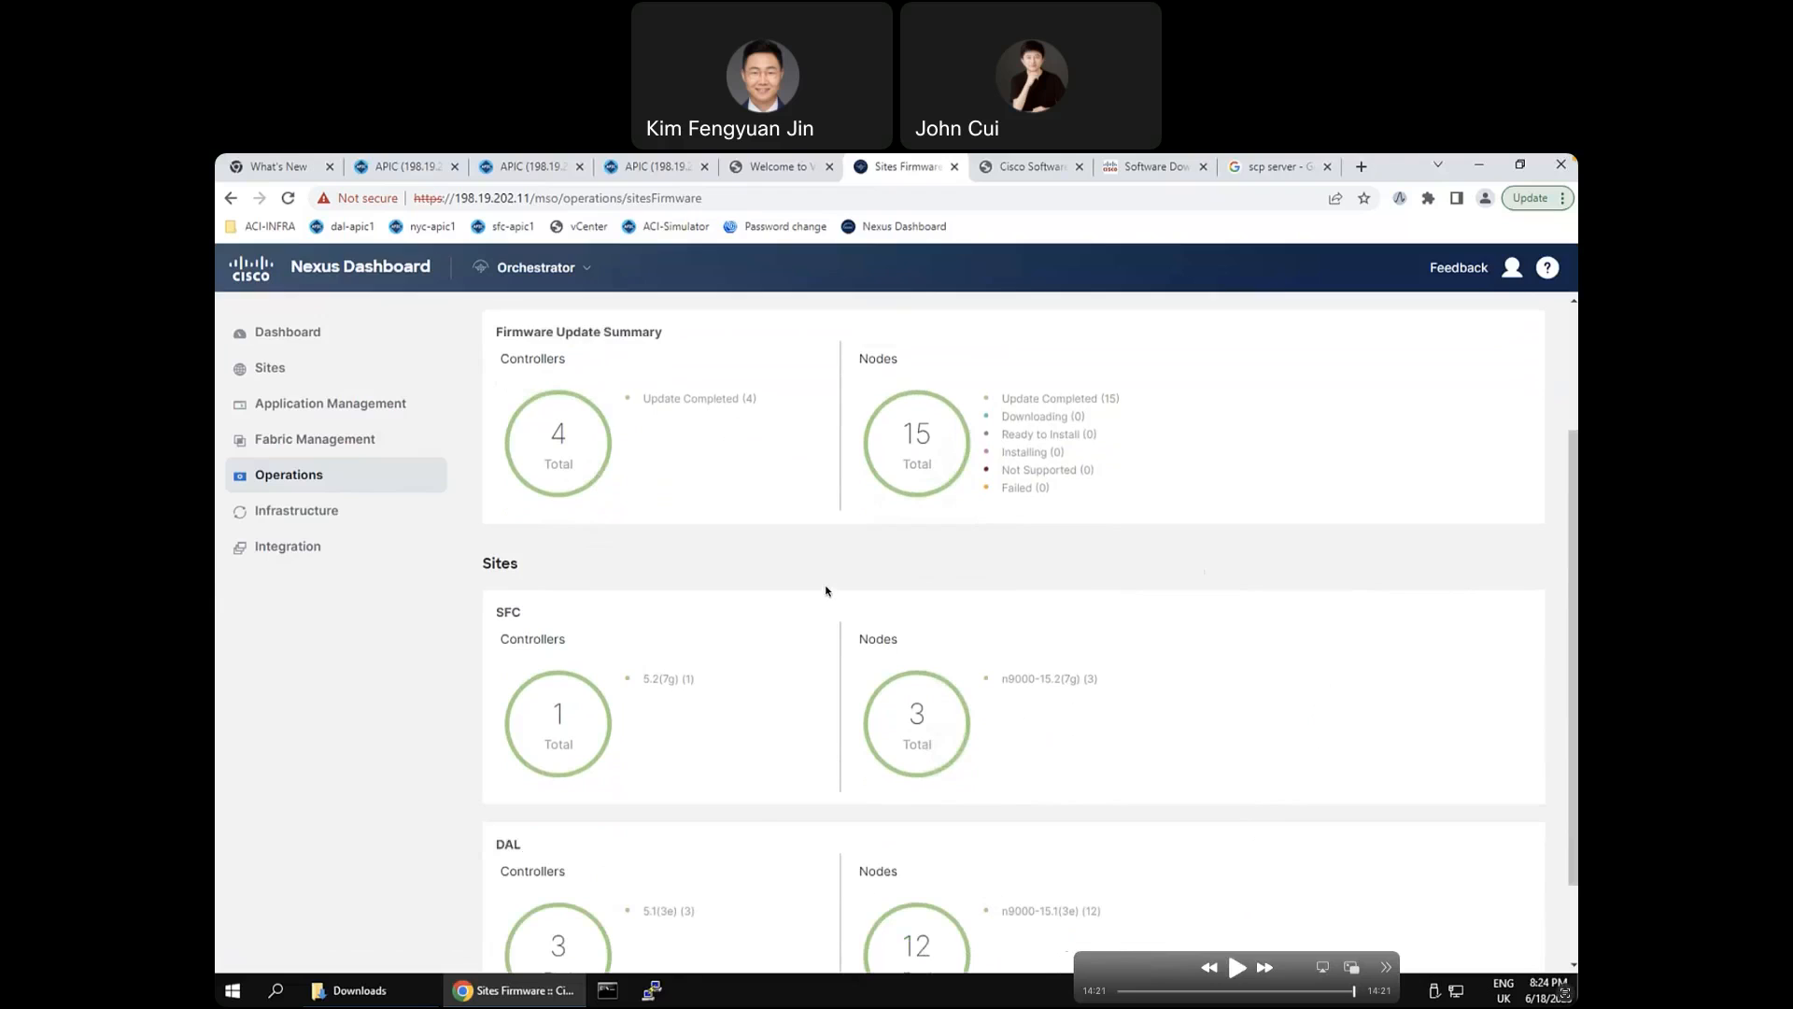
key(super+q)
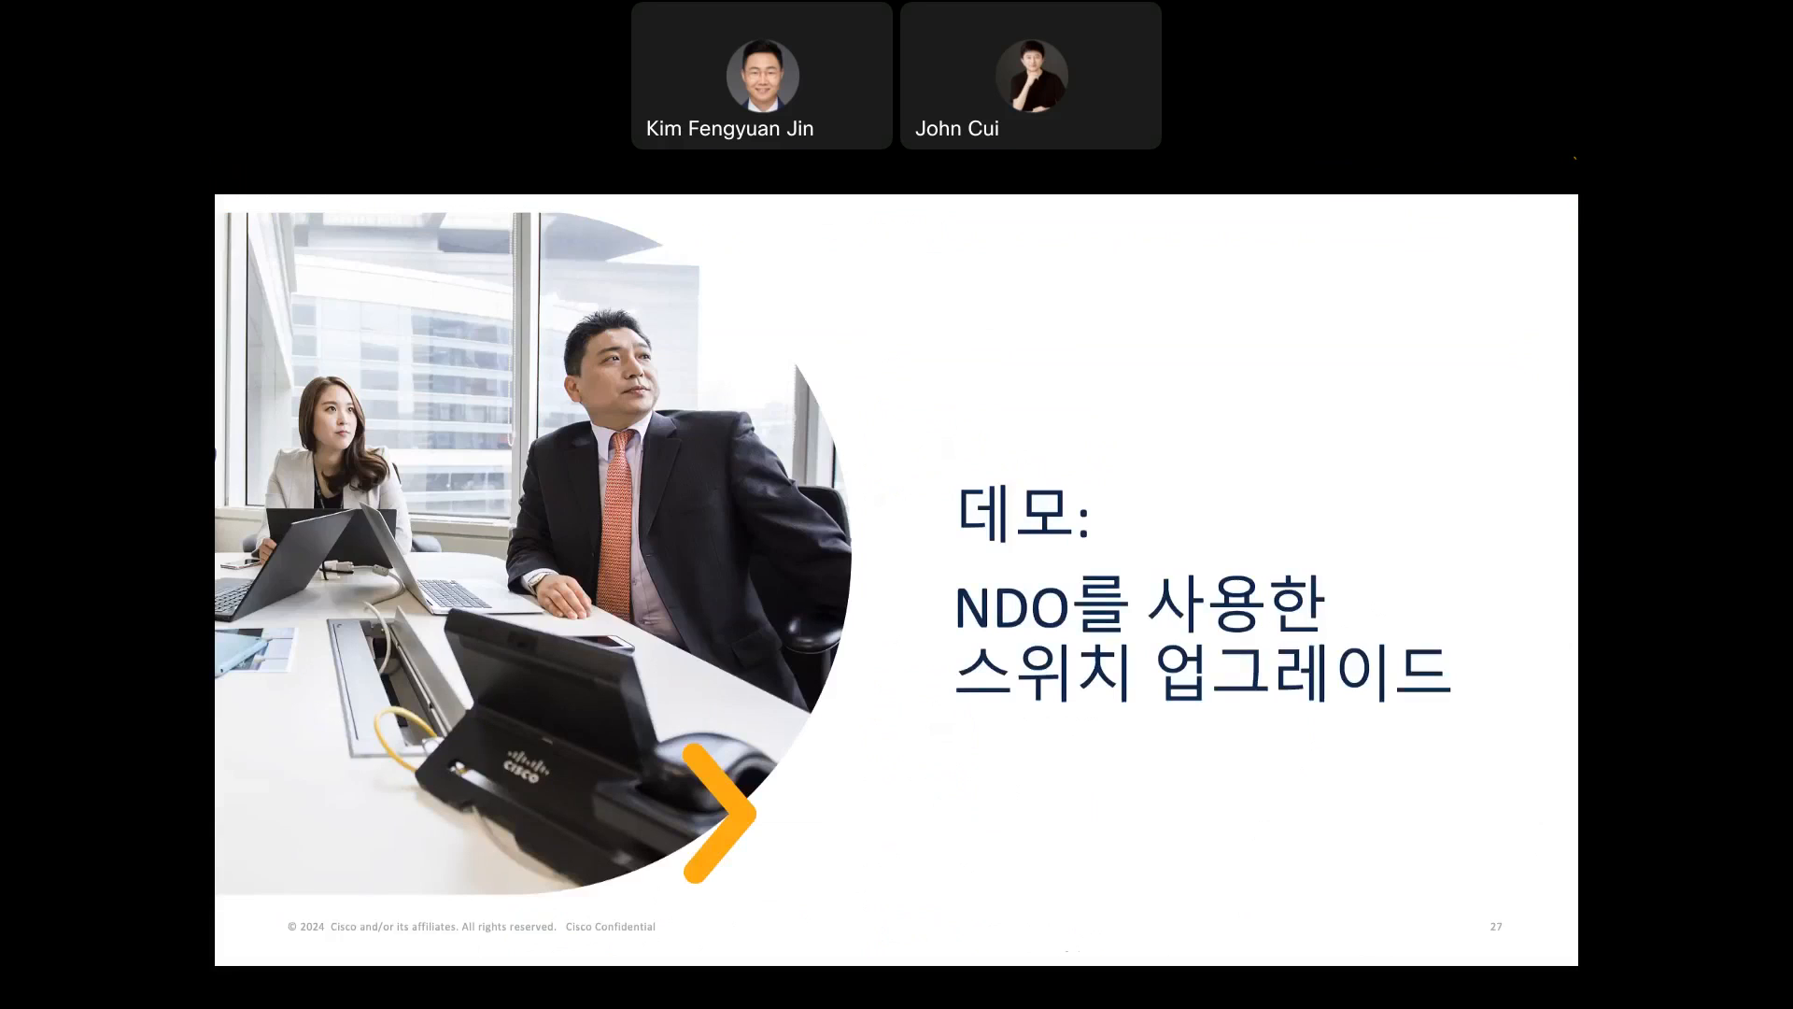
key(Right)
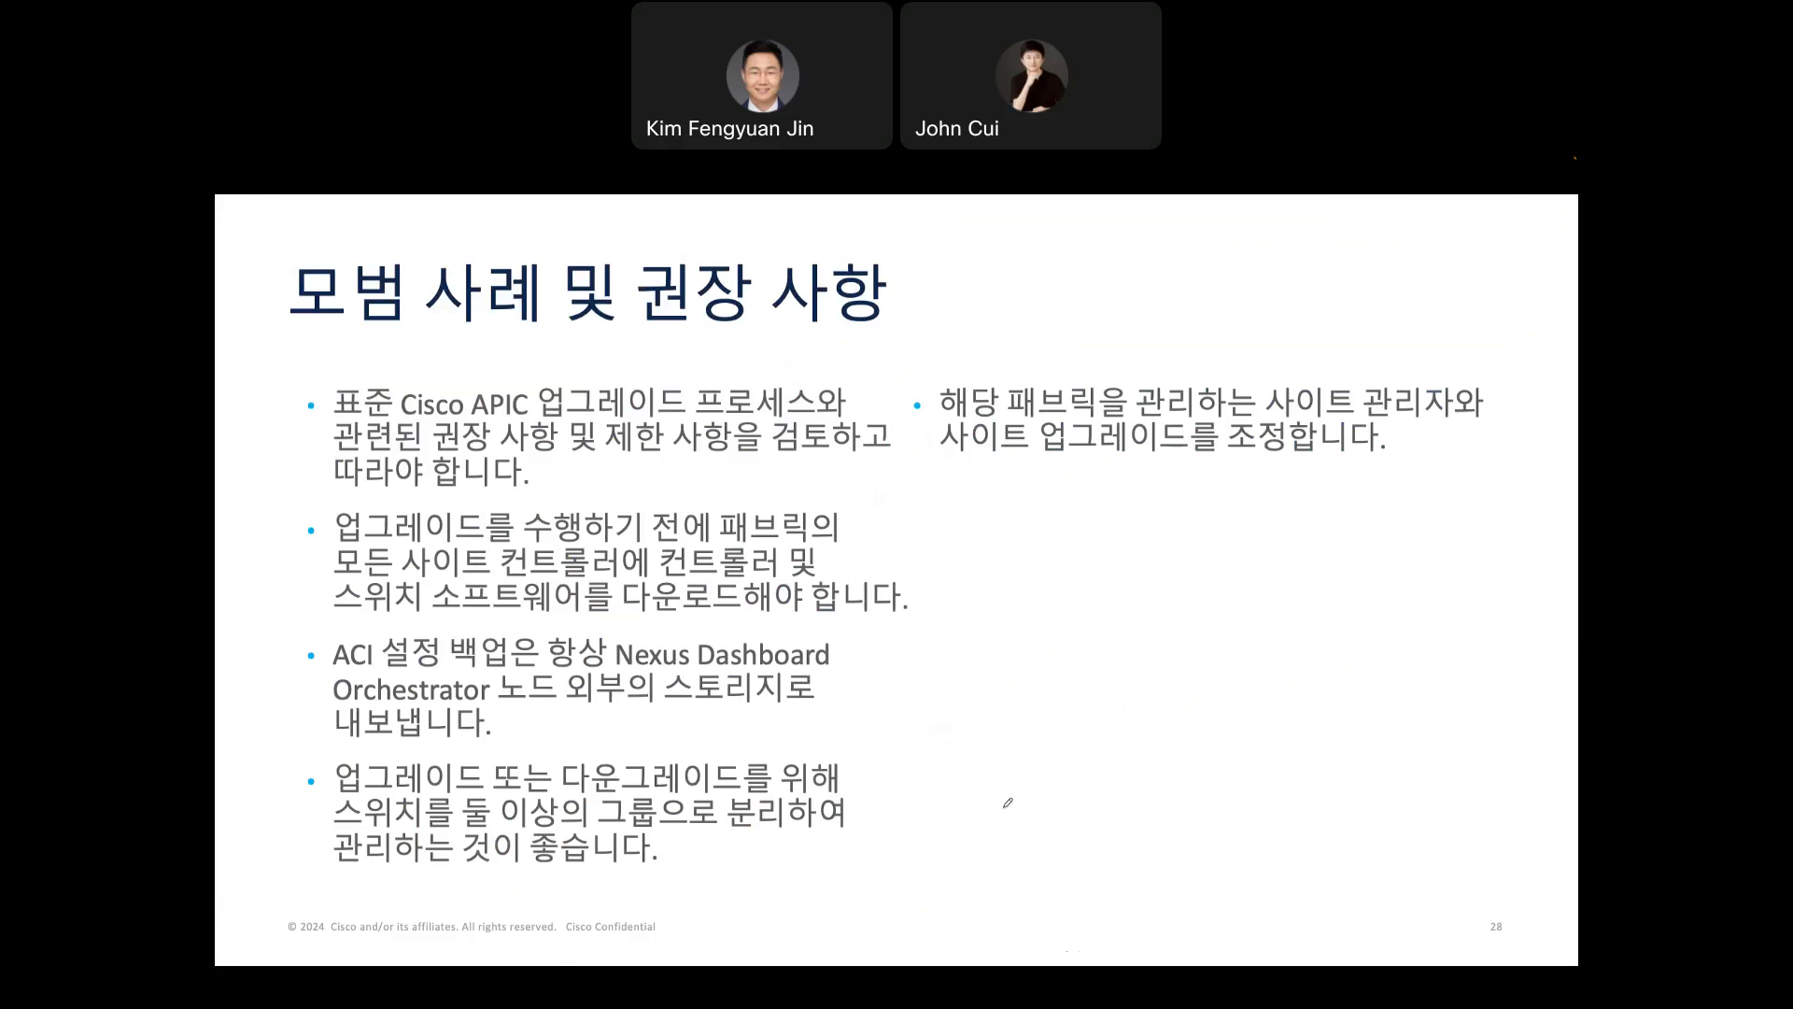